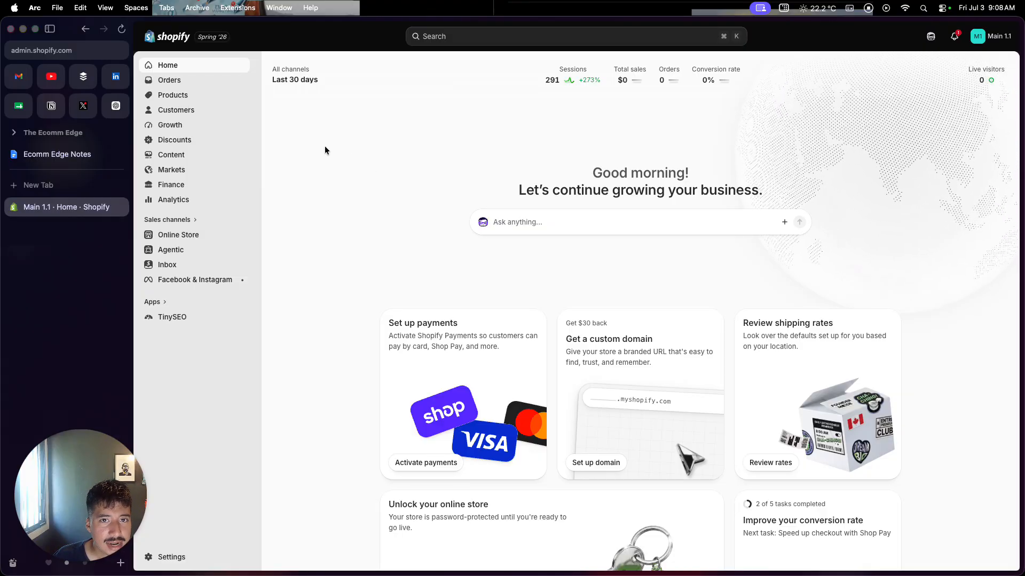
# Start a new product in the store's catalogue and title it "Men's Black T-Shirt".
pyautogui.click(221, 99)
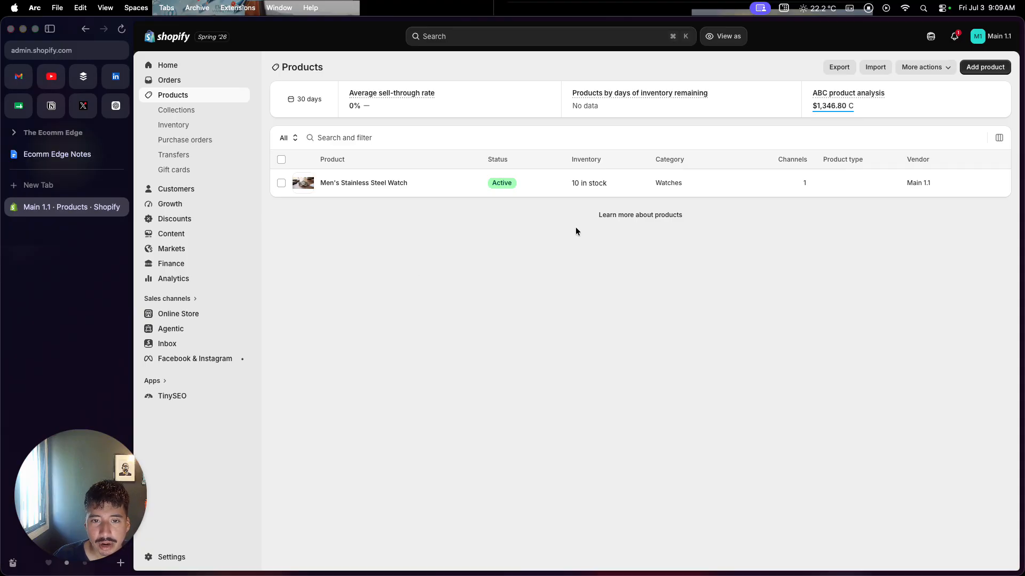
pyautogui.click(985, 68)
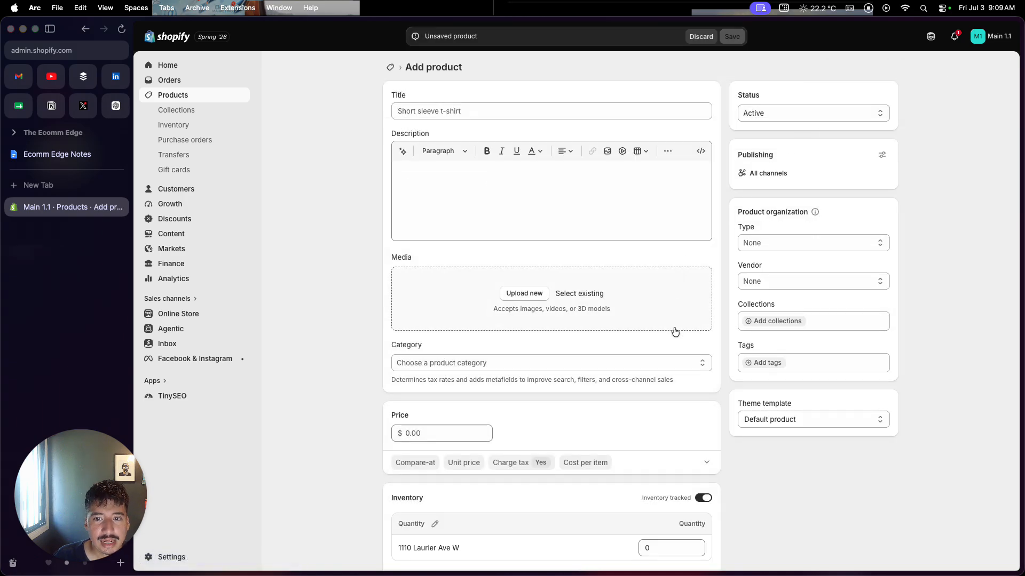
pyautogui.scroll(-1, 674, 331)
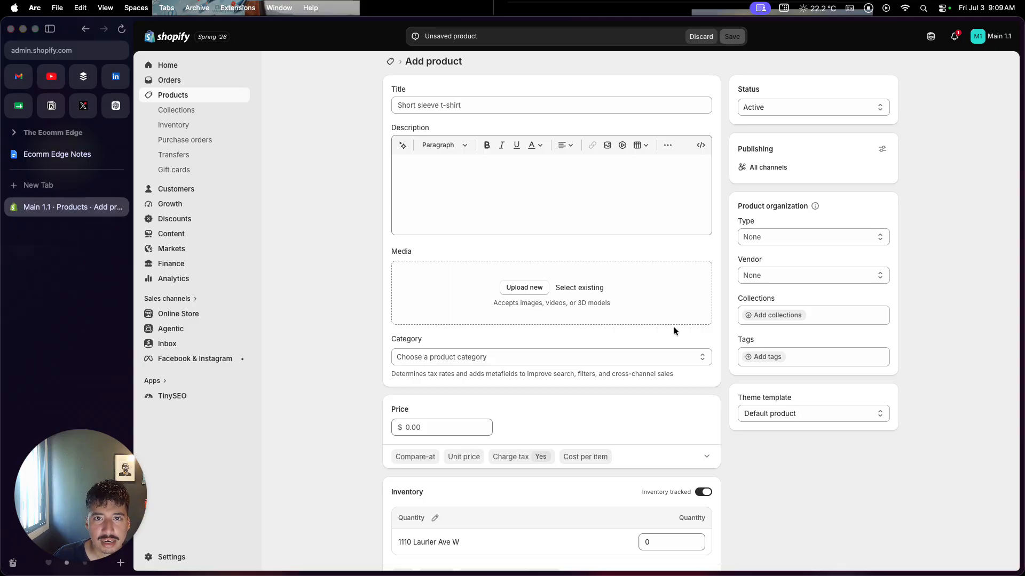
pyautogui.click(639, 104)
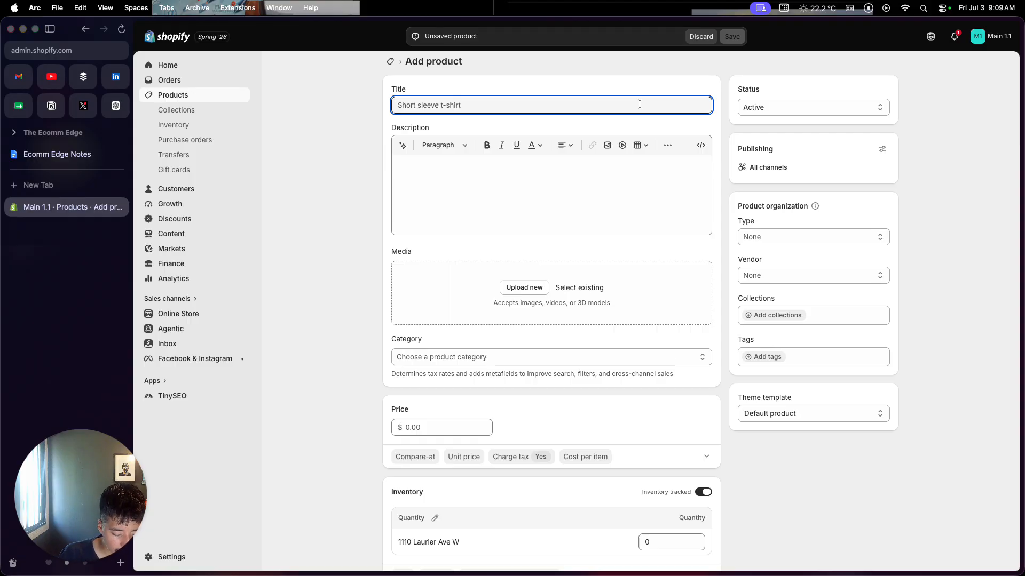
pyautogui.write('Men')
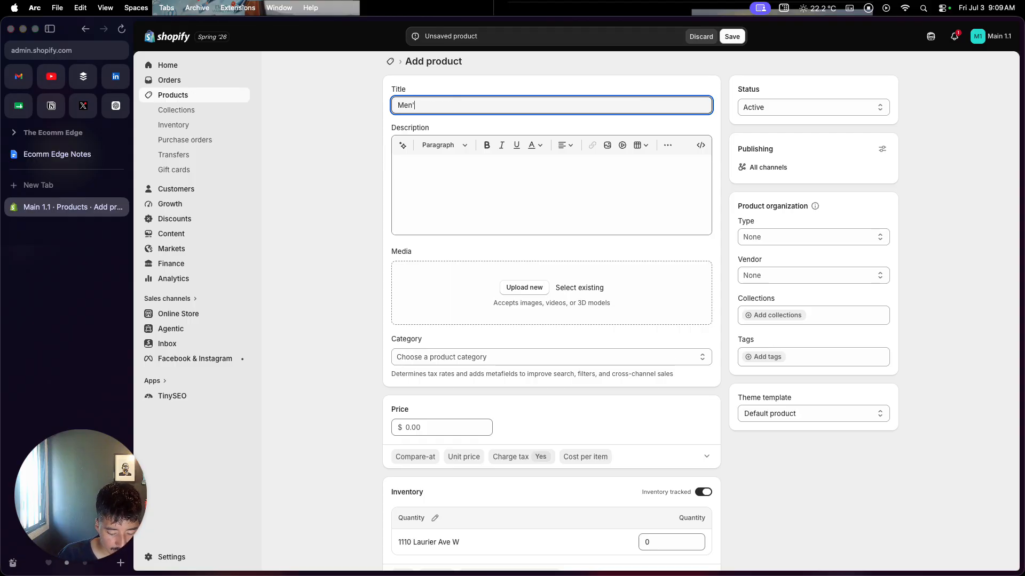
pyautogui.write("'s Black ")
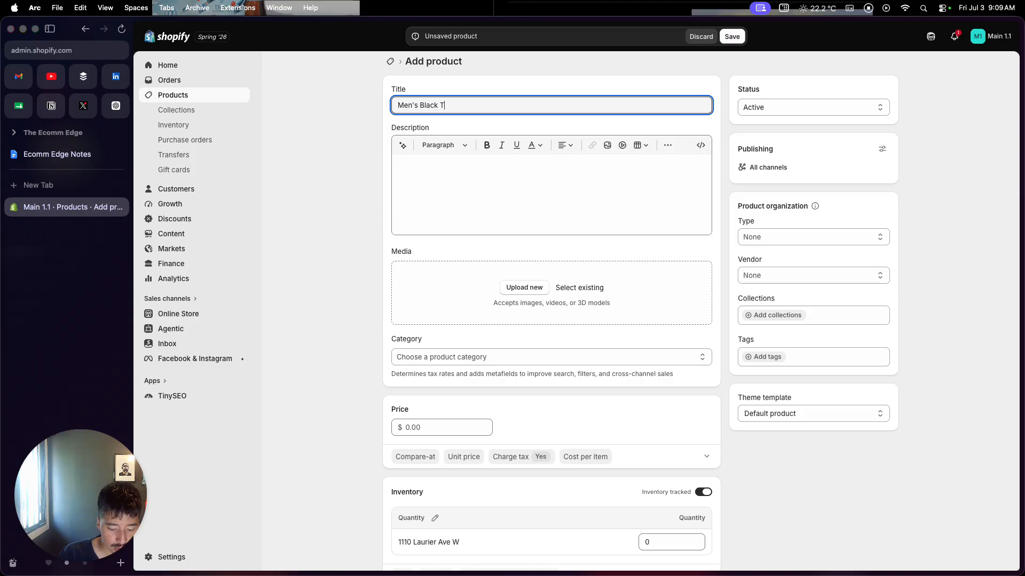
pyautogui.write('T-Shir')
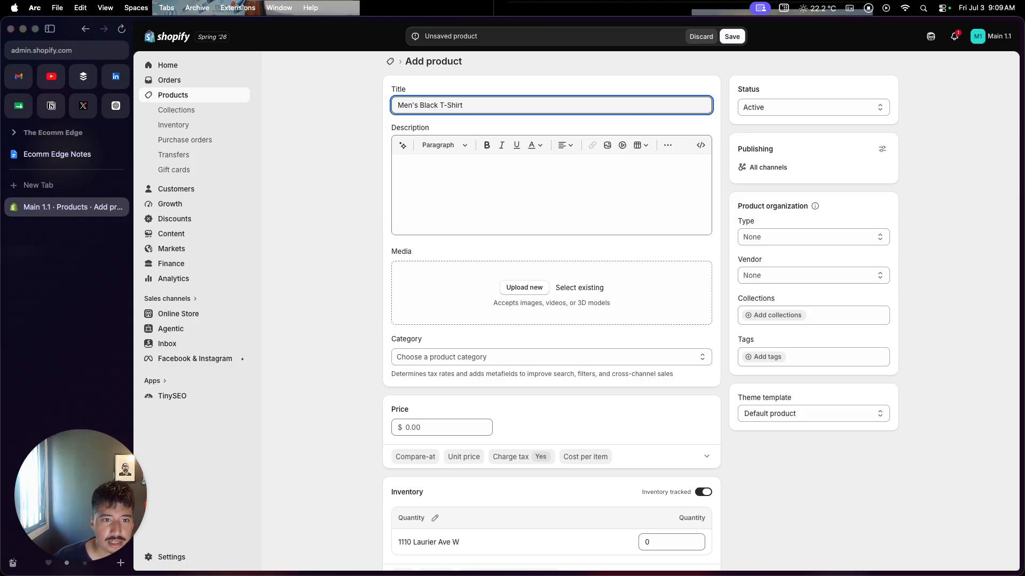
pyautogui.write('t')
# Generate the product description with the AI text generator, using the product title "Men's Black T-Shirt" as the prompt.
pyautogui.press('super+a')
pyautogui.press('super+c')
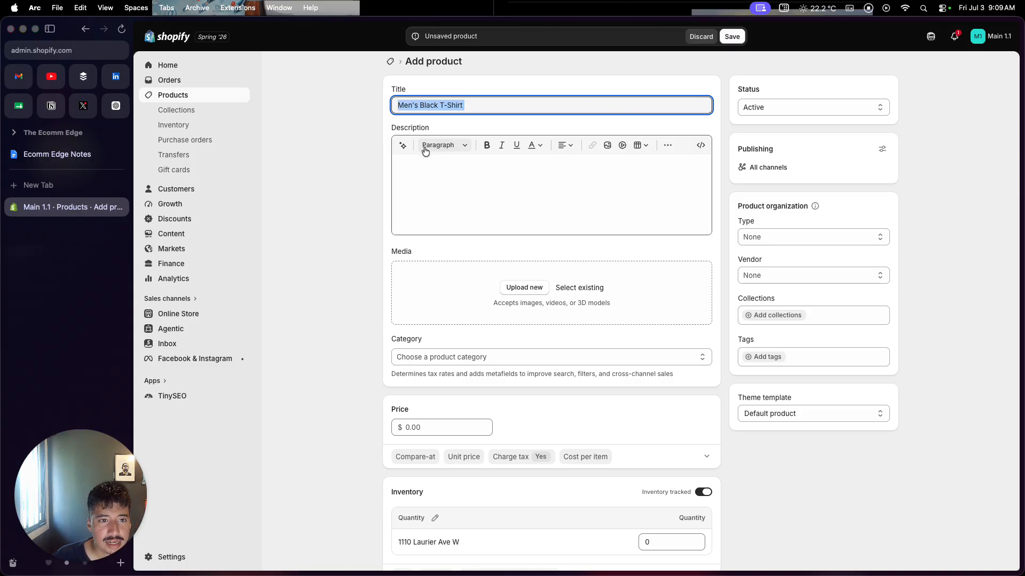
pyautogui.click(402, 146)
pyautogui.press('super+v')
pyautogui.click(700, 252)
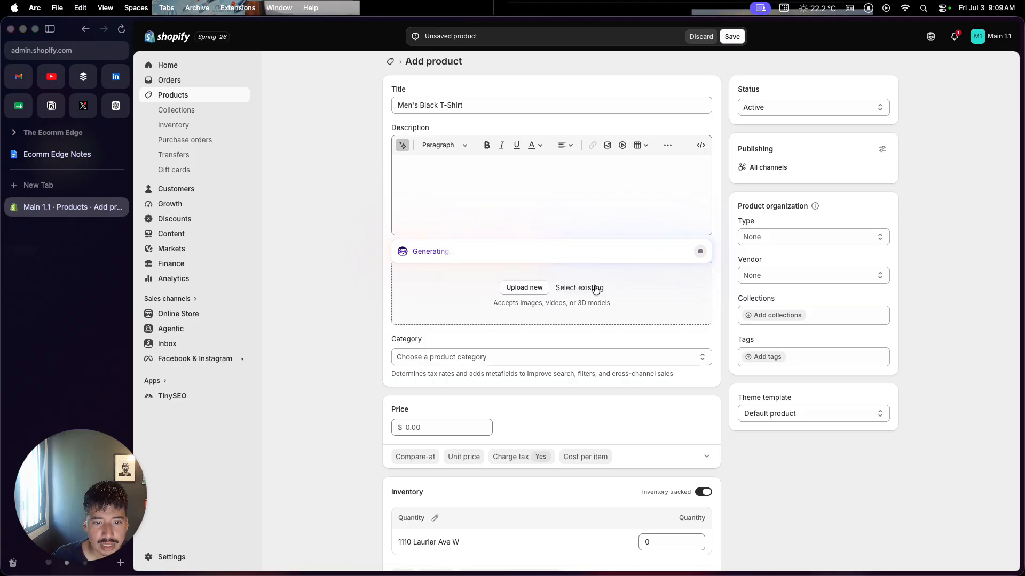
# Generate a product image from the prompt "Men's Black T-Shirt", keep it and add it to the product's media.
pyautogui.click(572, 290)
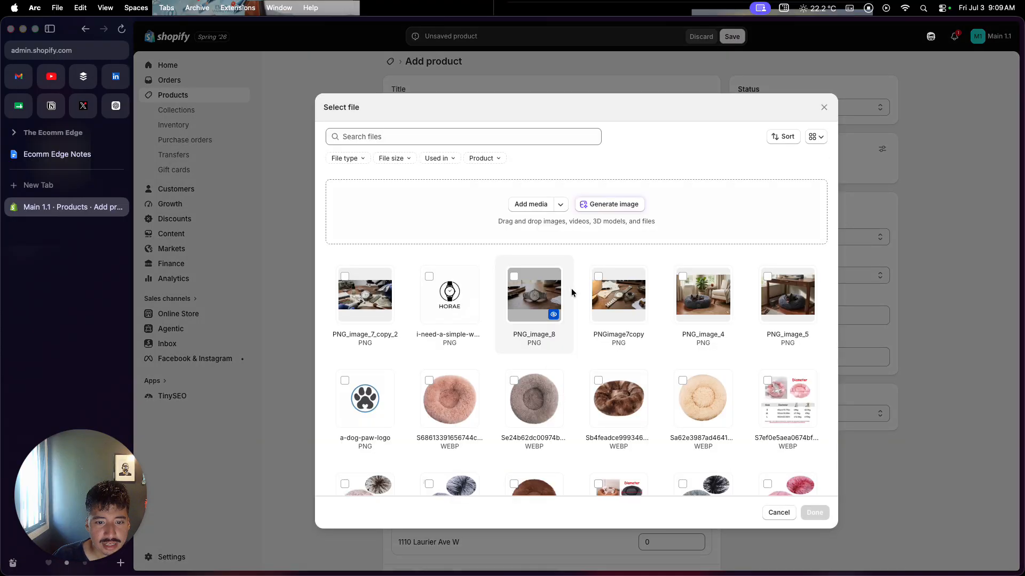
pyautogui.scroll(-10, 571, 303)
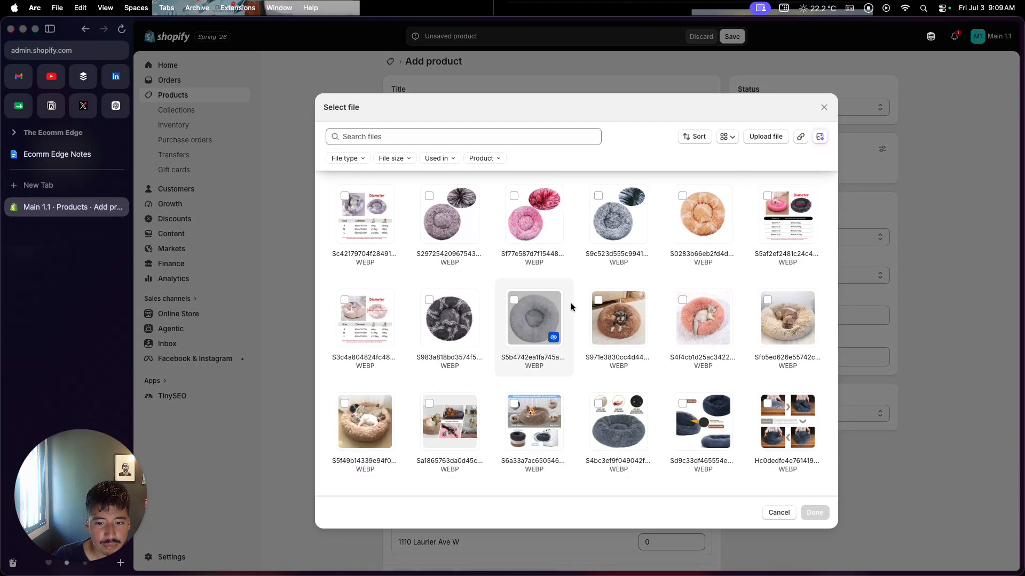
pyautogui.scroll(-10, 571, 302)
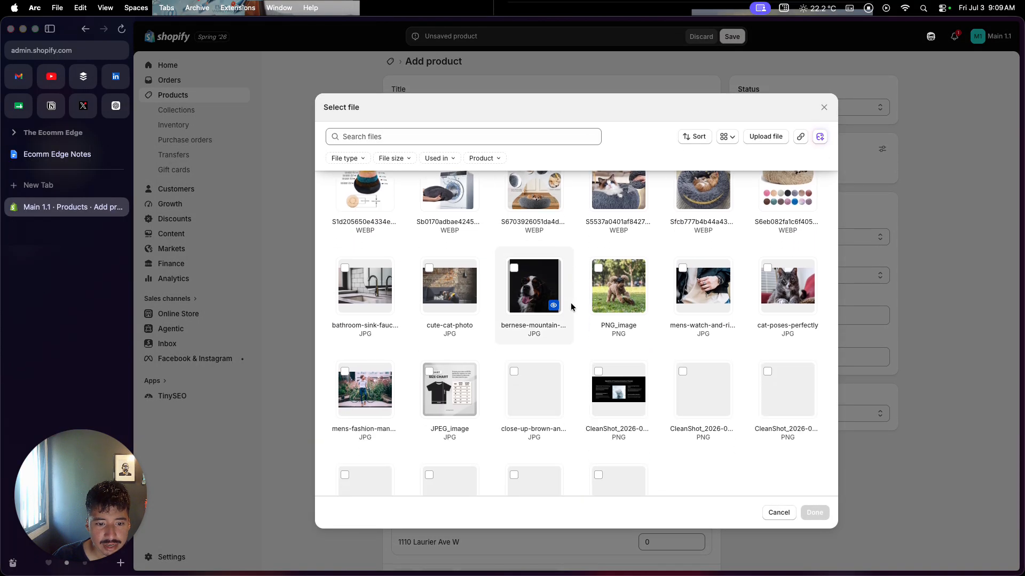
pyautogui.scroll(-3, 571, 302)
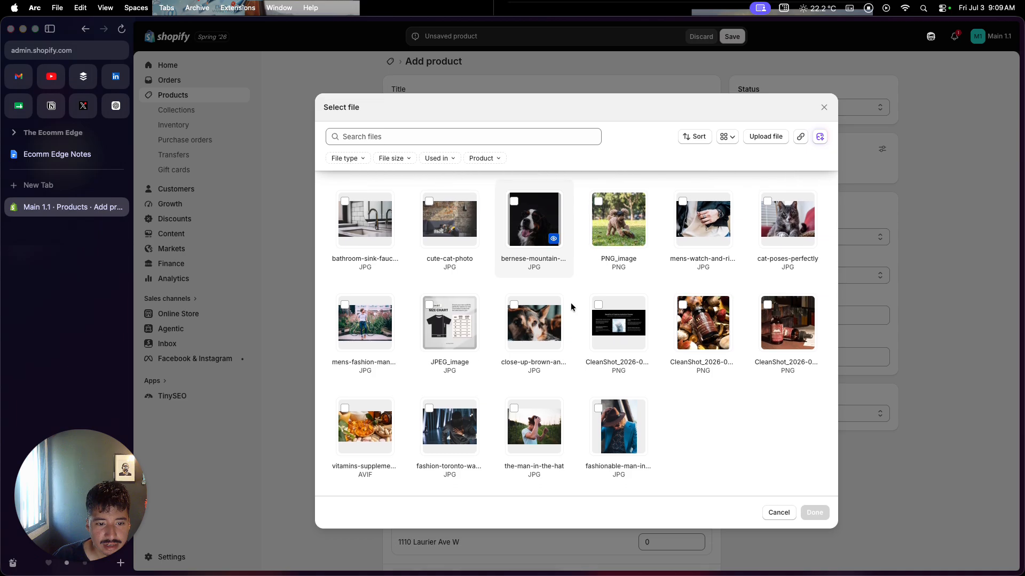
pyautogui.scroll(20, 571, 303)
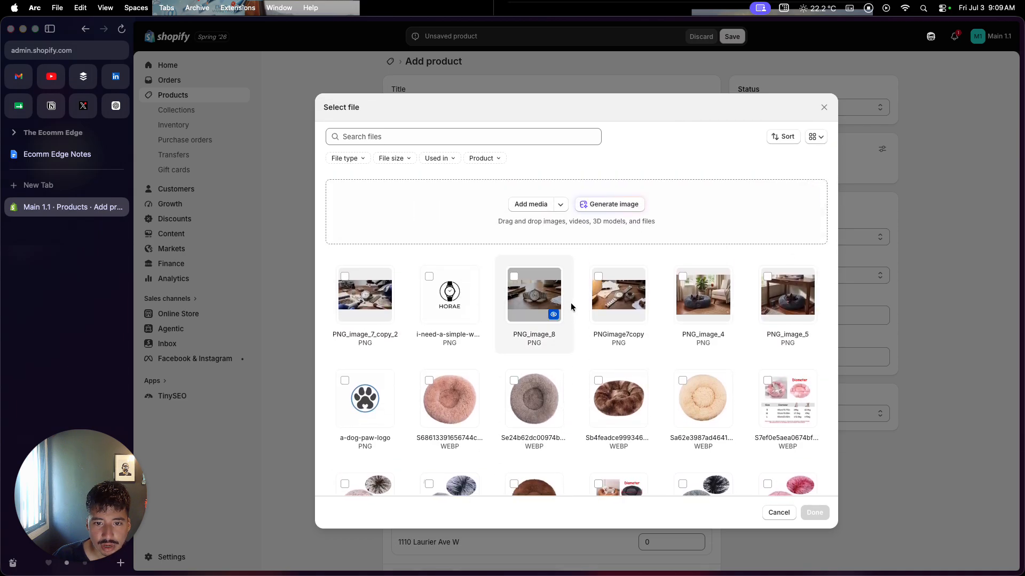
pyautogui.click(623, 210)
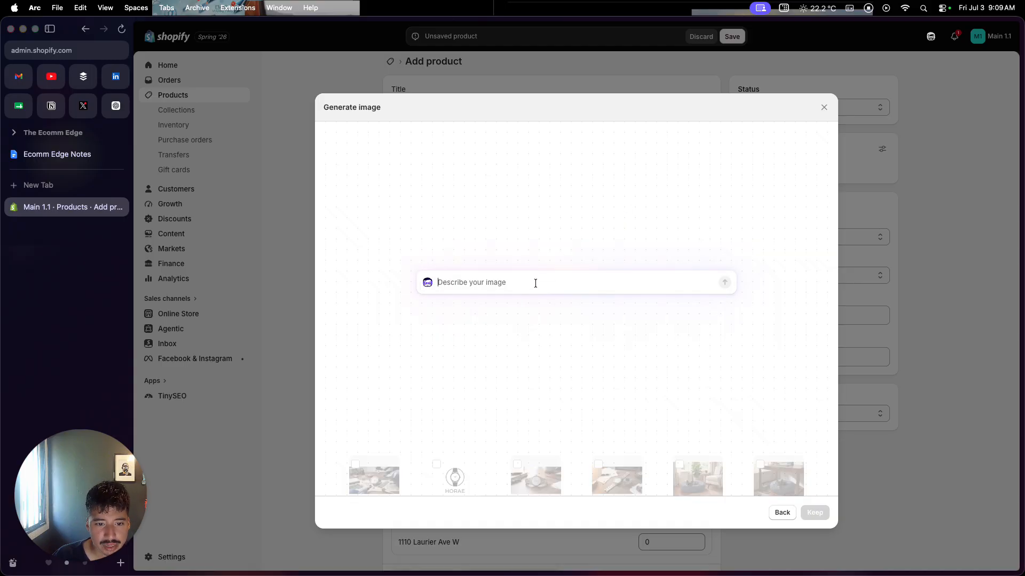
pyautogui.press('super+v')
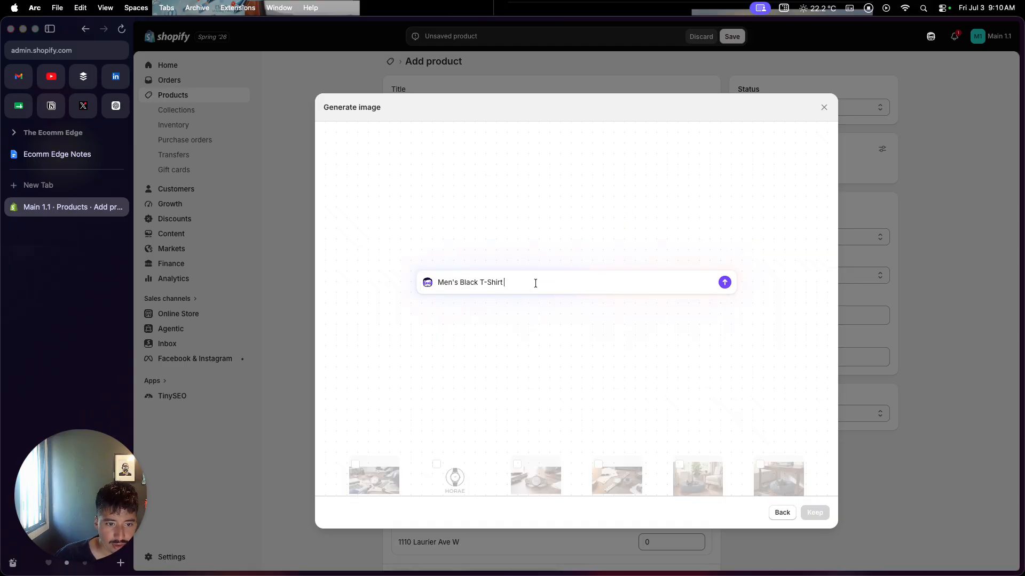
pyautogui.click(725, 282)
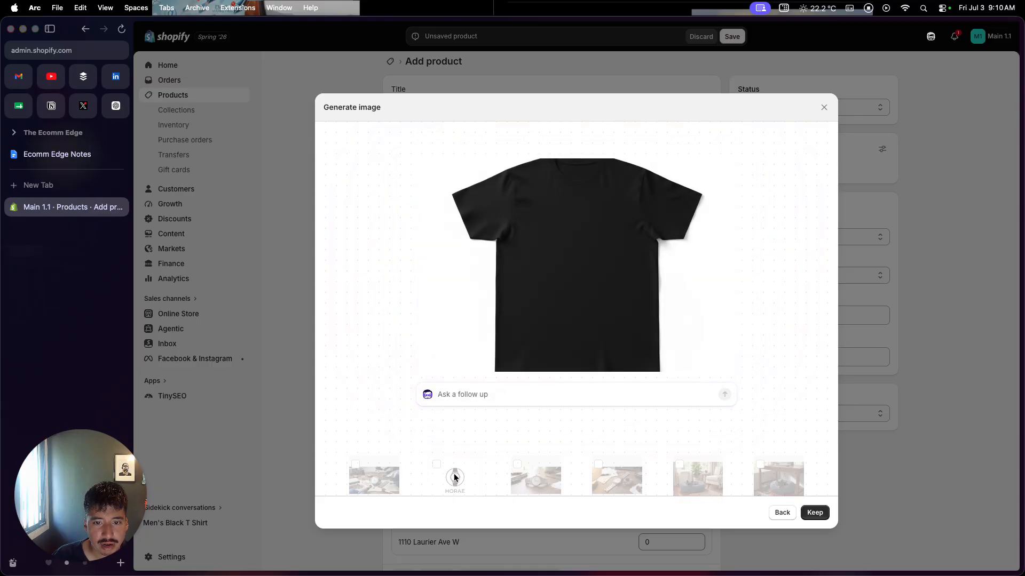
pyautogui.click(815, 513)
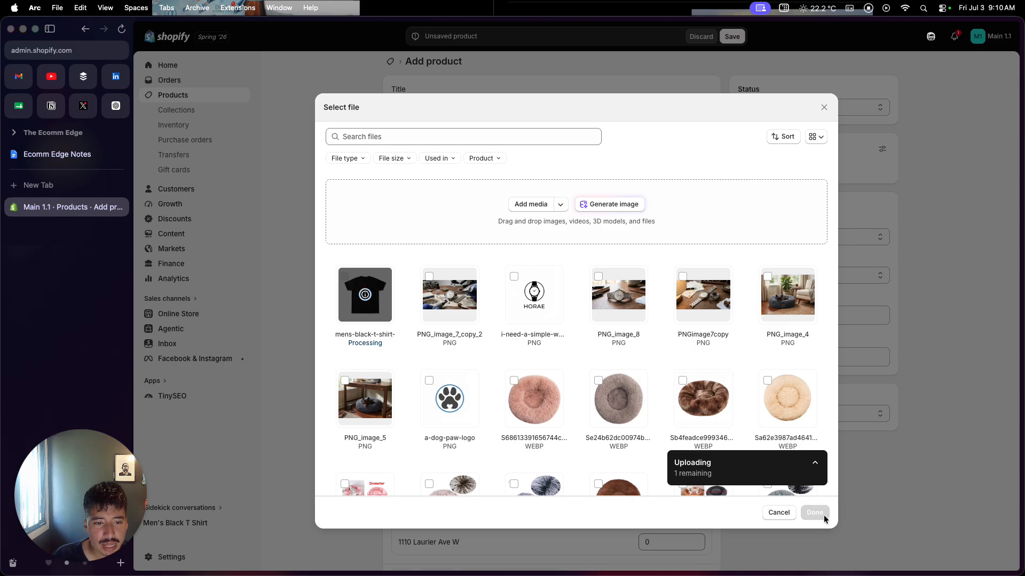
pyautogui.click(822, 512)
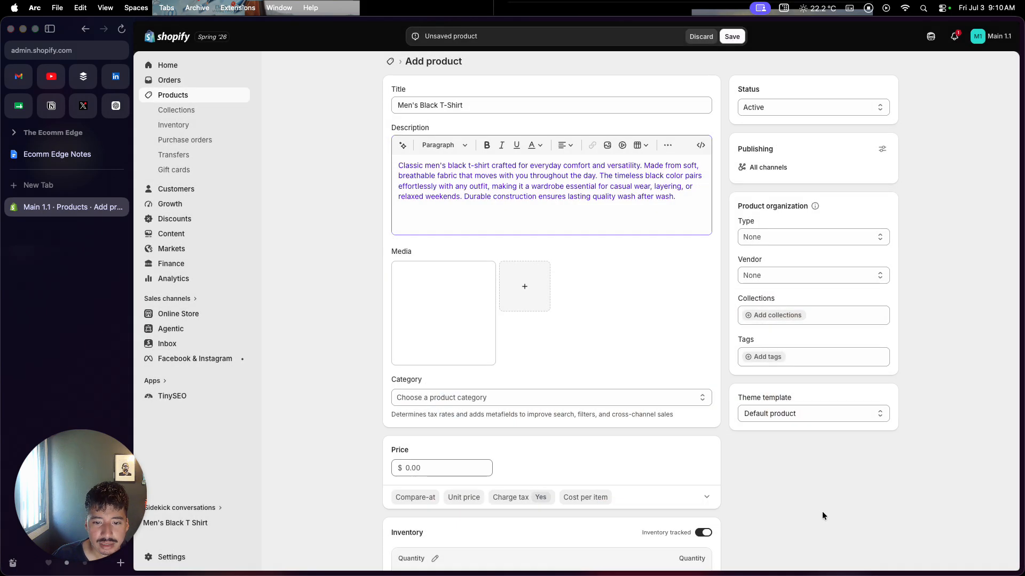
# Set the product's price to $20.
pyautogui.scroll(-3, 822, 515)
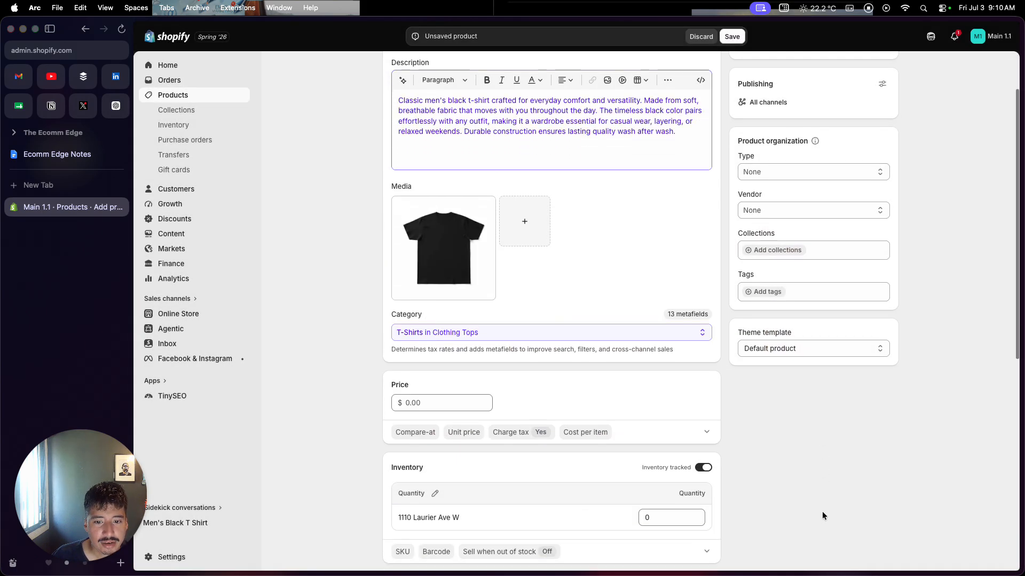
pyautogui.scroll(-4, 822, 511)
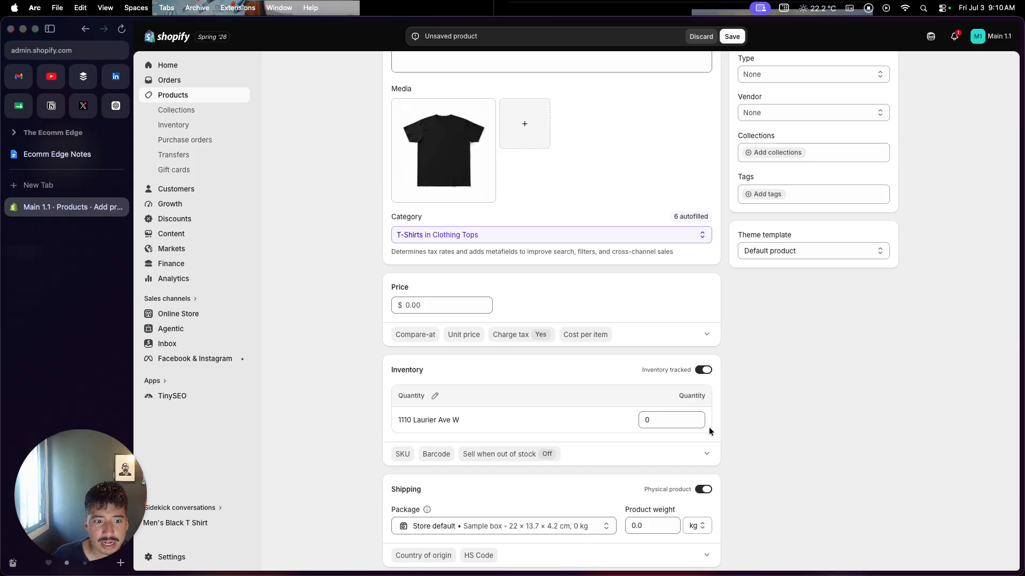
pyautogui.click(475, 306)
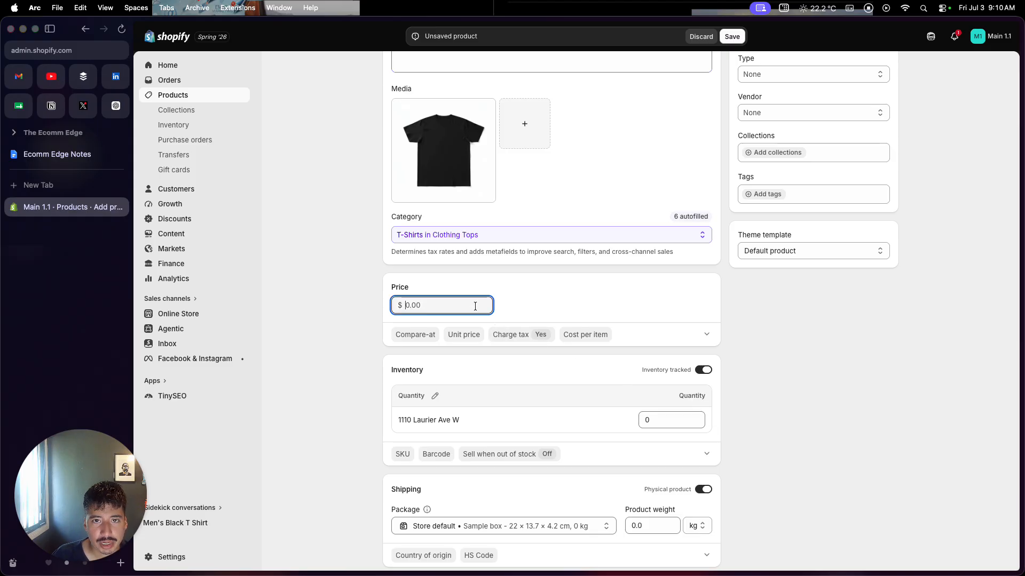
pyautogui.write('20')
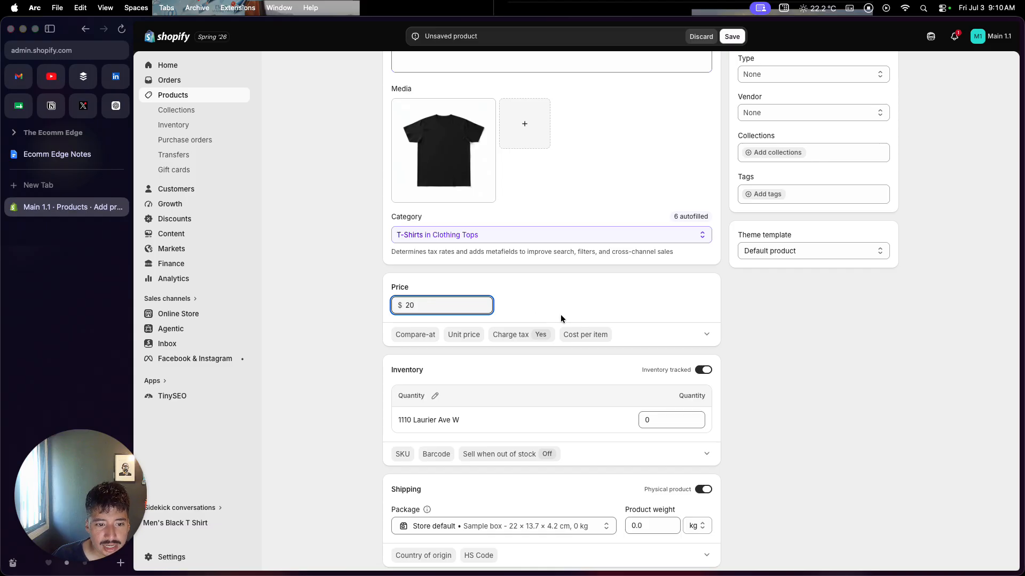
# Expand the additional display prices and set the compare-at price to $35.
pyautogui.scroll(-1, 561, 315)
pyautogui.click(694, 316)
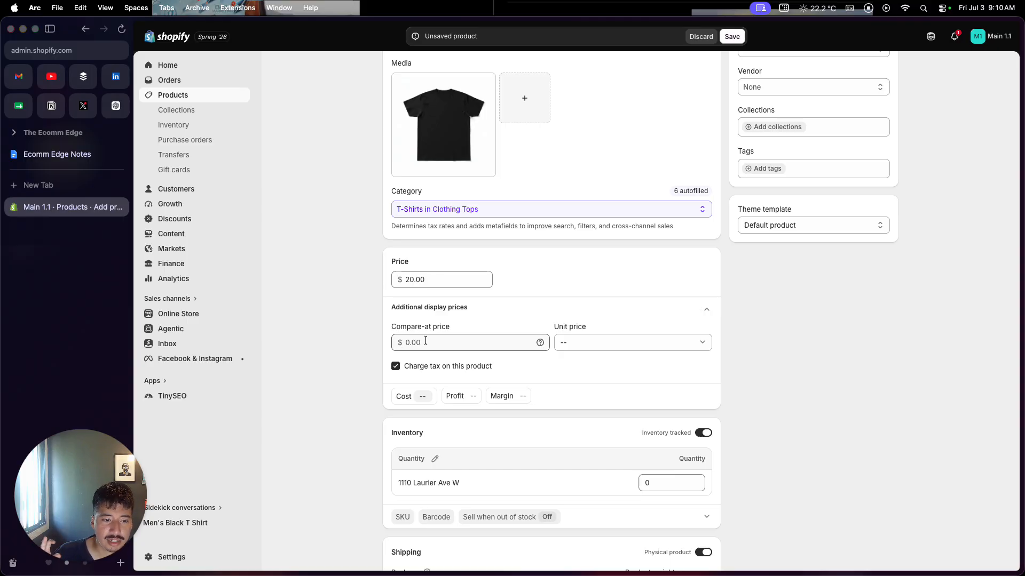
pyautogui.click(426, 341)
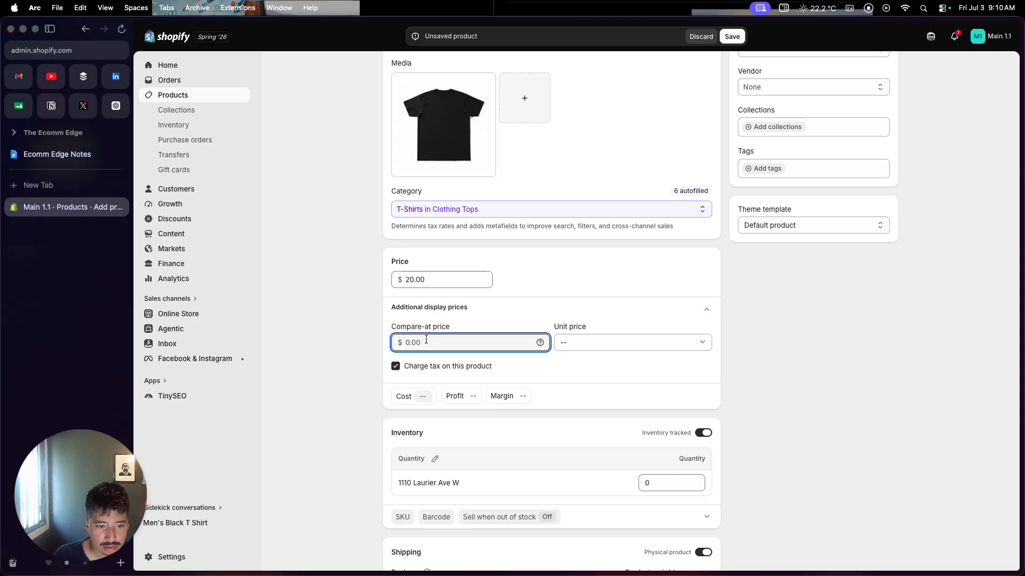
pyautogui.write('35')
pyautogui.scroll(-1, 481, 310)
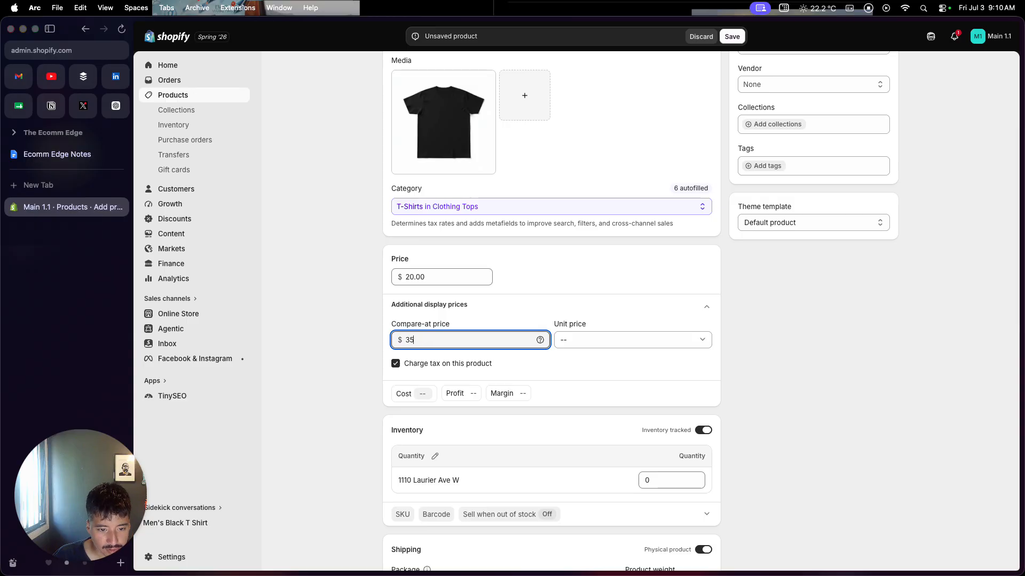
pyautogui.click(539, 280)
# Set the inventory quantity at the store location to 20.
pyautogui.scroll(-3, 706, 366)
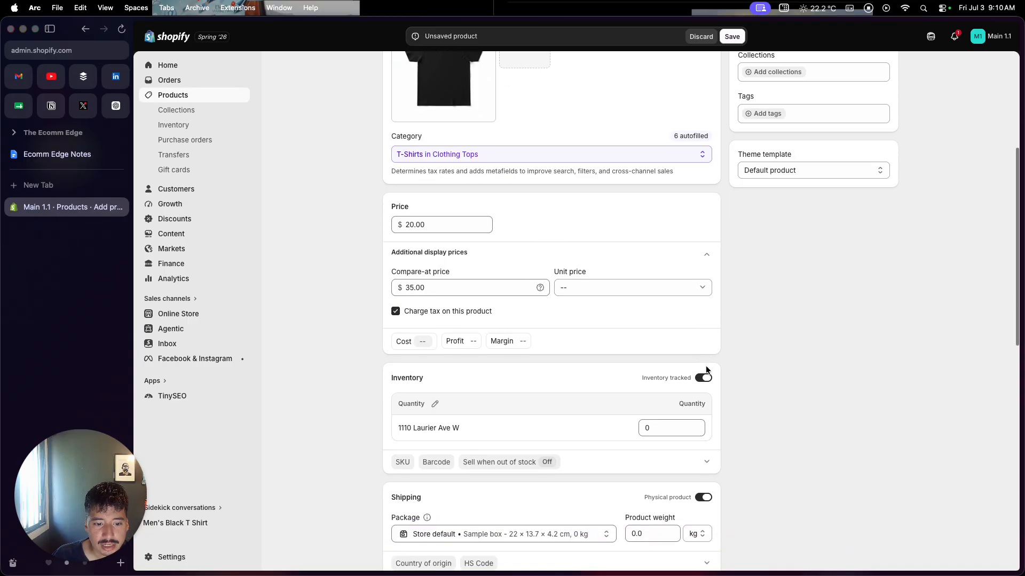
pyautogui.click(640, 357)
pyautogui.moveTo(655, 358); pyautogui.dragTo(641, 358)
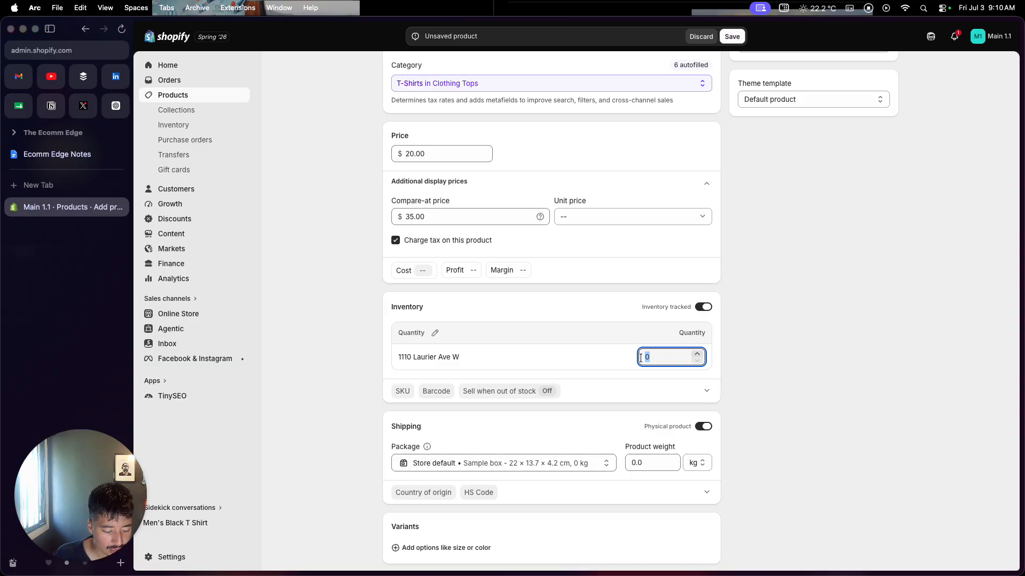
pyautogui.write('20')
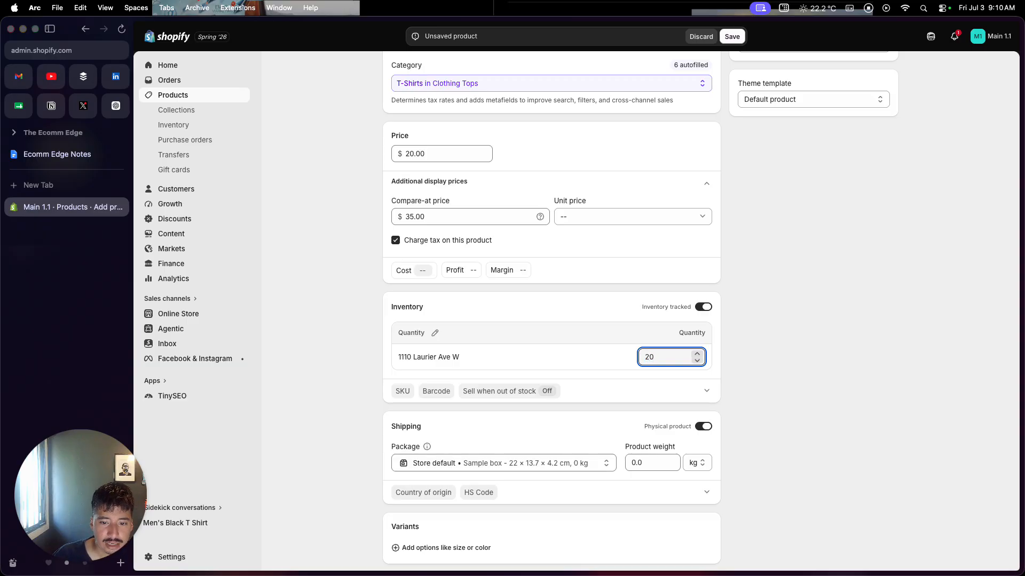
pyautogui.click(745, 354)
# Add a Size option to the product's variants with the values S, M, L and XL.
pyautogui.scroll(-4, 746, 354)
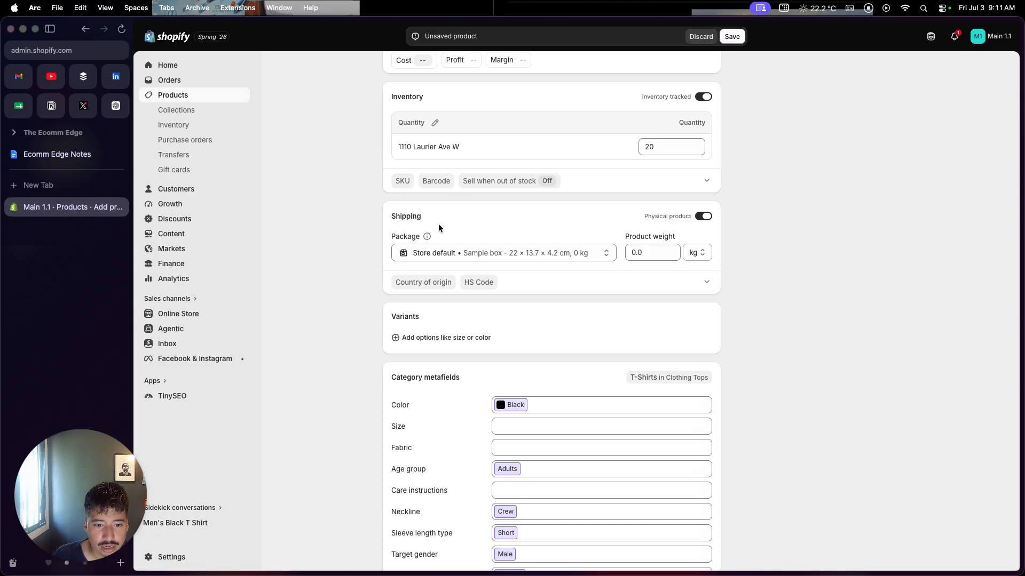
pyautogui.scroll(-5, 610, 298)
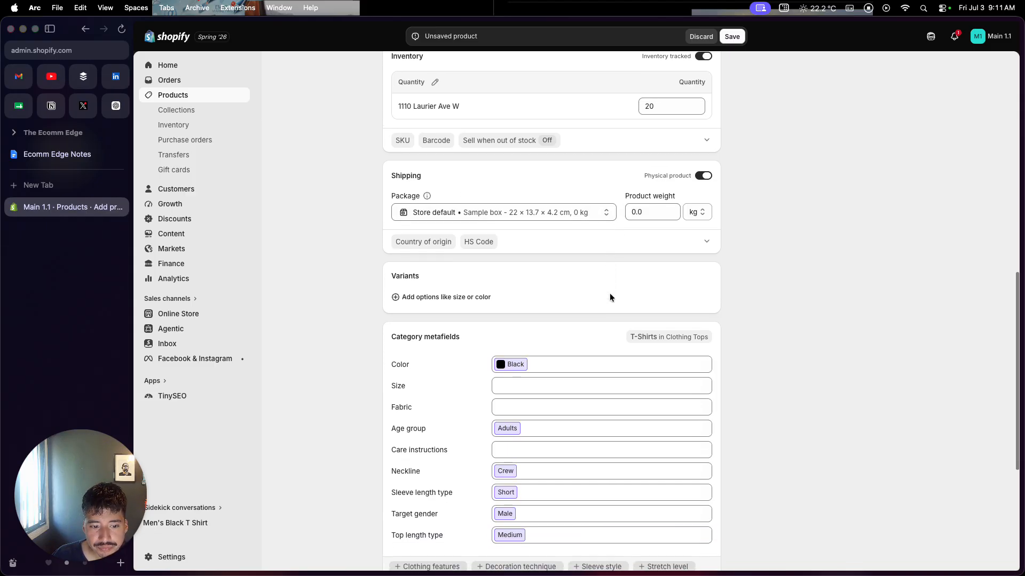
pyautogui.scroll(-1, 610, 298)
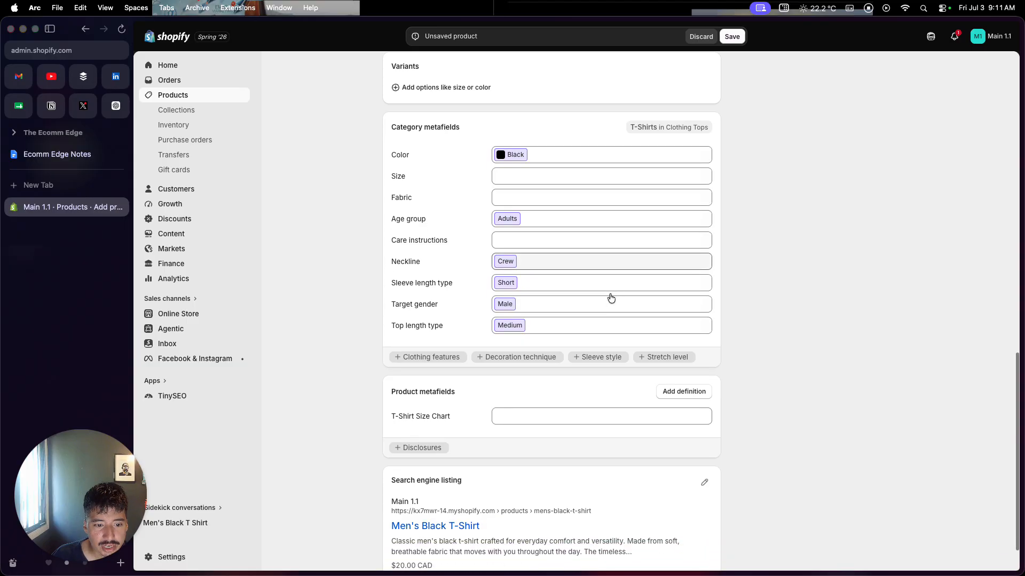
pyautogui.scroll(1, 610, 297)
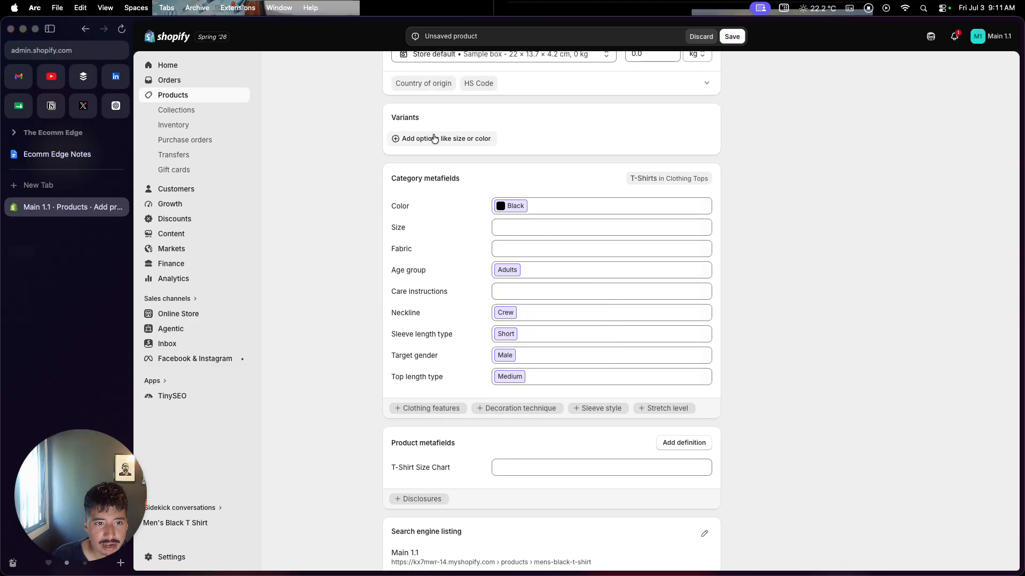
pyautogui.click(433, 139)
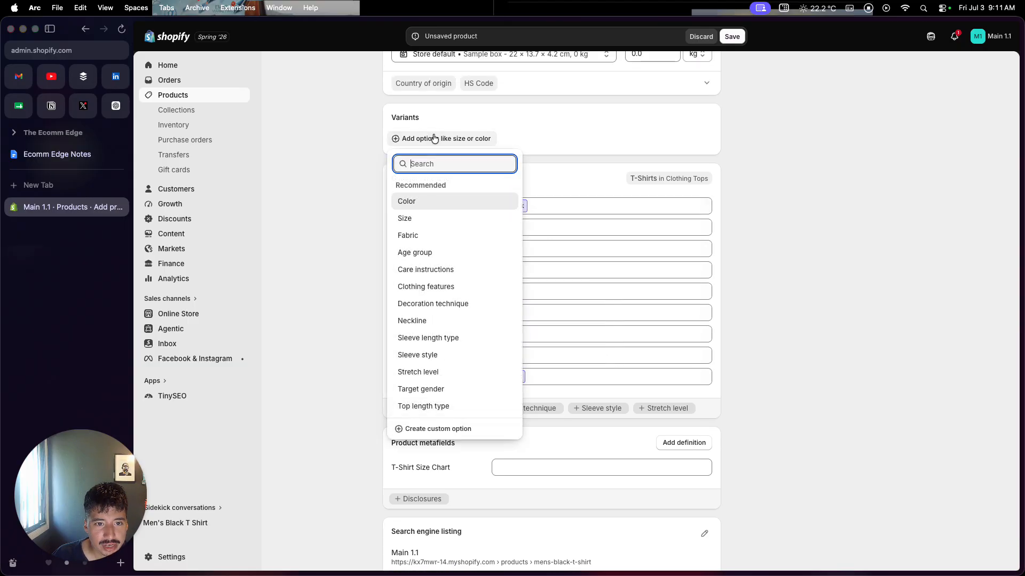
pyautogui.click(433, 218)
pyautogui.click(446, 184)
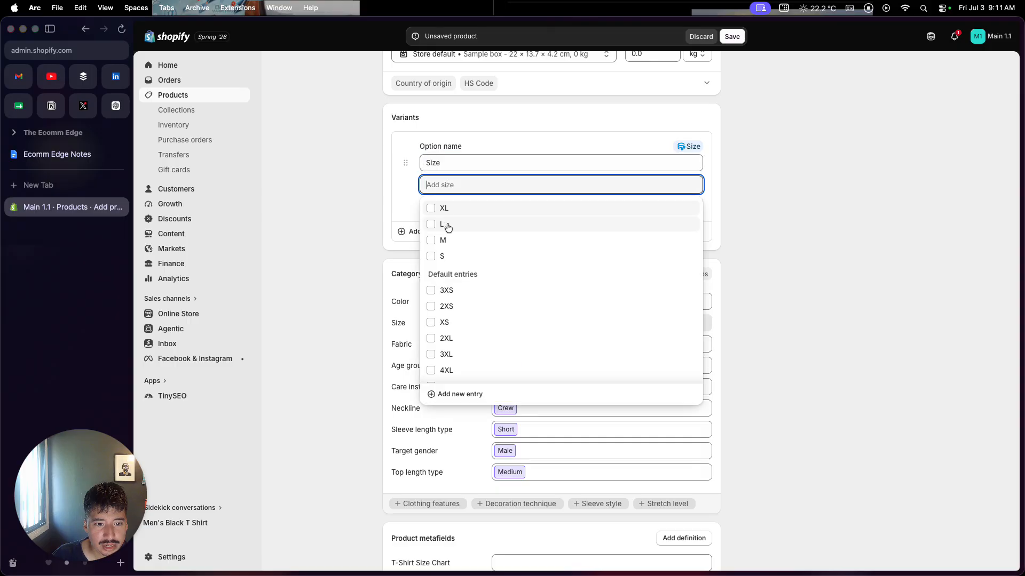
pyautogui.click(431, 255)
pyautogui.click(430, 255)
pyautogui.click(431, 239)
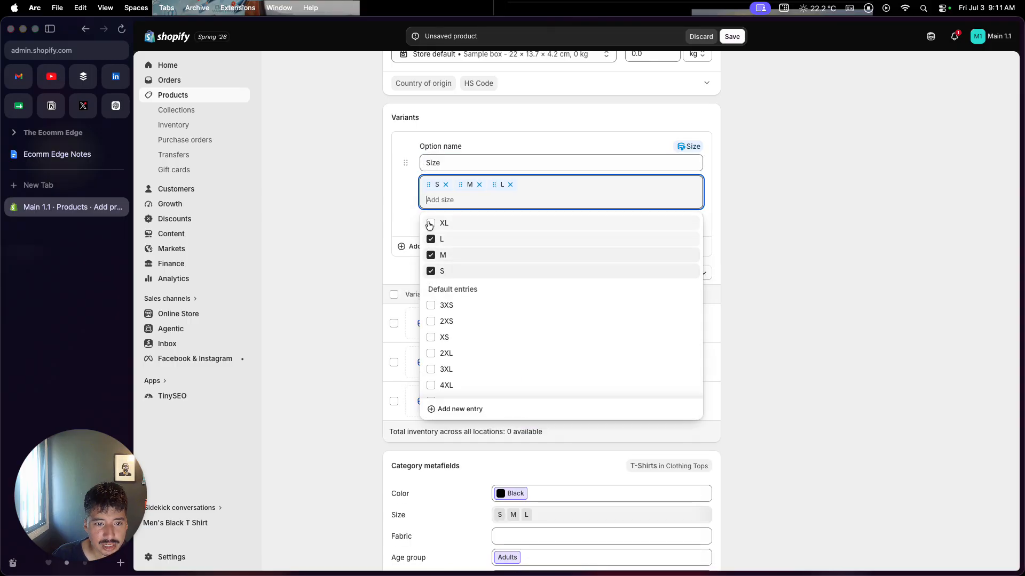
pyautogui.click(430, 223)
pyautogui.click(749, 264)
# Switch the variant list from all locations to the store's own address so its stock quantities can be edited.
pyautogui.scroll(-3, 614, 360)
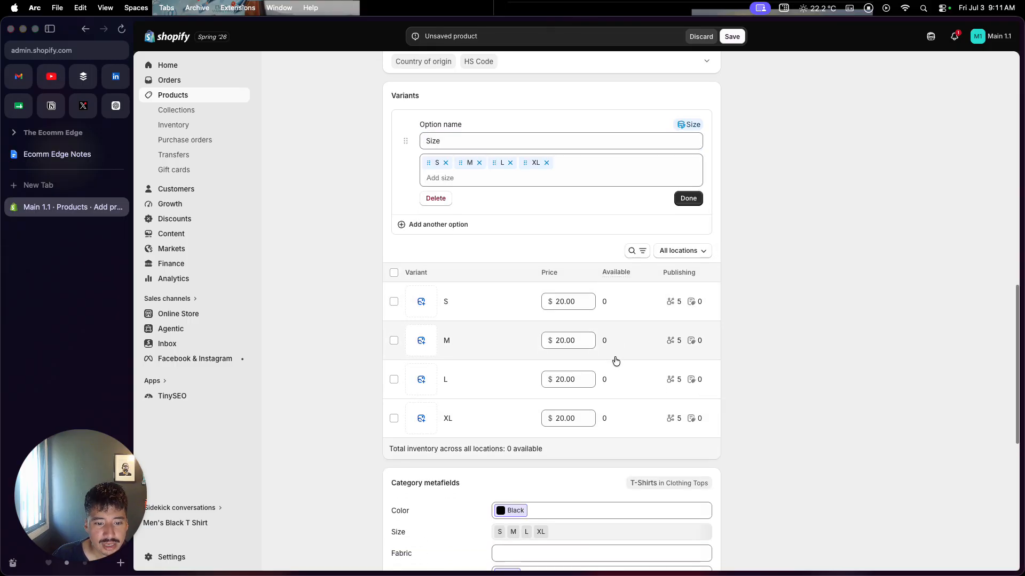
pyautogui.scroll(-3, 615, 361)
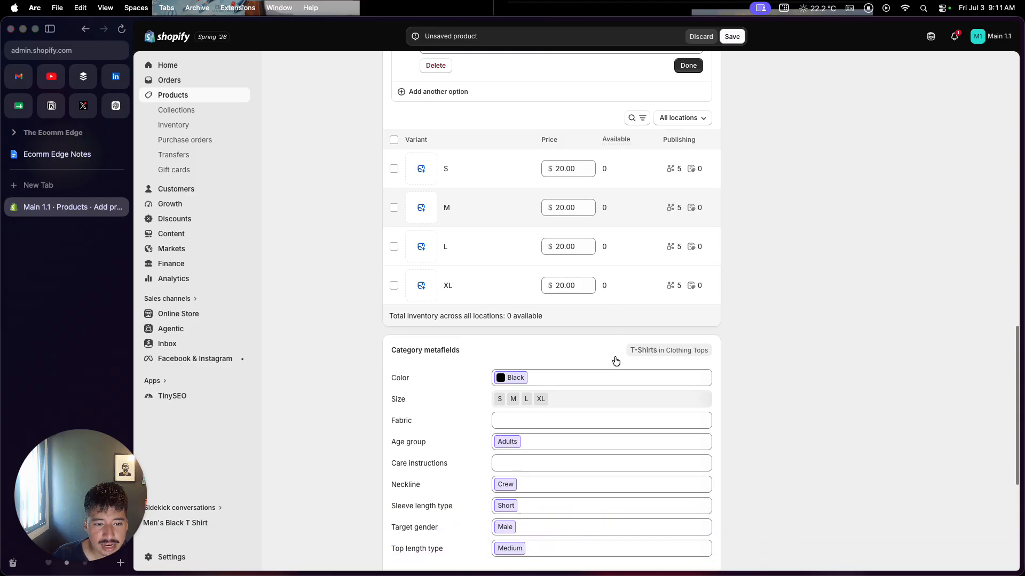
pyautogui.scroll(2, 615, 361)
pyautogui.scroll(1, 616, 361)
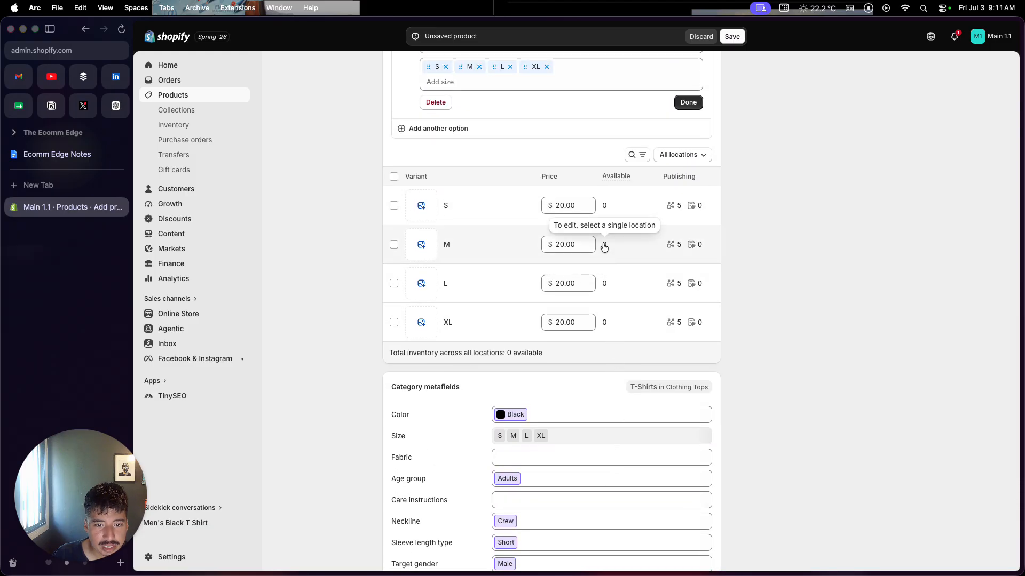
pyautogui.click(604, 245)
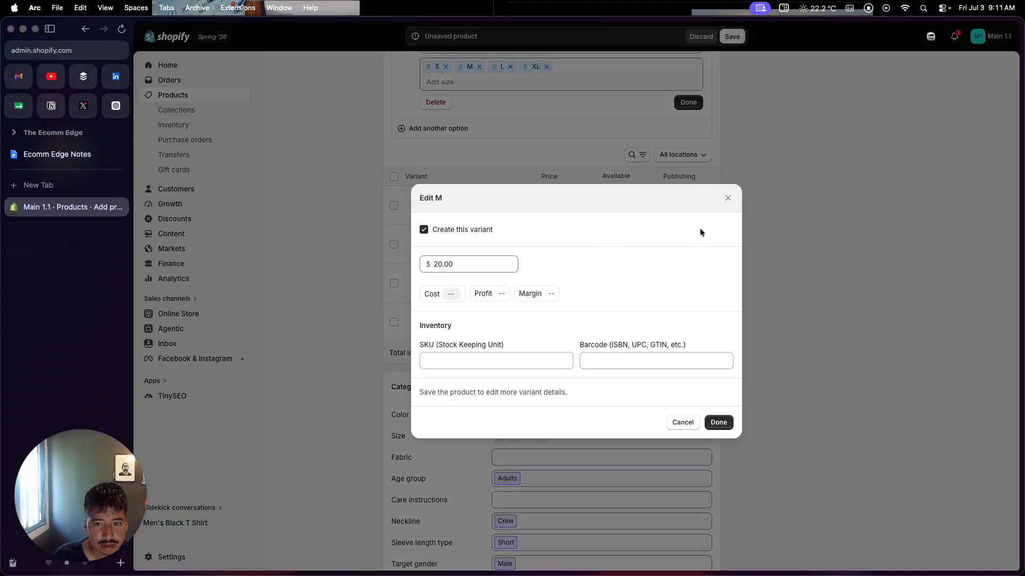
pyautogui.click(728, 199)
pyautogui.click(693, 163)
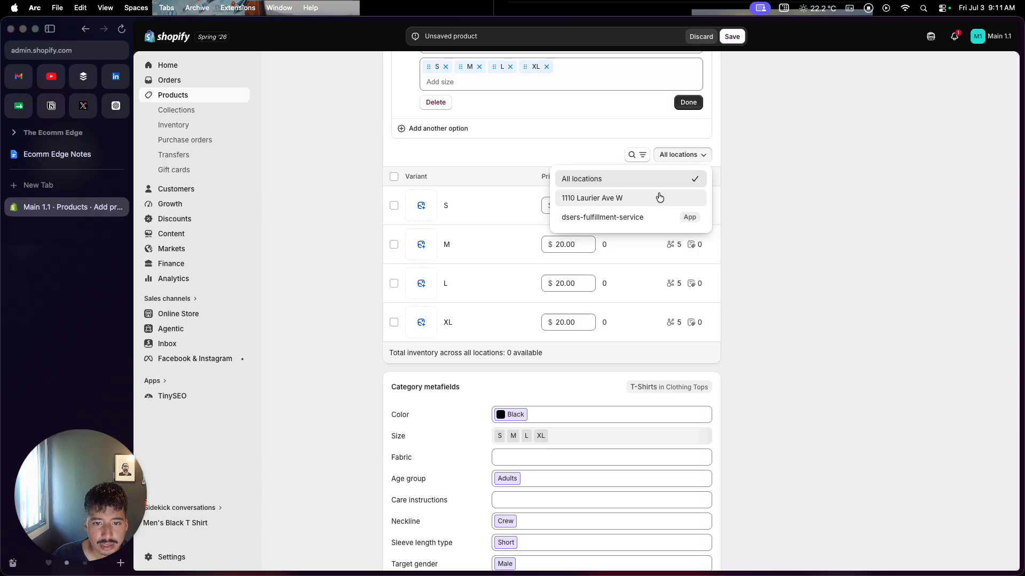
pyautogui.click(627, 203)
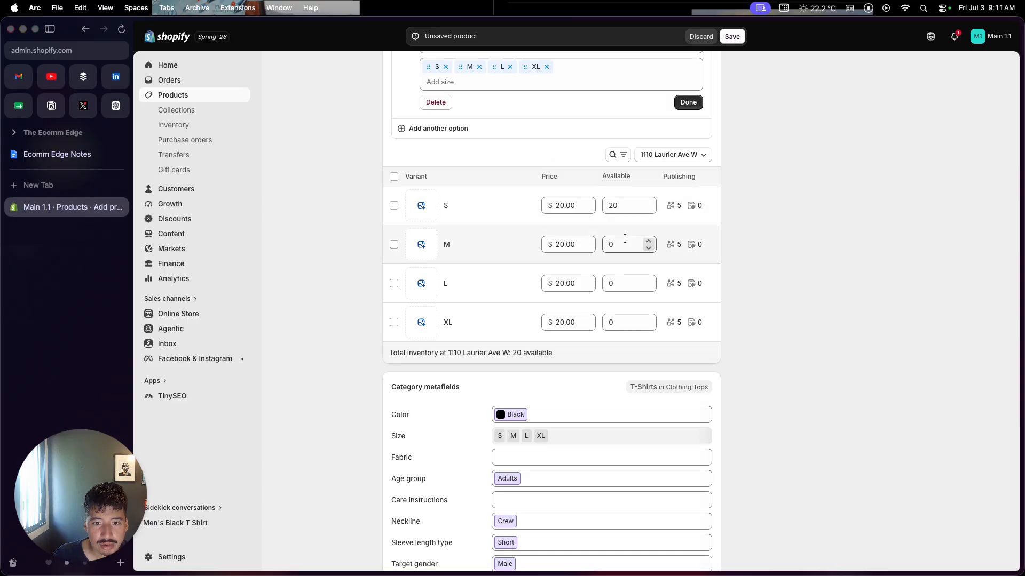
# Set the available quantity to 5 for each of the S, M, L and XL variants.
pyautogui.click(603, 205)
pyautogui.moveTo(616, 204); pyautogui.dragTo(603, 205)
pyautogui.write('5')
pyautogui.click(618, 244)
pyautogui.write('5')
pyautogui.click(611, 285)
pyautogui.write('5')
pyautogui.click(619, 321)
pyautogui.write('5')
pyautogui.click(834, 288)
# Open the search engine listing for editing and review its page title, meta description and URL handle.
pyautogui.scroll(-1, 834, 288)
pyautogui.scroll(-5, 834, 288)
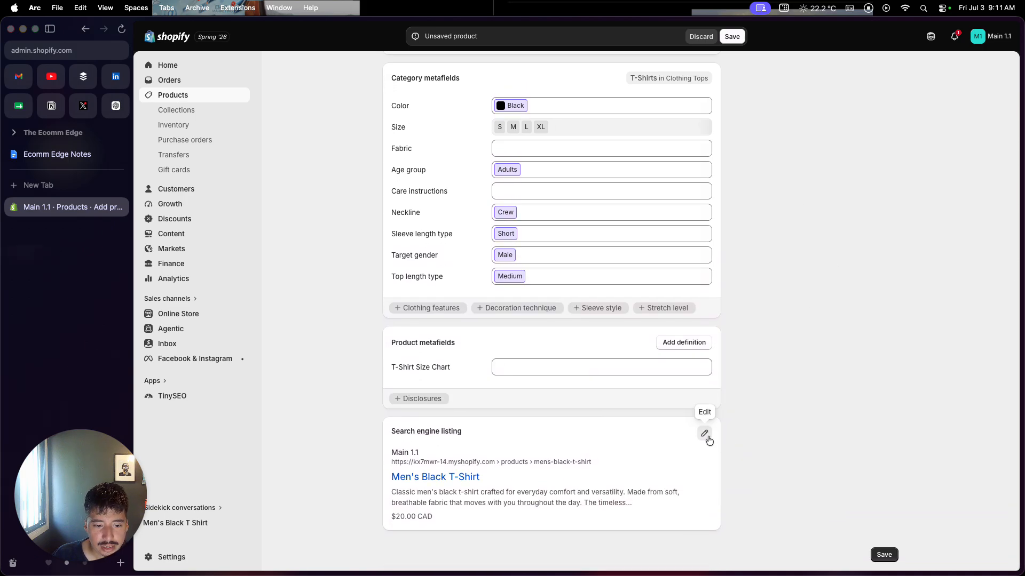
pyautogui.click(704, 434)
pyautogui.scroll(-4, 708, 437)
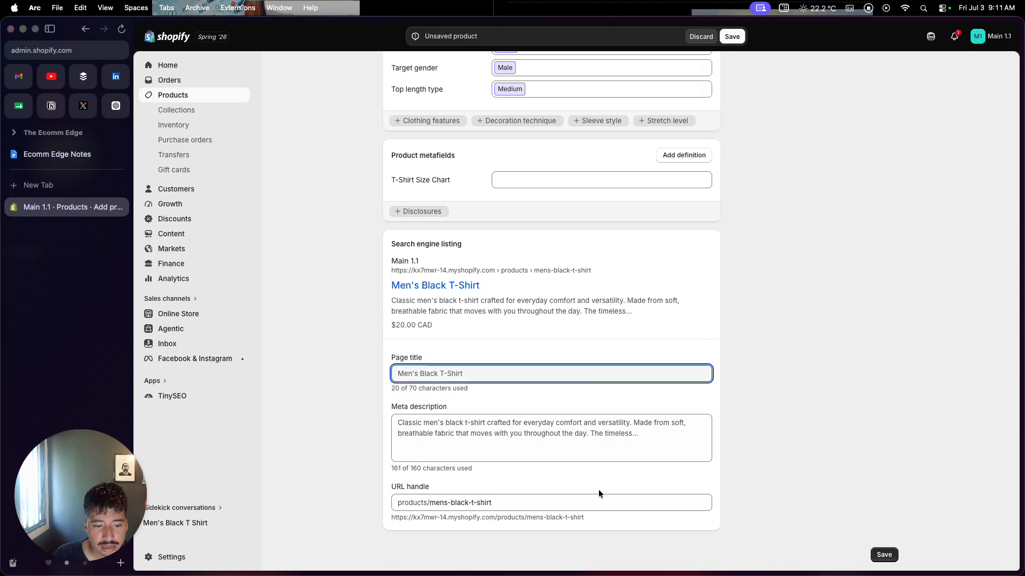
# Publish the product only to the Online Store, turning off Point of Sale, Shop, Inbox and Facebook & Instagram.
pyautogui.scroll(15, 841, 501)
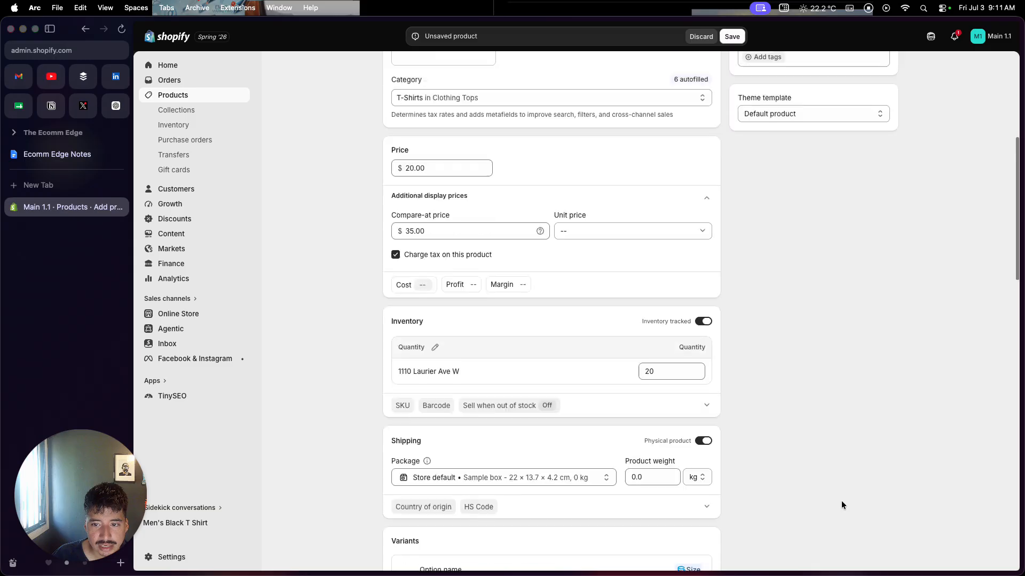
pyautogui.scroll(3, 841, 505)
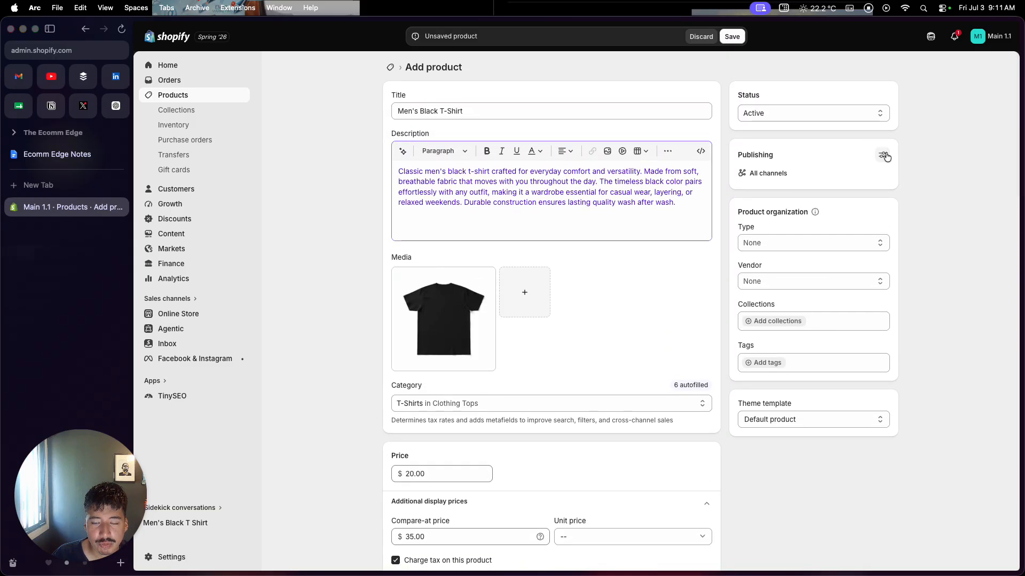
pyautogui.click(883, 155)
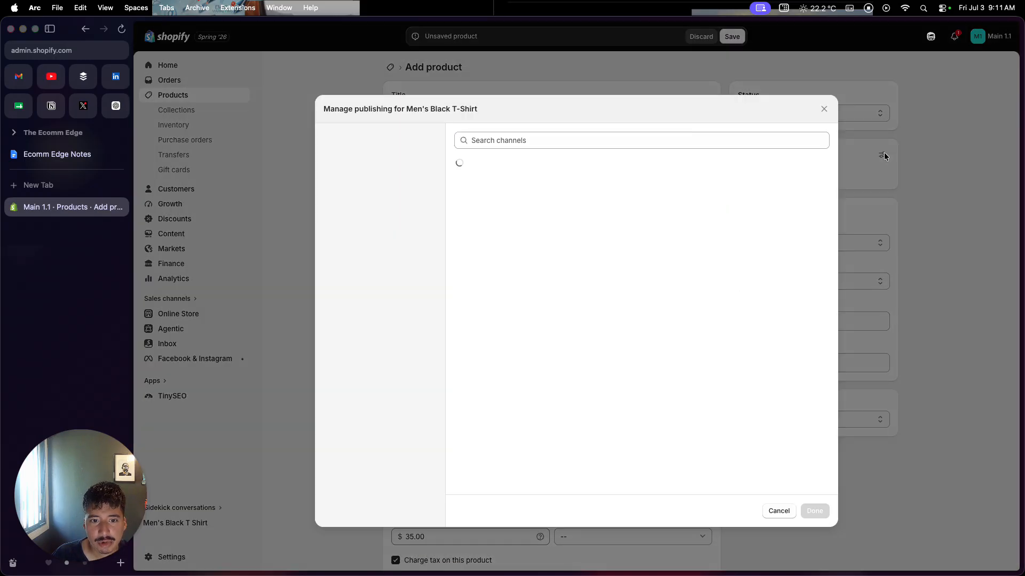
pyautogui.click(803, 219)
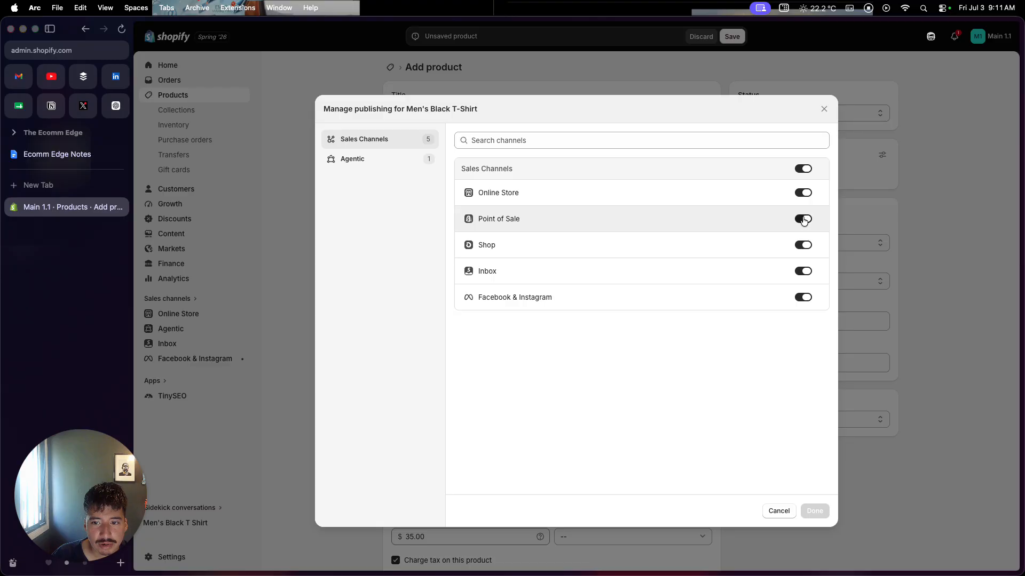
pyautogui.click(803, 245)
pyautogui.click(802, 271)
pyautogui.click(802, 297)
pyautogui.click(813, 511)
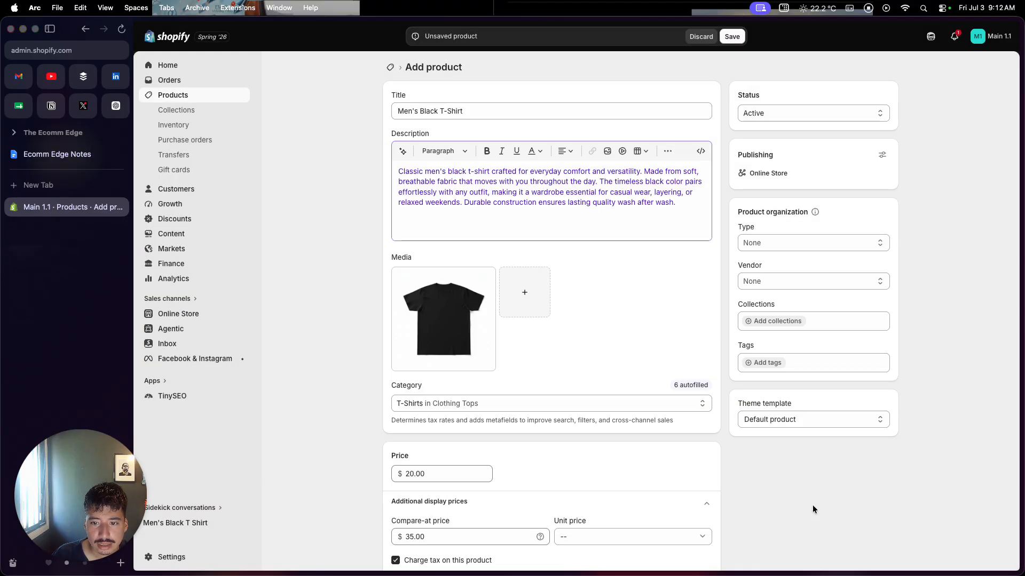
# Save the new Men's Black T-Shirt product.
pyautogui.scroll(-5, 798, 302)
pyautogui.scroll(6, 798, 303)
pyautogui.click(731, 38)
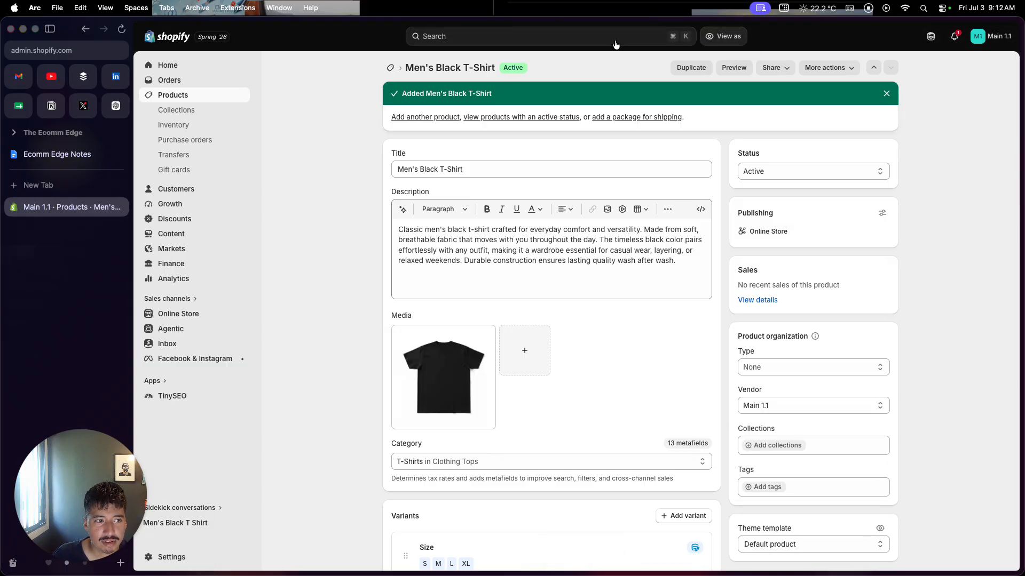
# Open the Online Store themes page and review the current theme and the draft themes.
pyautogui.click(215, 70)
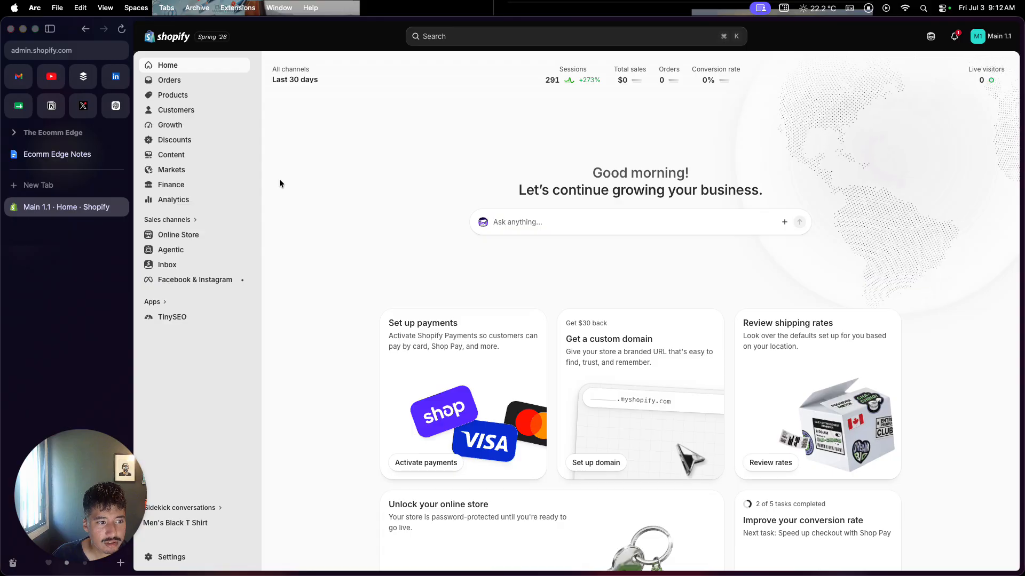
pyautogui.click(206, 240)
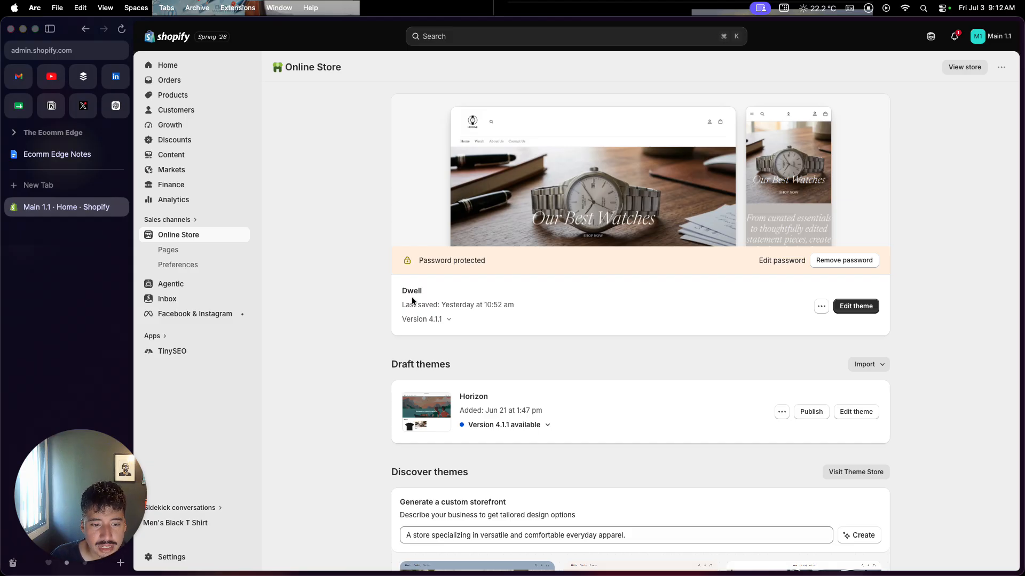
pyautogui.scroll(-3, 411, 302)
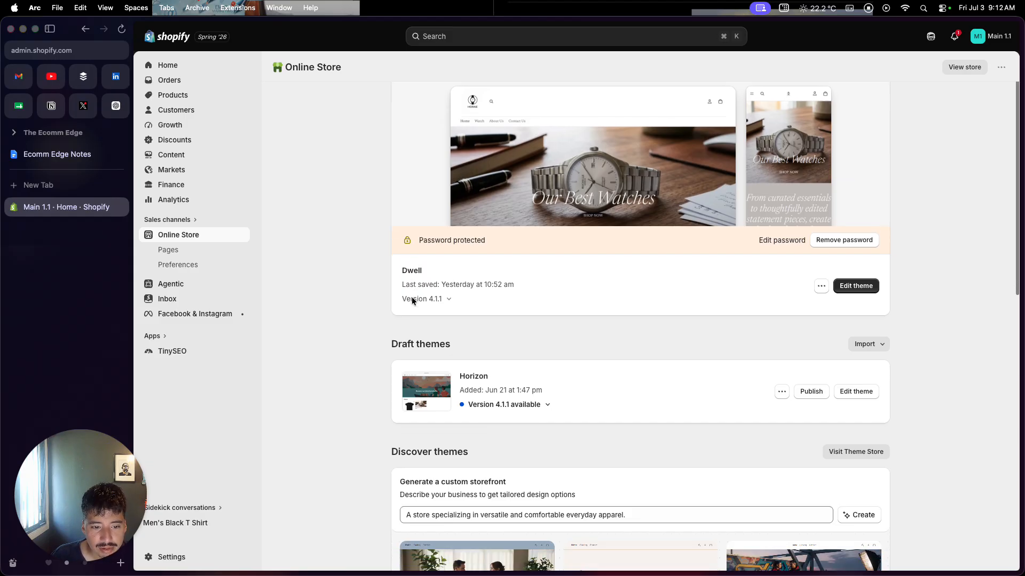
pyautogui.moveTo(392, 297); pyautogui.dragTo(401, 297)
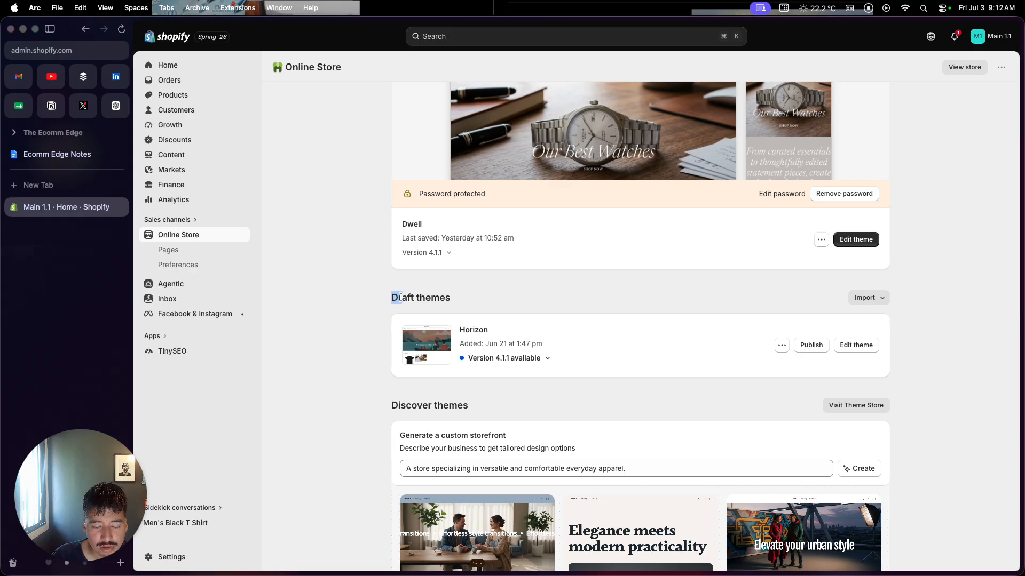
pyautogui.moveTo(411, 297); pyautogui.dragTo(443, 302)
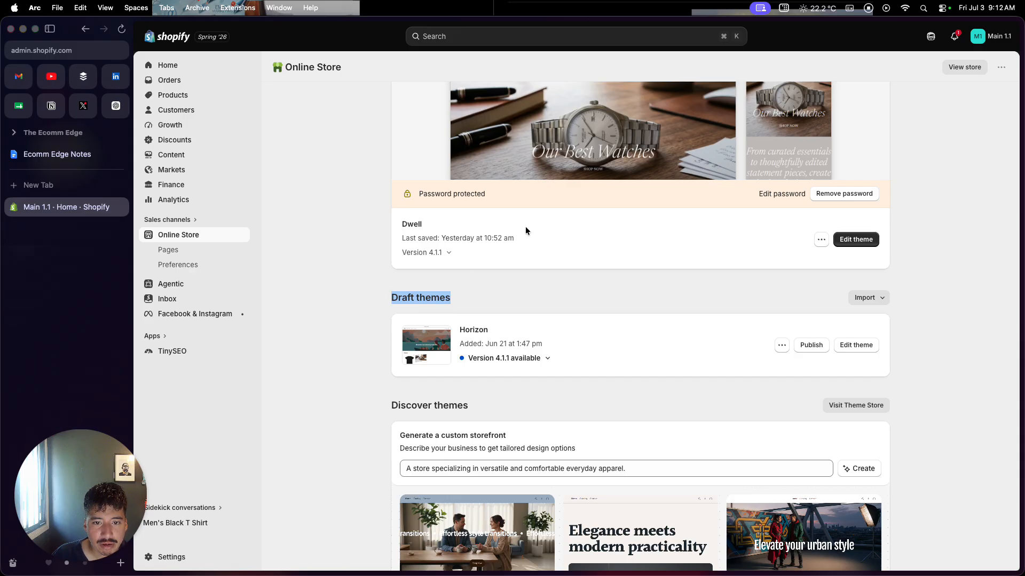
pyautogui.scroll(1, 555, 174)
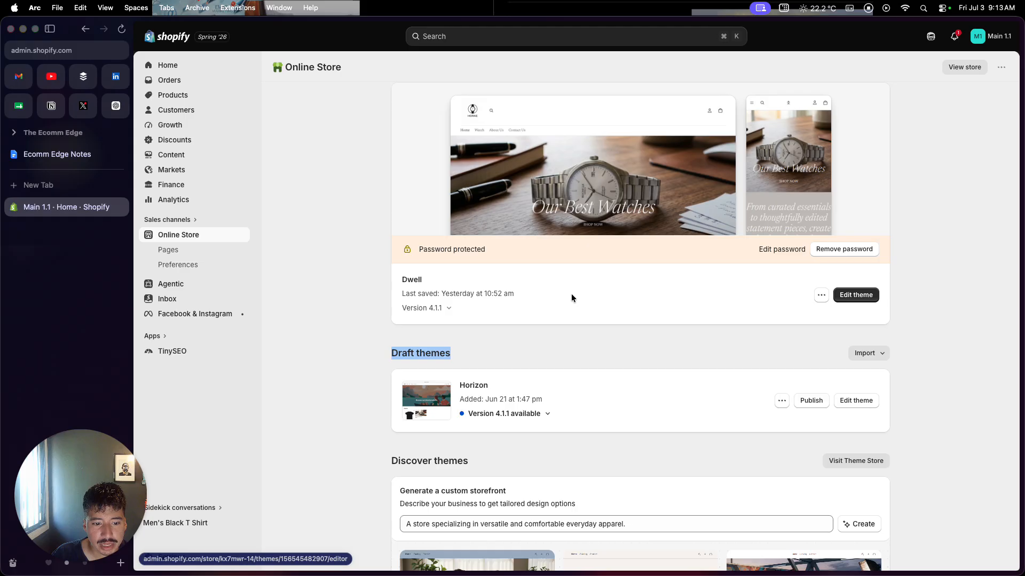
# Look through the custom storefront generator and the suggested themes, and open the Theme Store to browse all themes.
pyautogui.scroll(-2, 572, 297)
pyautogui.scroll(-1, 571, 297)
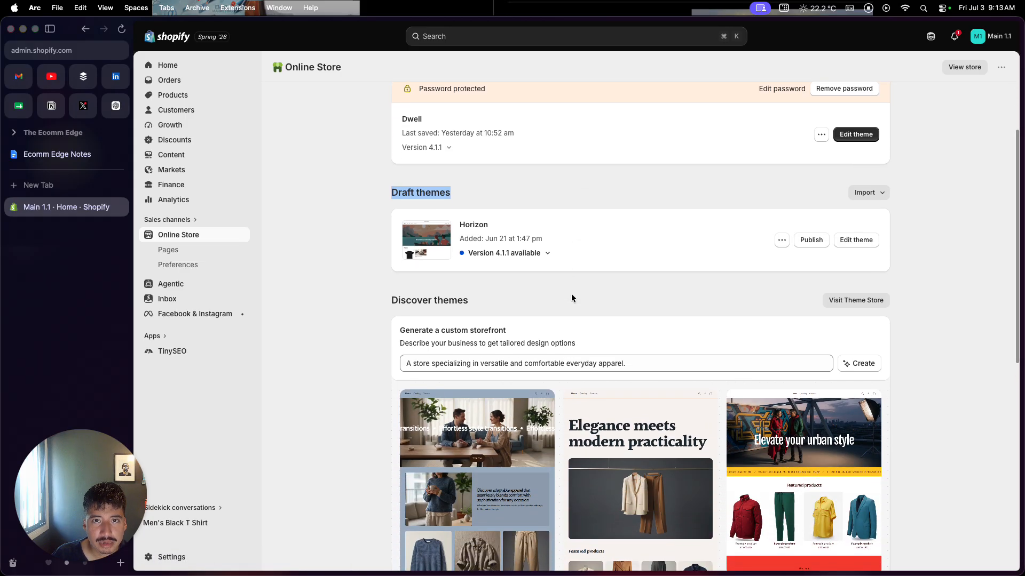
pyautogui.scroll(-2, 572, 298)
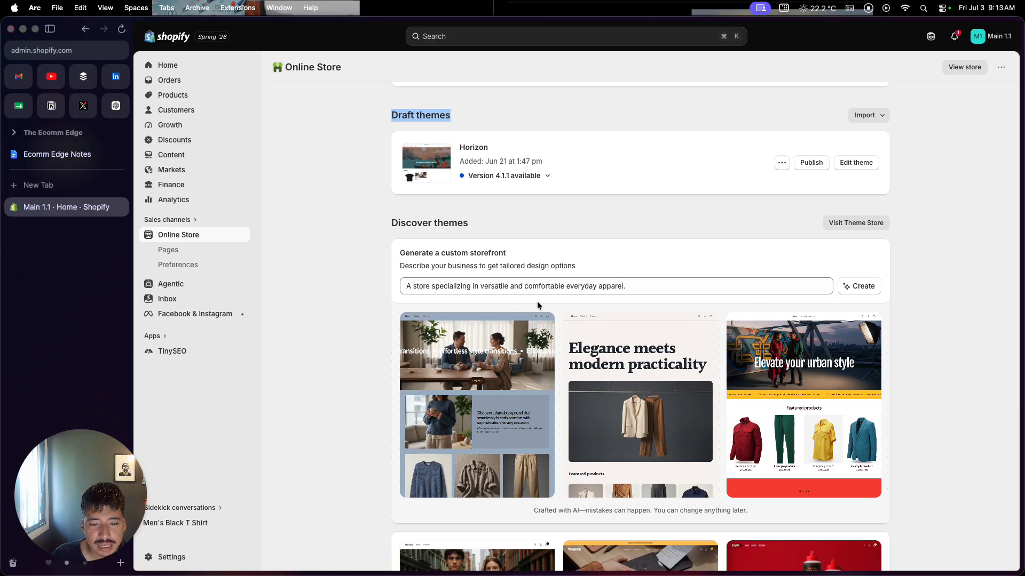
pyautogui.moveTo(600, 401)
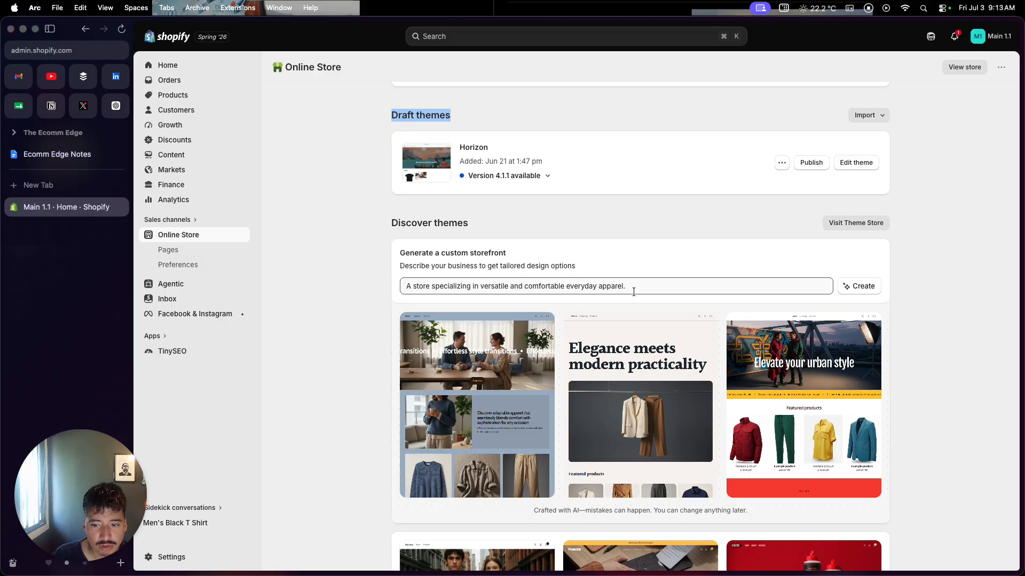
pyautogui.scroll(-1, 621, 376)
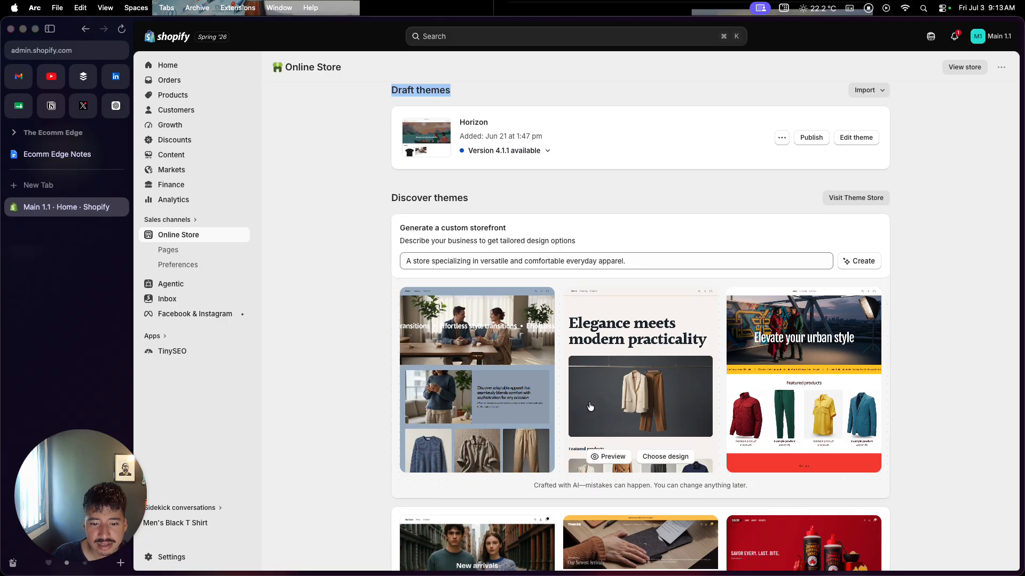
pyautogui.scroll(-10, 590, 407)
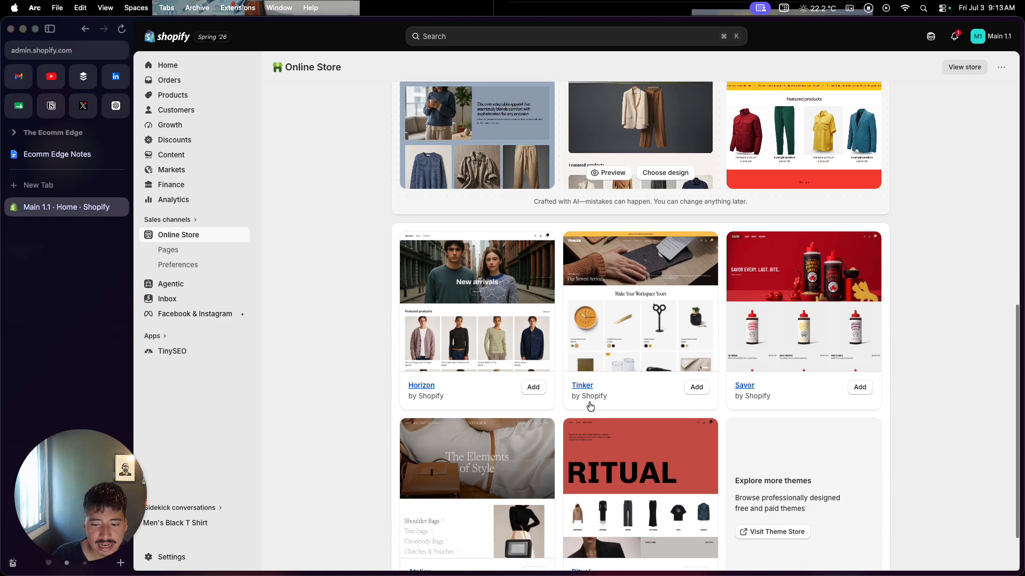
pyautogui.scroll(-1, 590, 406)
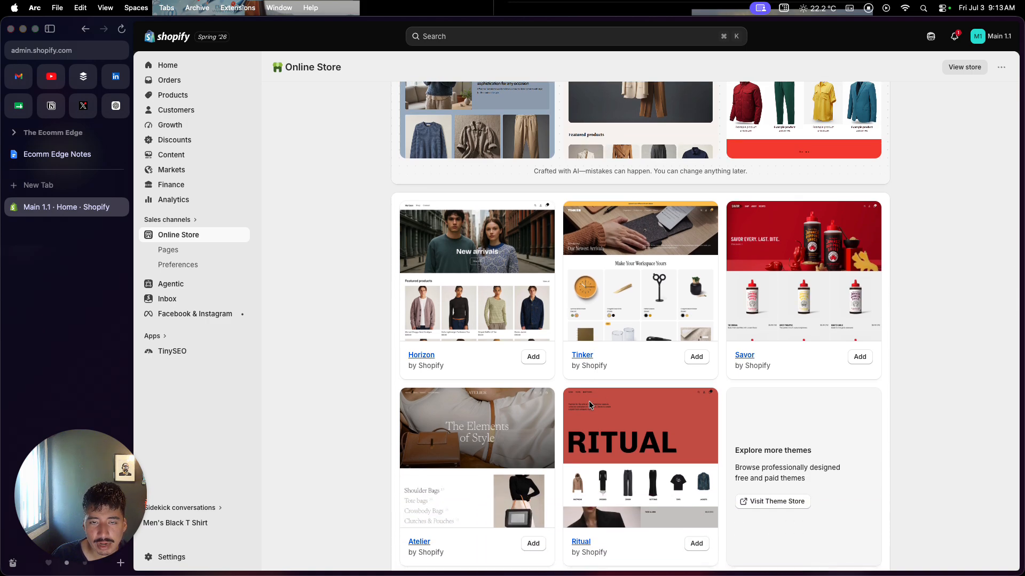
pyautogui.click(760, 505)
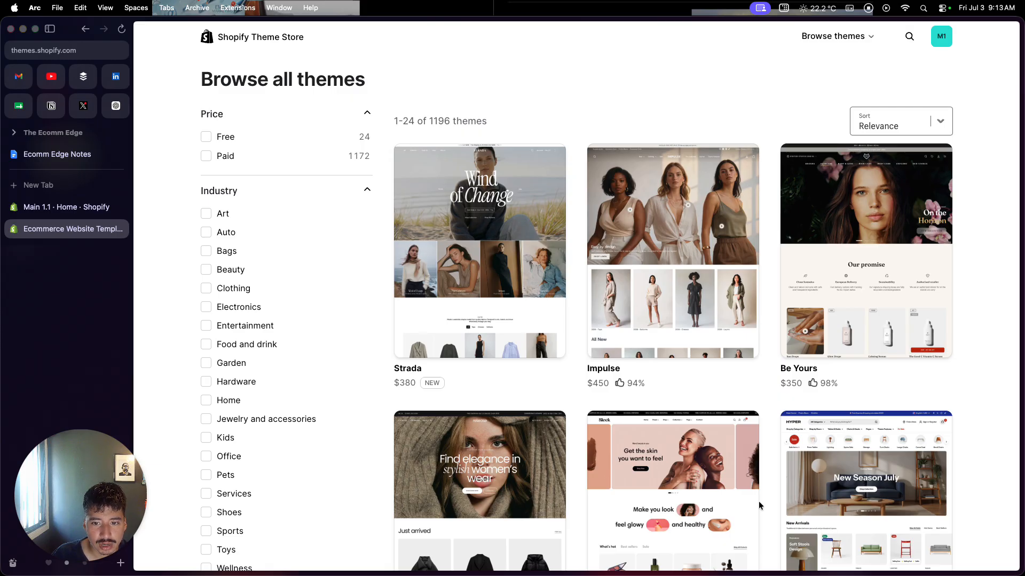
pyautogui.scroll(-1, 760, 506)
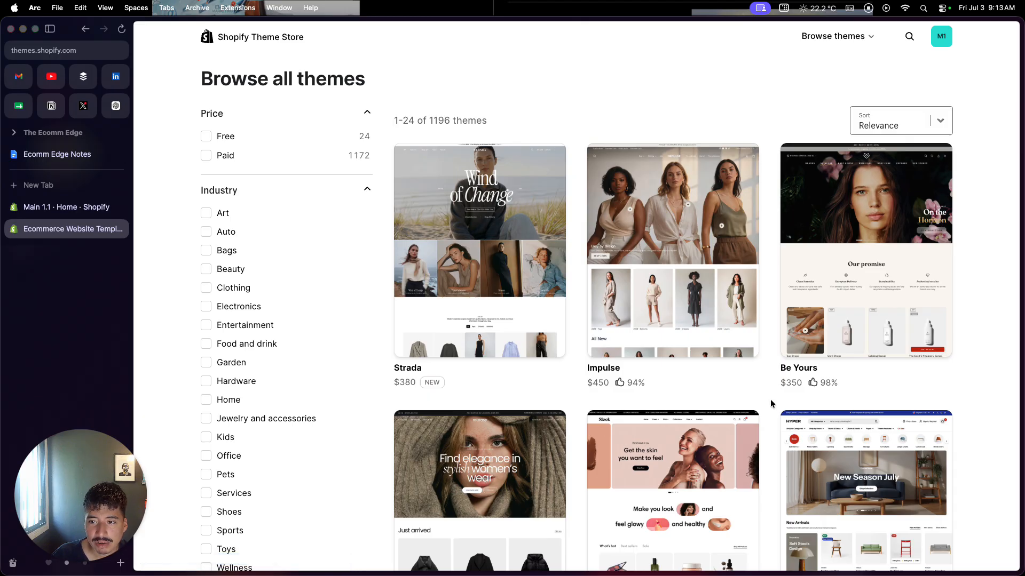
# Open the demo store of the Impulse theme, dismiss its sign-up popup and look through the demo's home page.
pyautogui.click(697, 224)
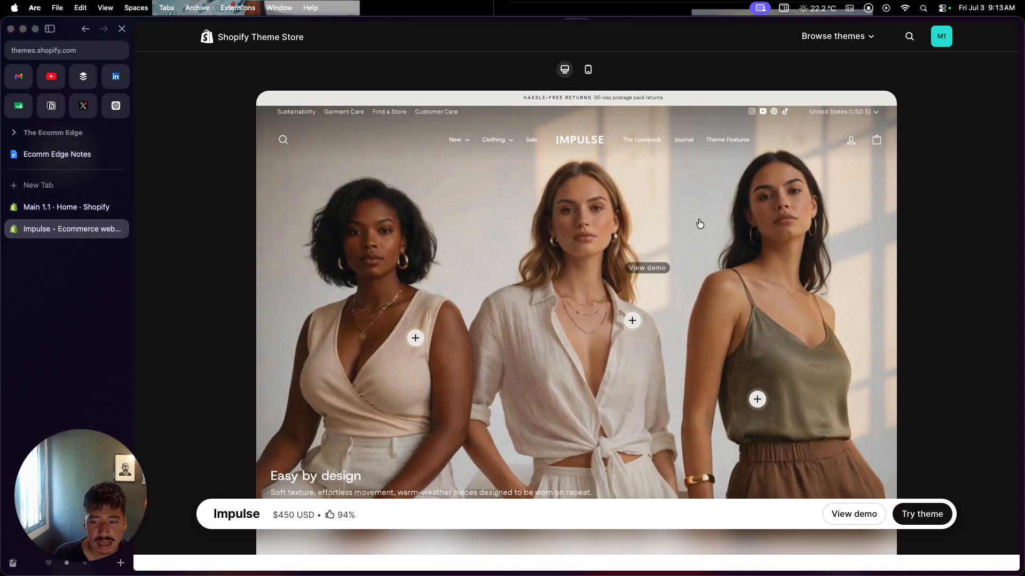
pyautogui.click(842, 511)
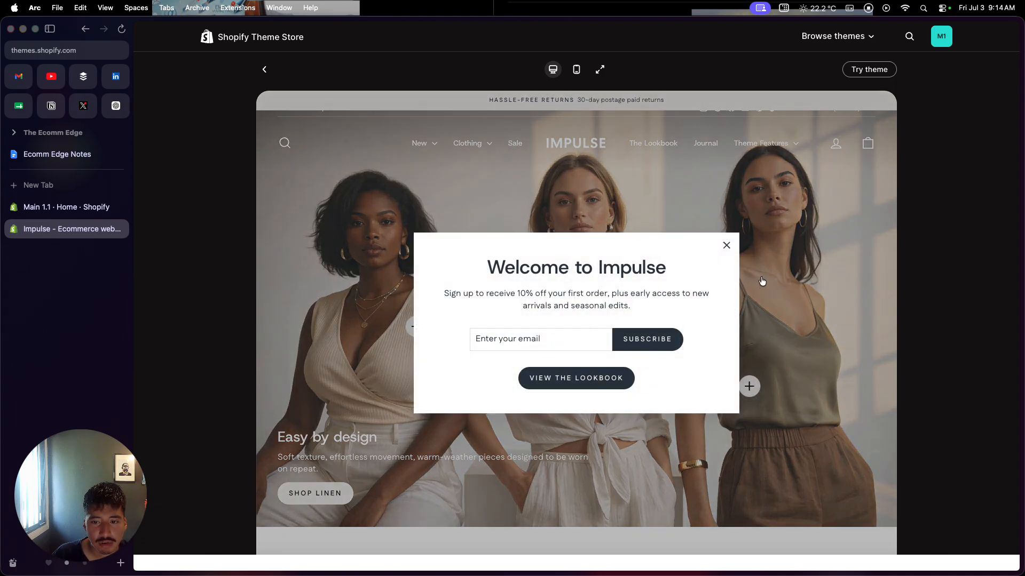
pyautogui.click(726, 245)
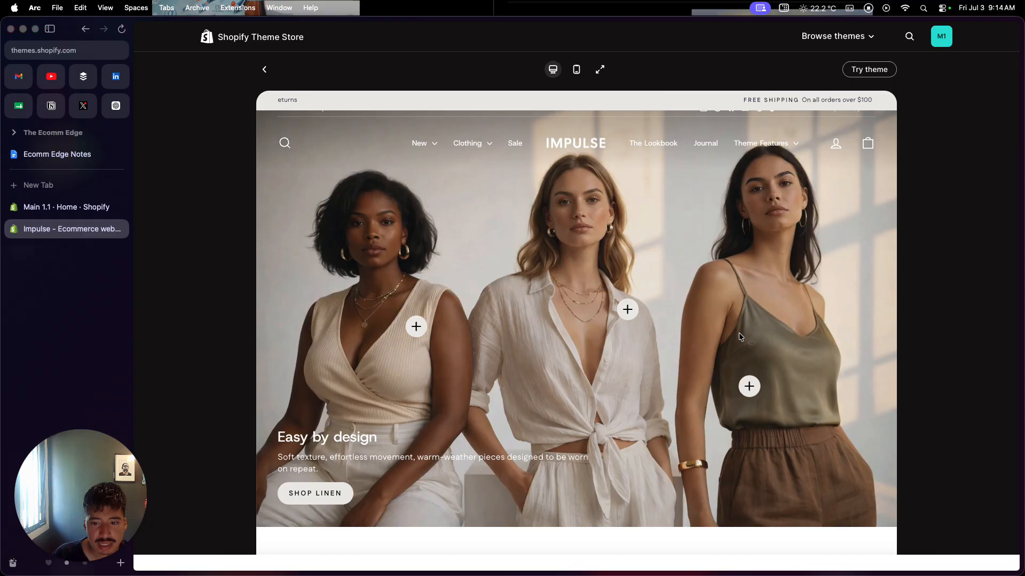
pyautogui.click(628, 311)
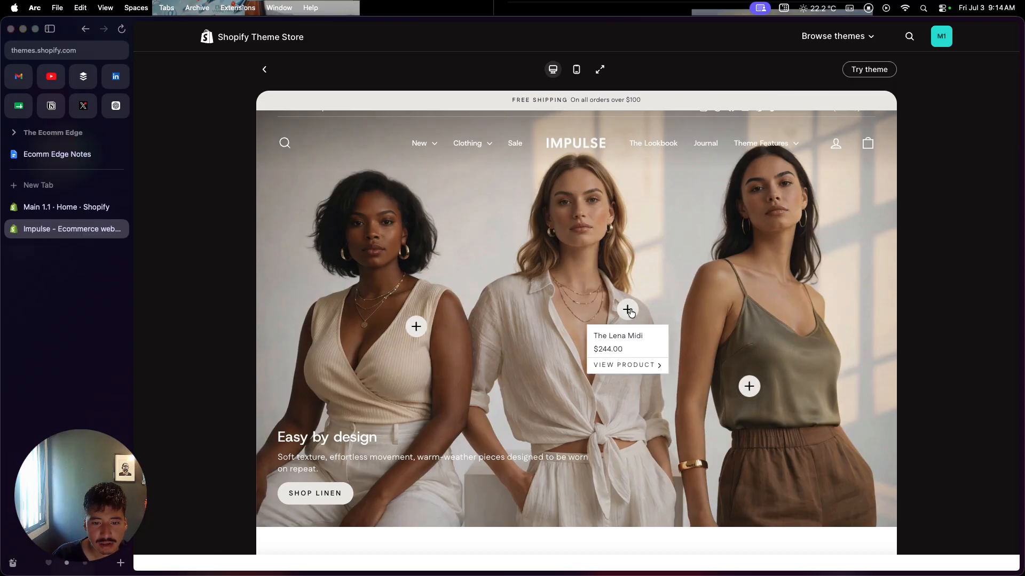
pyautogui.scroll(-5, 657, 299)
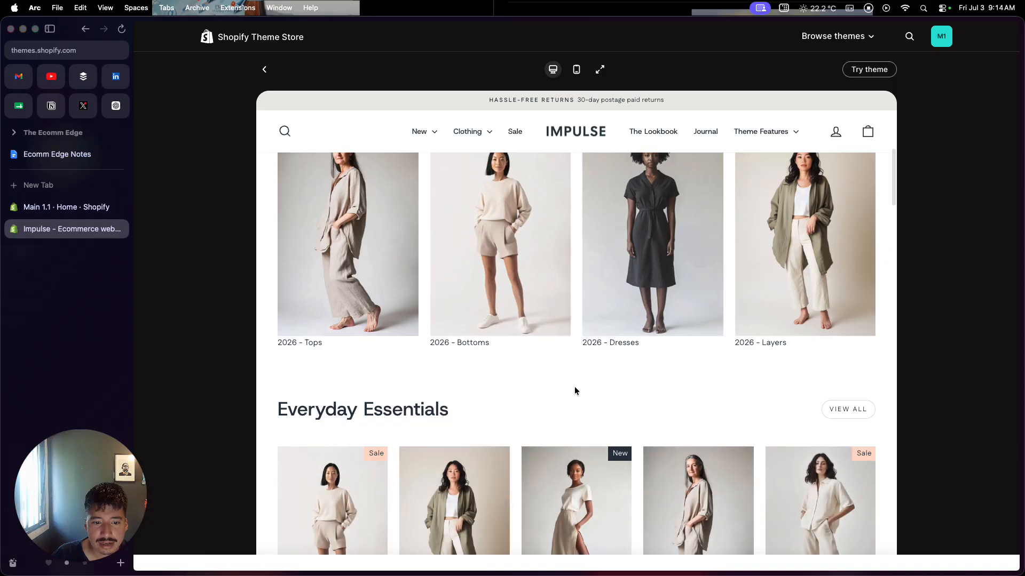
pyautogui.scroll(-5, 575, 386)
# Open the Cove Skirt product in the Impulse demo and examine the product page layout.
pyautogui.click(561, 312)
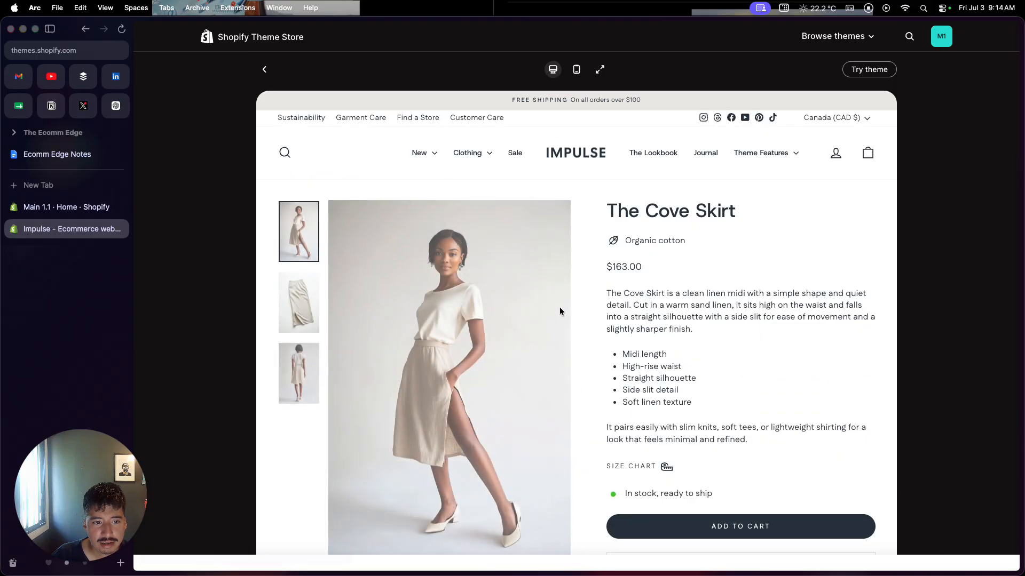
pyautogui.scroll(-2, 578, 377)
pyautogui.scroll(-5, 578, 376)
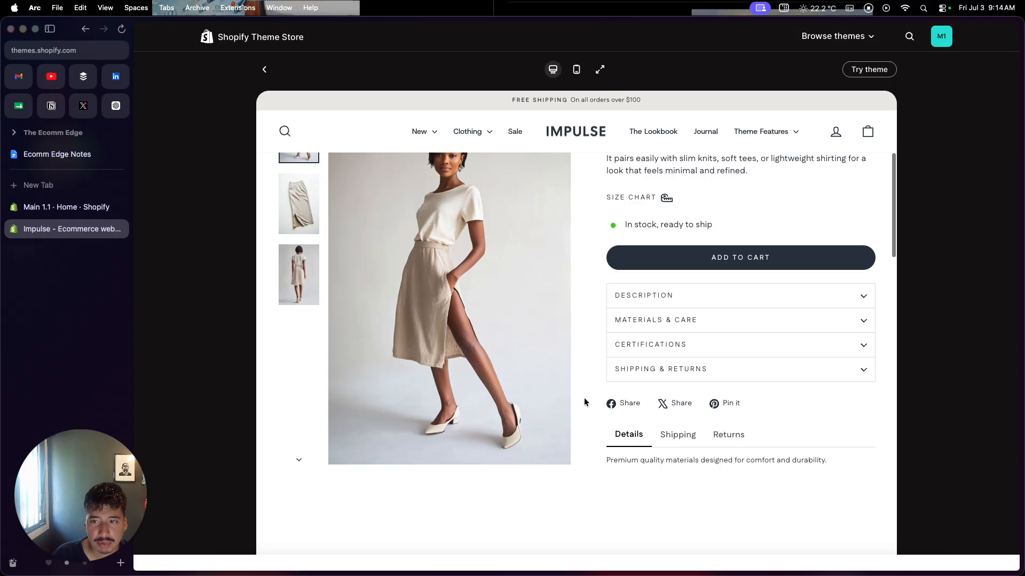
pyautogui.scroll(5, 369, 182)
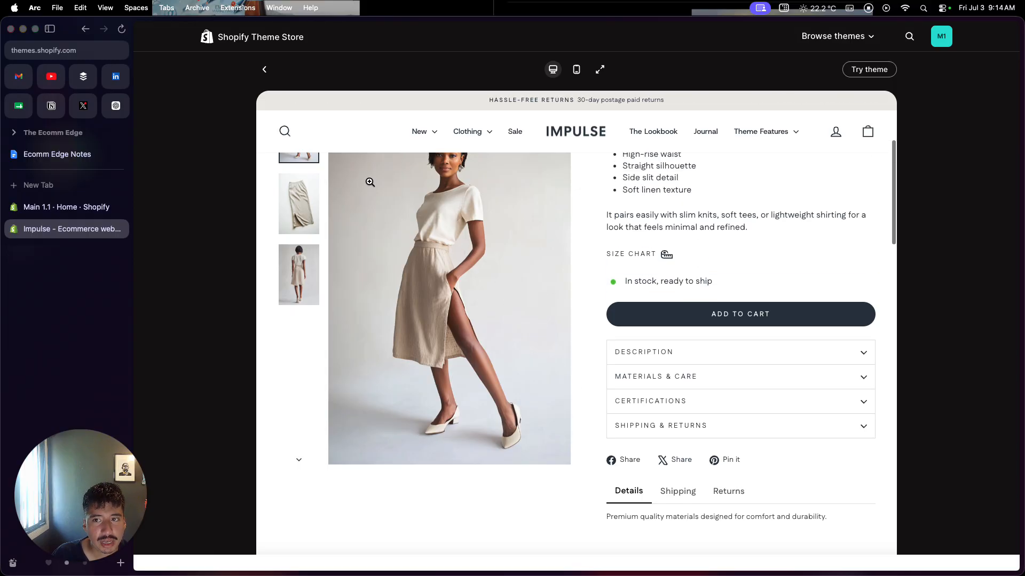
# Leave the demo and skim the Impulse theme's listing page with its feature highlights.
pyautogui.click(264, 69)
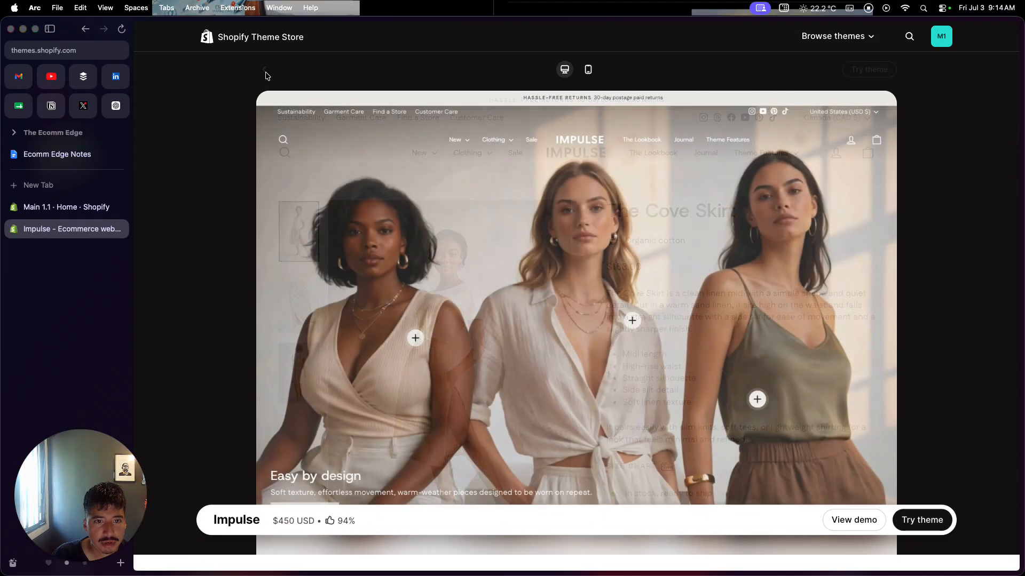
pyautogui.scroll(-7, 286, 114)
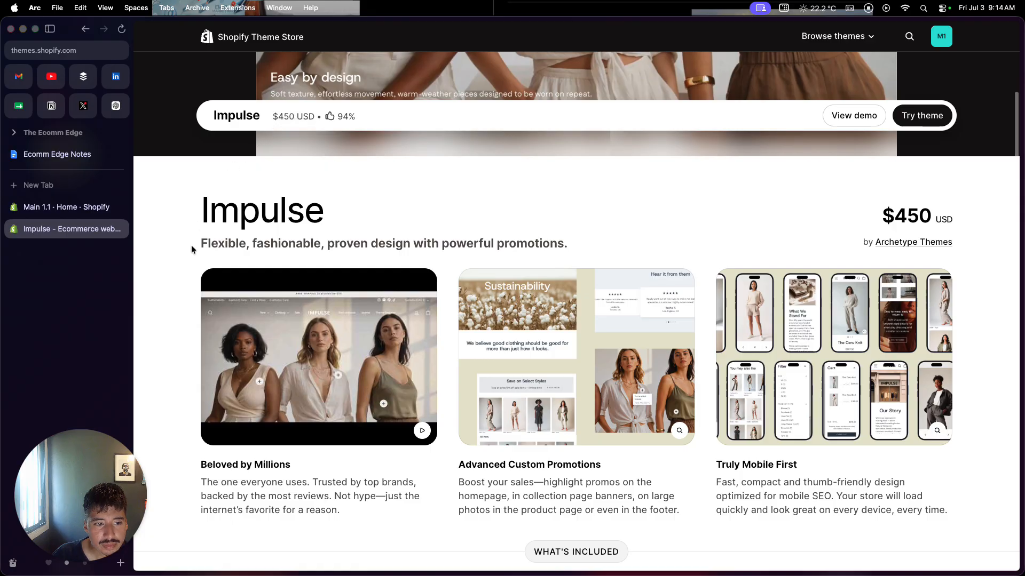
pyautogui.scroll(5, 193, 250)
pyautogui.scroll(3, 194, 250)
# Return to all themes, filter them to free ones only and look through the list for Dawn.
pyautogui.click(835, 36)
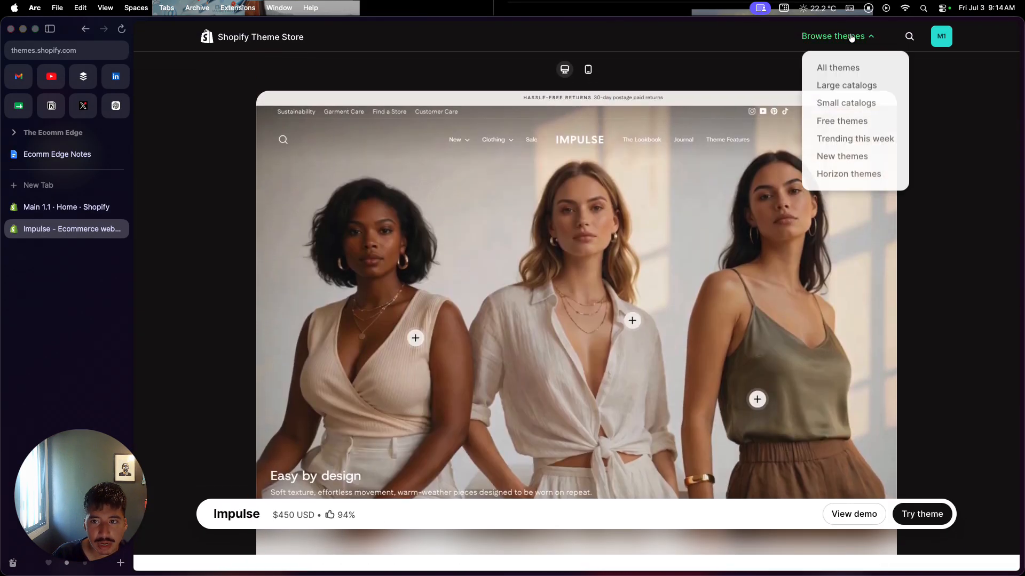
pyautogui.click(836, 68)
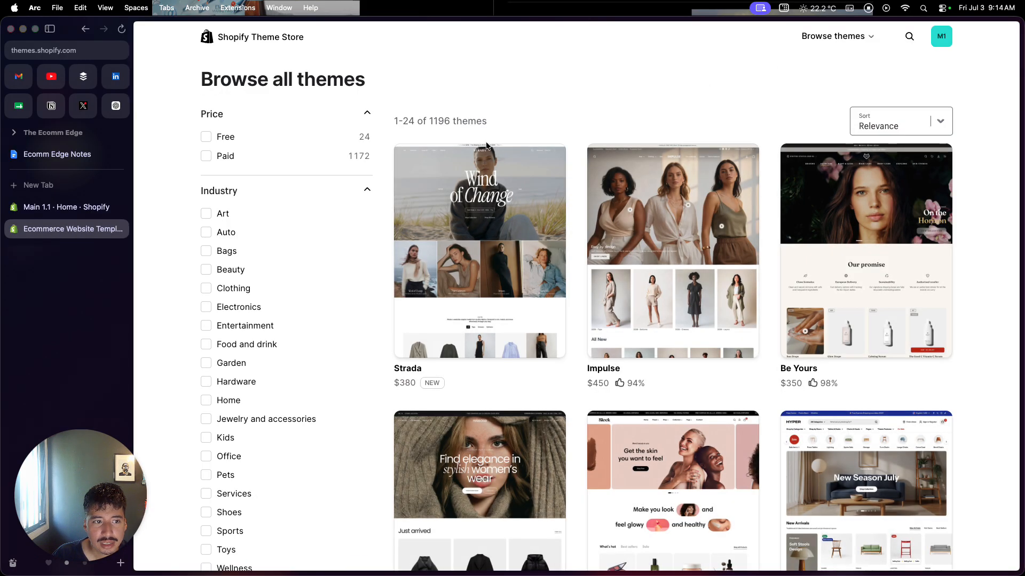
pyautogui.click(206, 136)
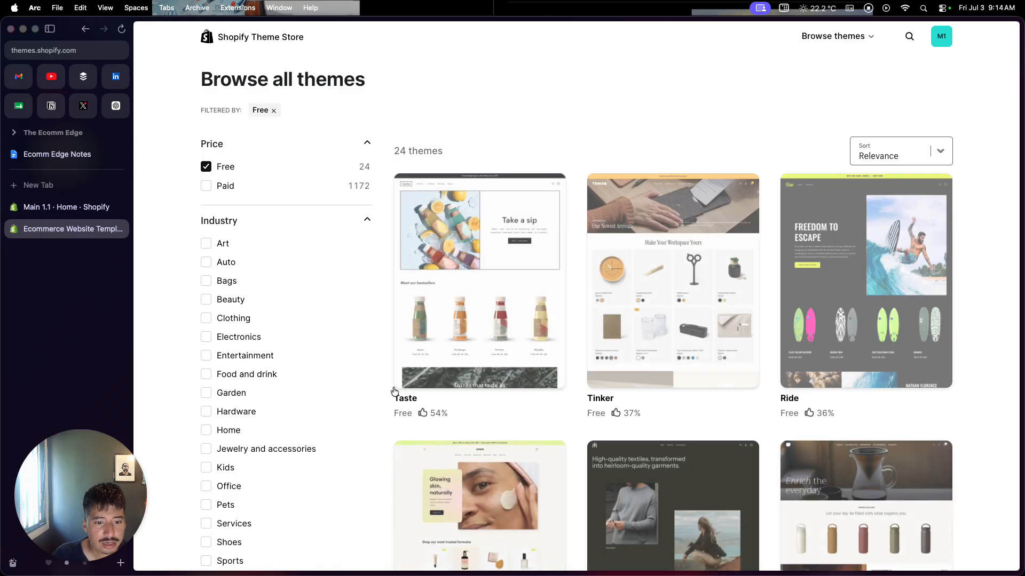
pyautogui.scroll(-7, 427, 470)
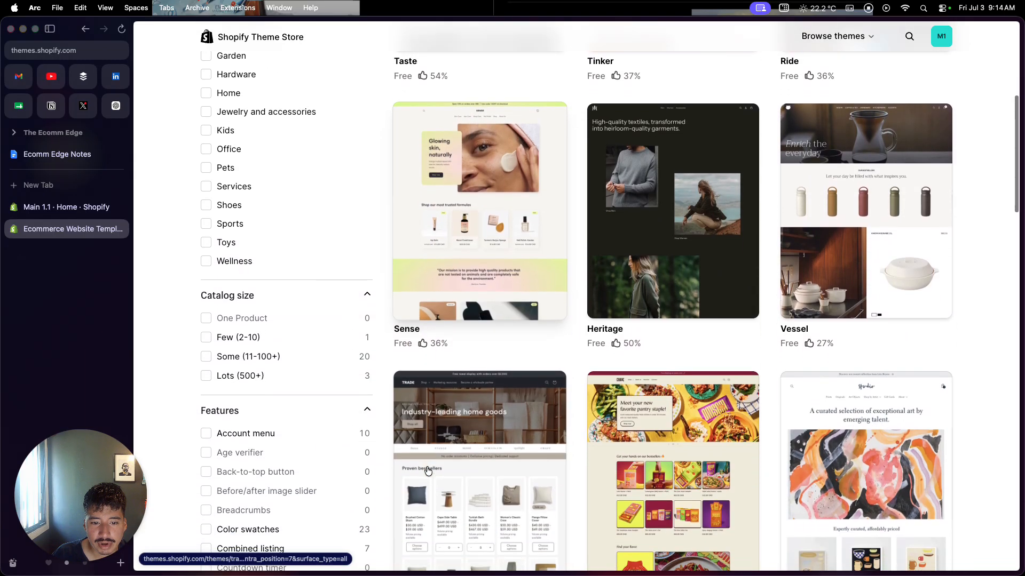
pyautogui.scroll(-4, 427, 470)
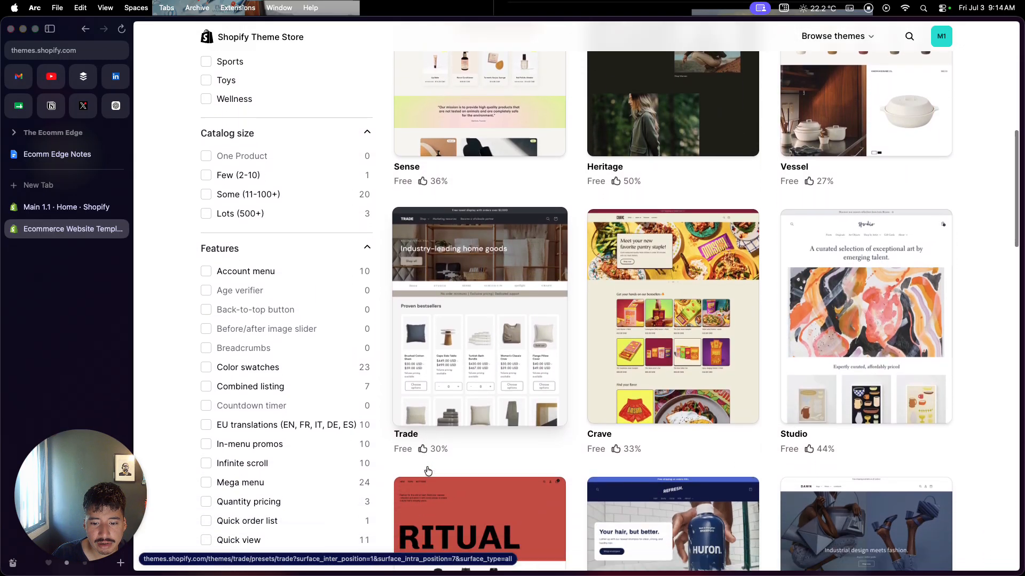
pyautogui.scroll(-6, 427, 471)
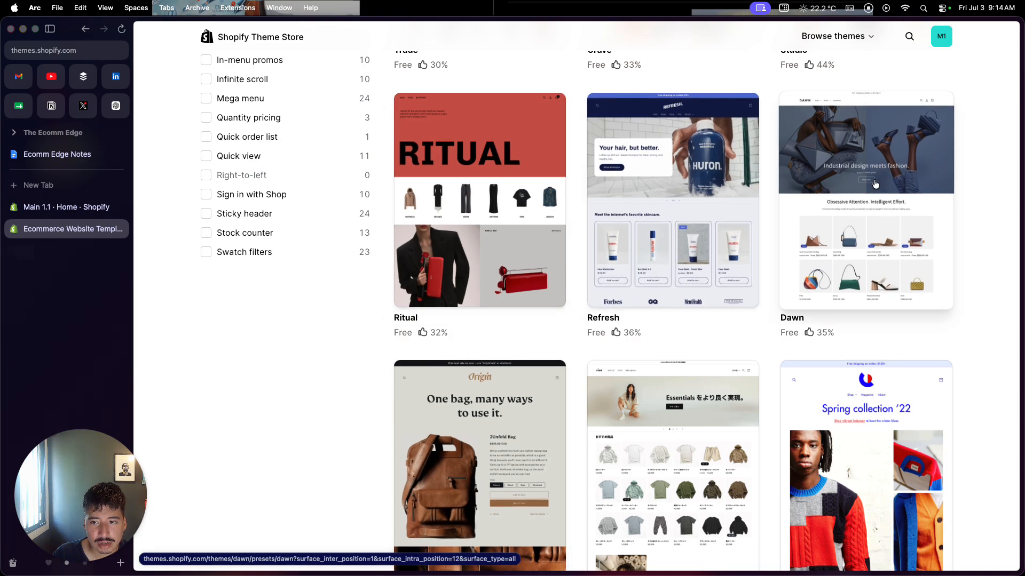
# Open the Dawn theme's listing, add the theme to the store to try it, and close the old admin tab.
pyautogui.click(857, 217)
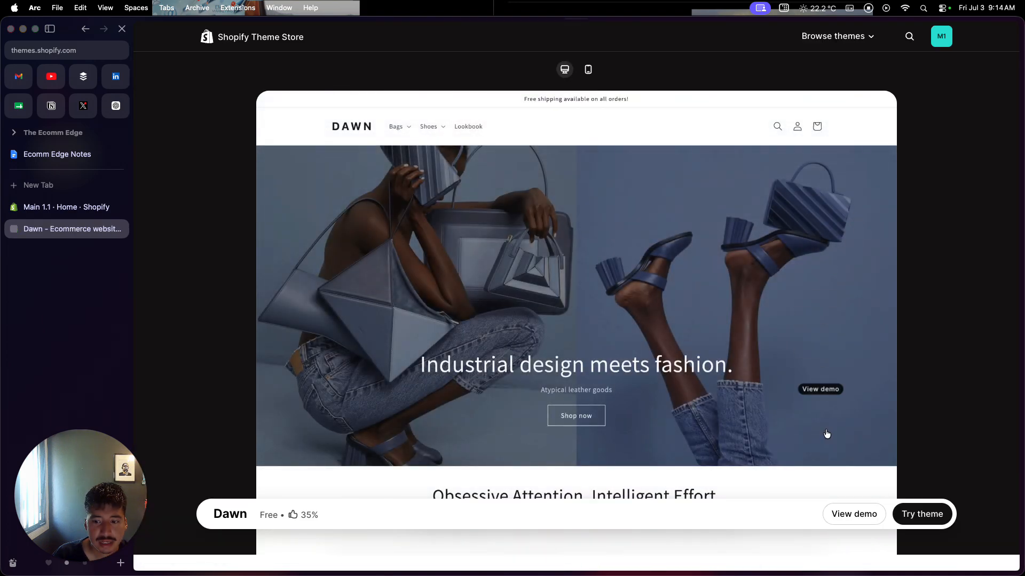
pyautogui.click(917, 515)
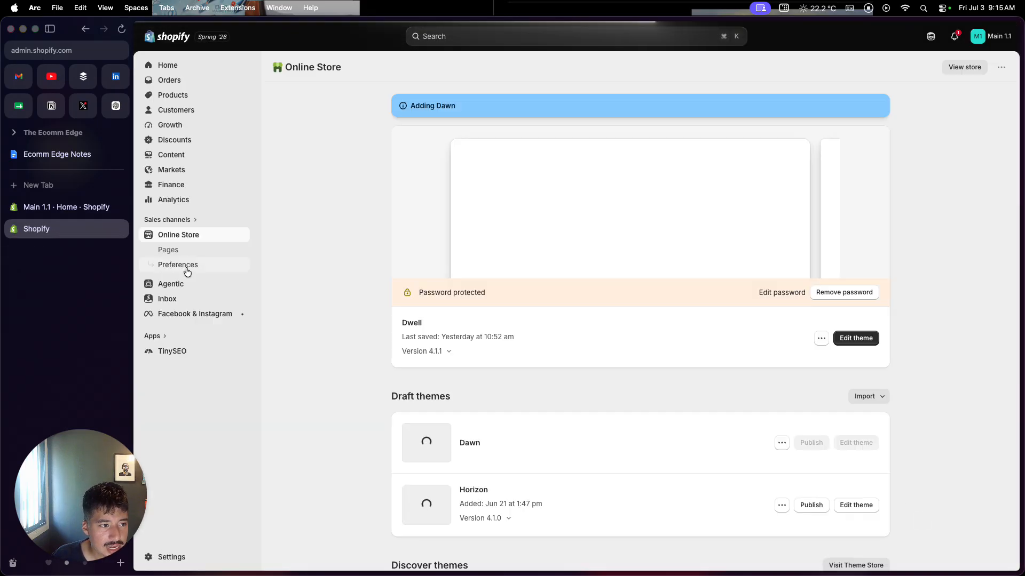
pyautogui.click(120, 207)
# Find the newly added Dawn theme among the draft themes and open it in the theme editor.
pyautogui.scroll(-5, 316, 338)
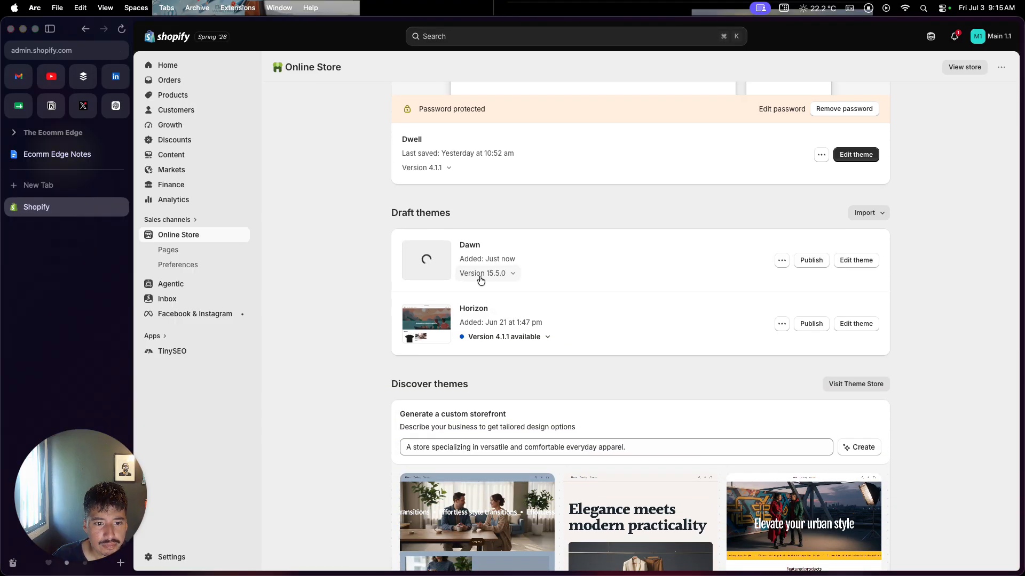
pyautogui.scroll(2, 512, 284)
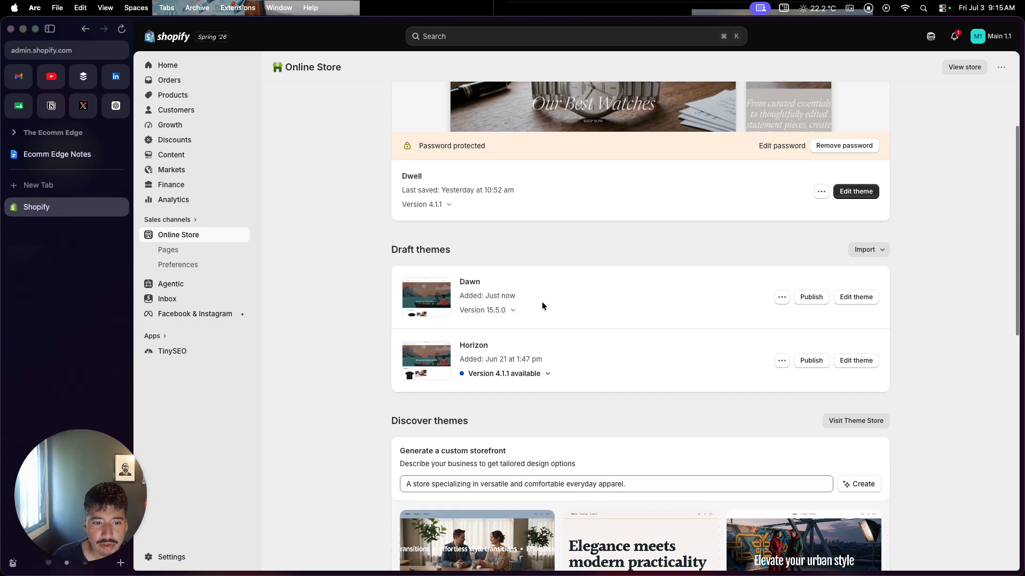
pyautogui.scroll(2, 543, 303)
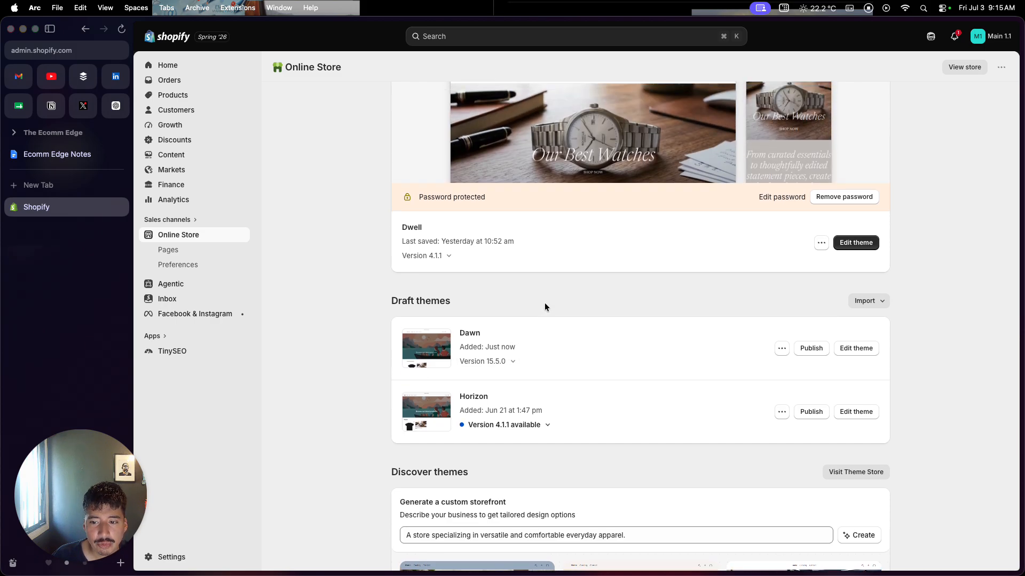
pyautogui.click(857, 351)
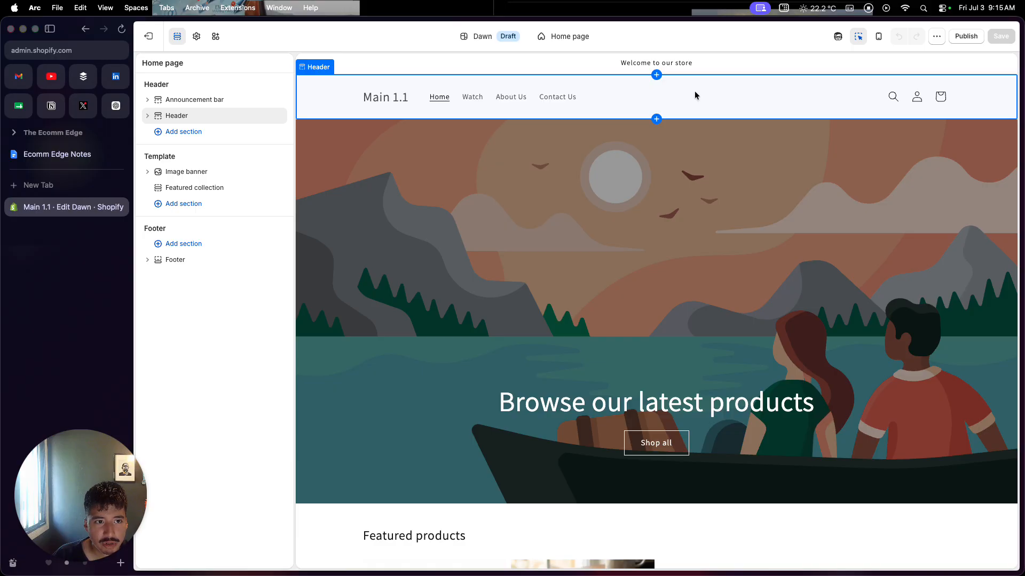
# Review the home page image banner's settings and set its Image 1 to PNG_image_7_copy_2.
pyautogui.click(685, 146)
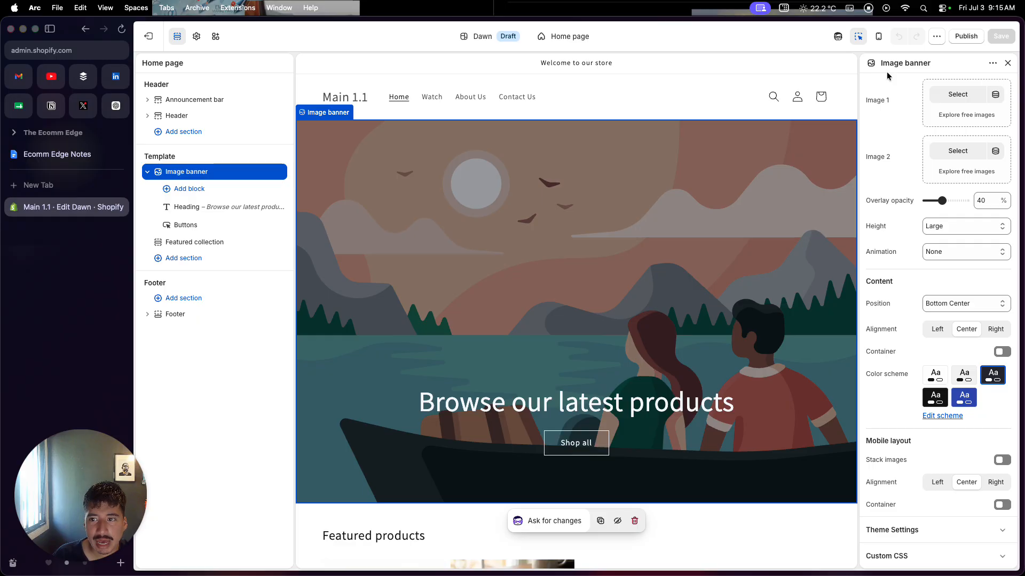
pyautogui.scroll(-1, 886, 182)
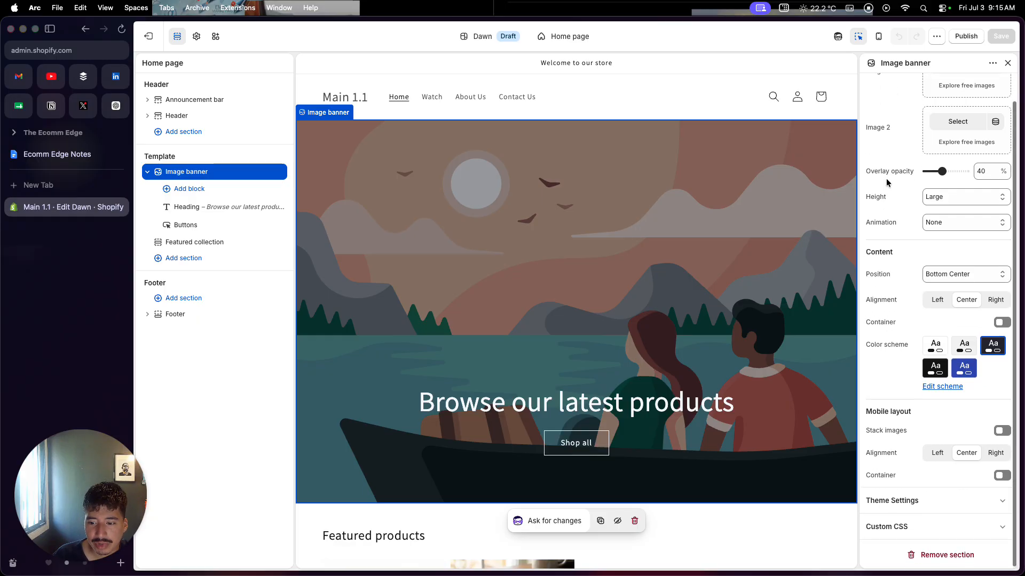
pyautogui.scroll(1, 886, 182)
pyautogui.scroll(1, 887, 183)
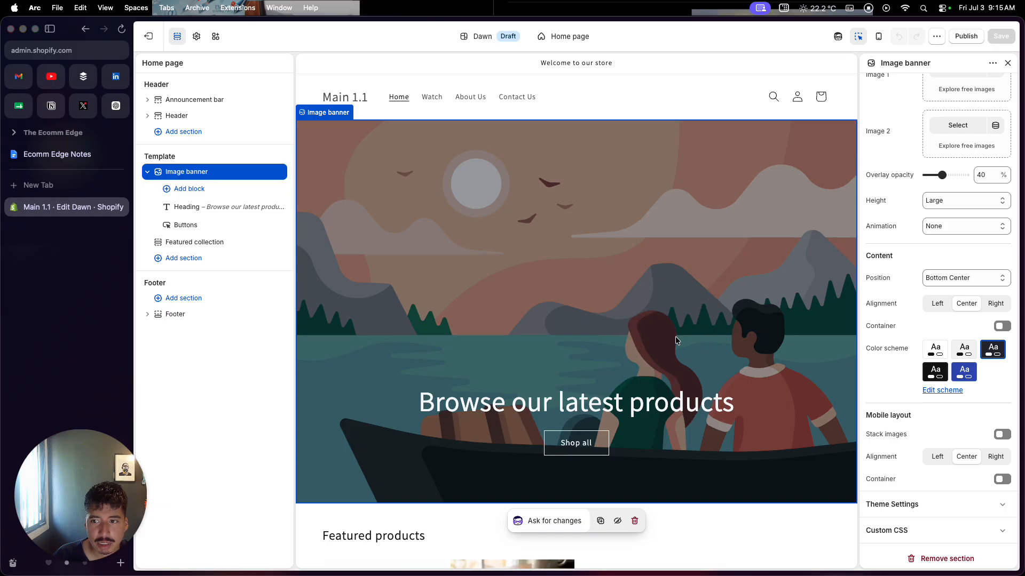
pyautogui.scroll(3, 902, 252)
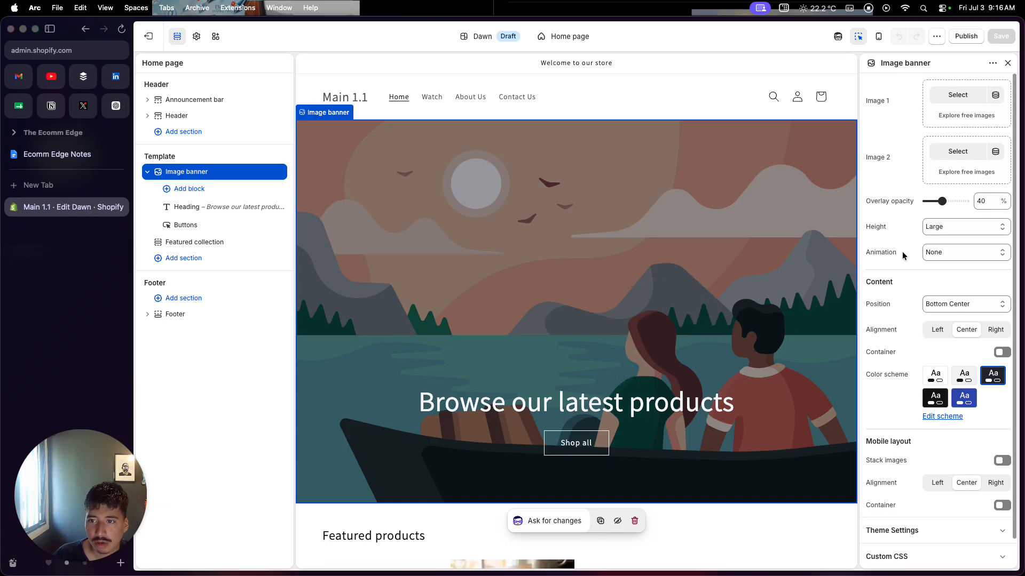
pyautogui.click(945, 99)
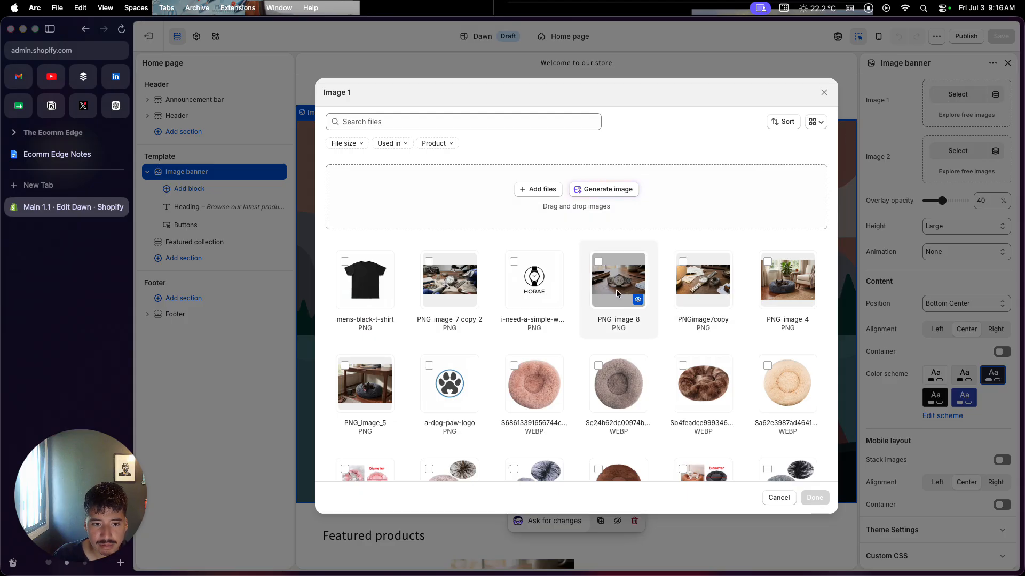
pyautogui.click(449, 282)
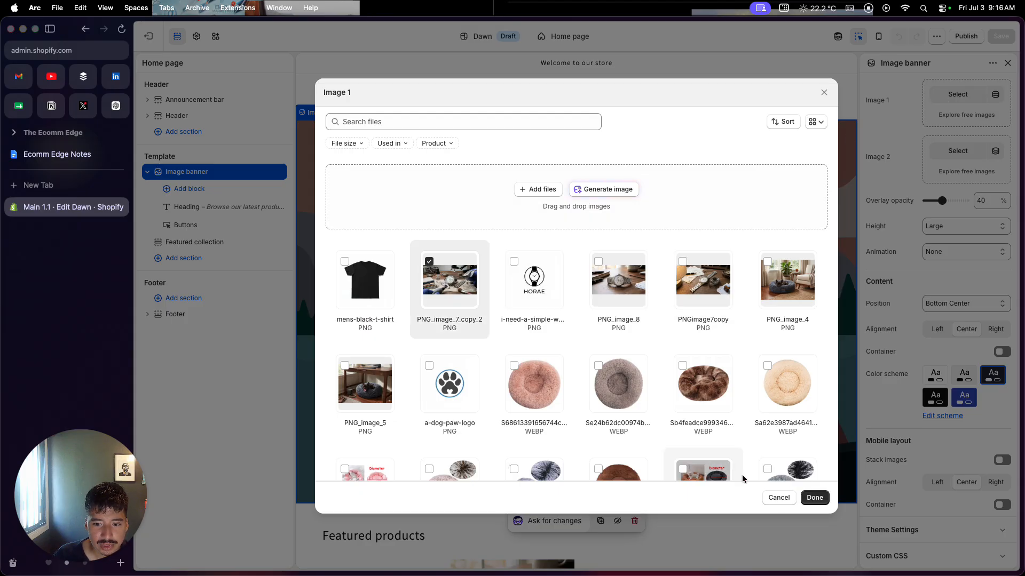
pyautogui.click(813, 497)
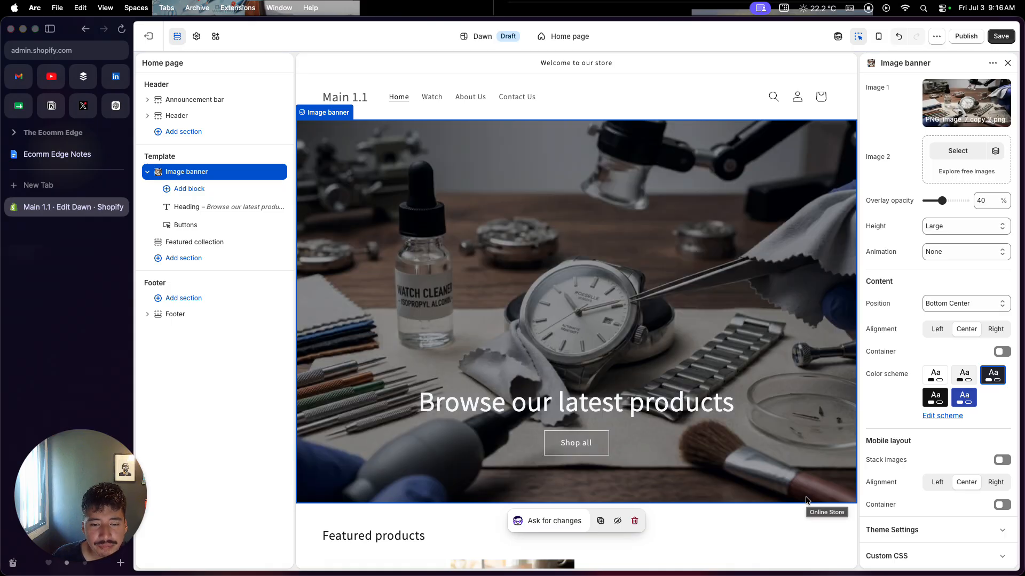
# Change the image banner's heading text to "Timeless Watches".
pyautogui.click(651, 408)
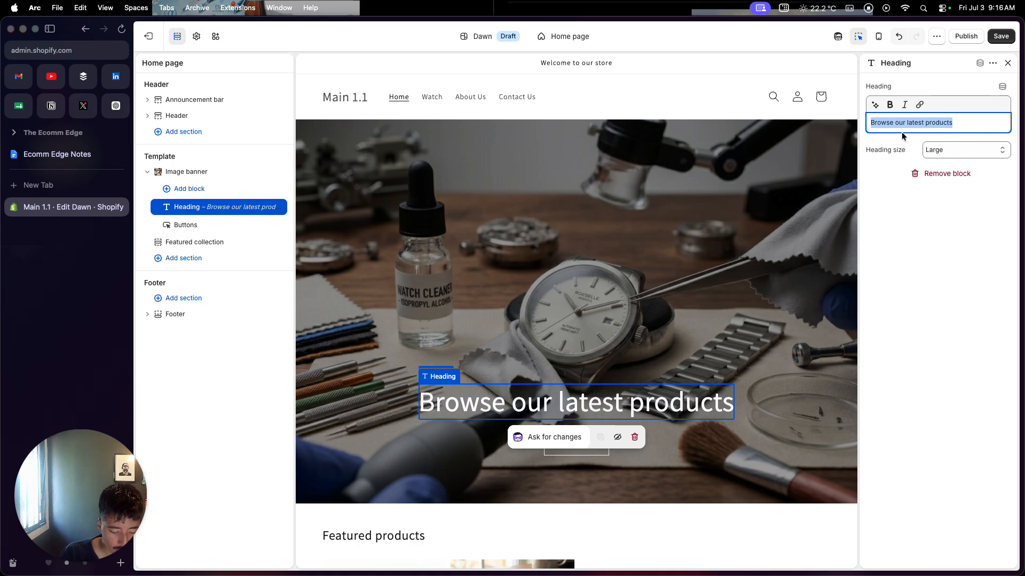
pyautogui.write('Timeless')
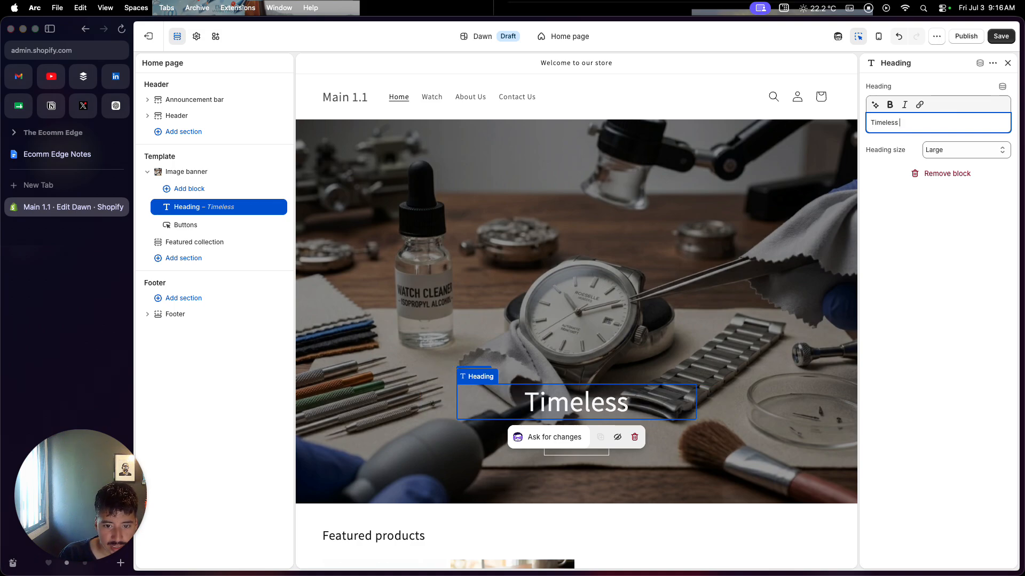
pyautogui.write(' Watches')
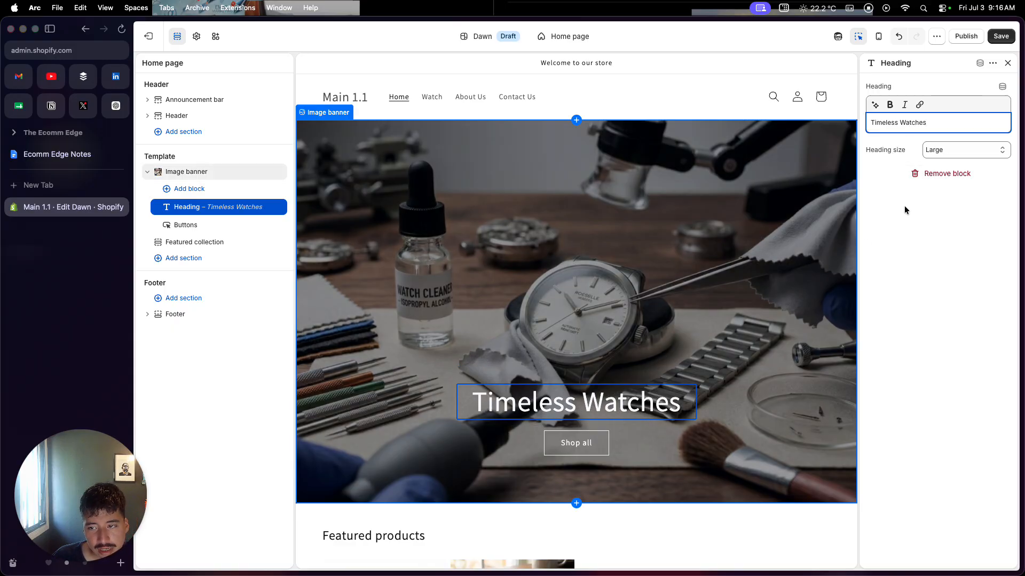
pyautogui.click(908, 241)
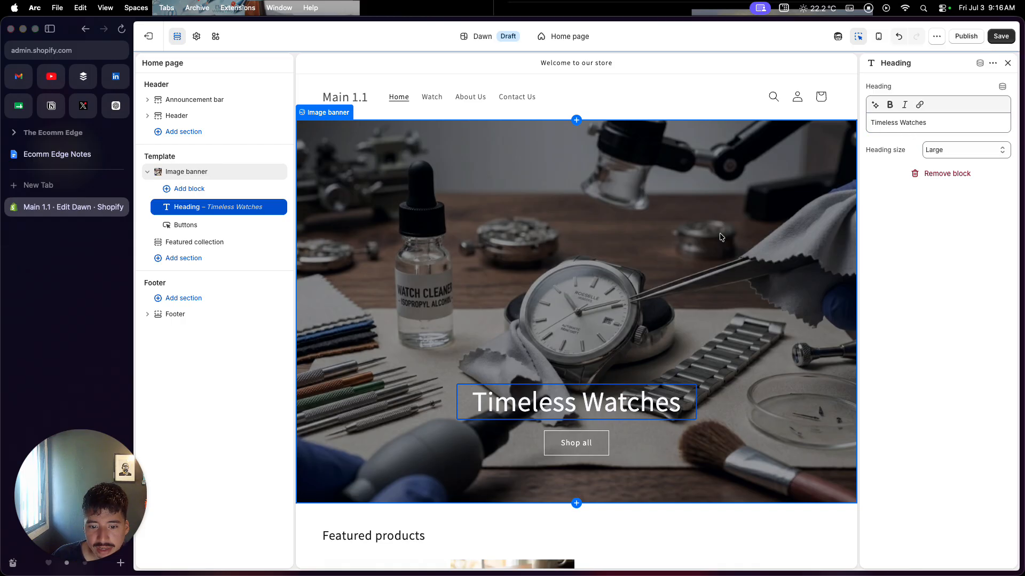
# Link the image banner's "Shop all" button to the Men's Stainless Steel Watch product.
pyautogui.click(604, 444)
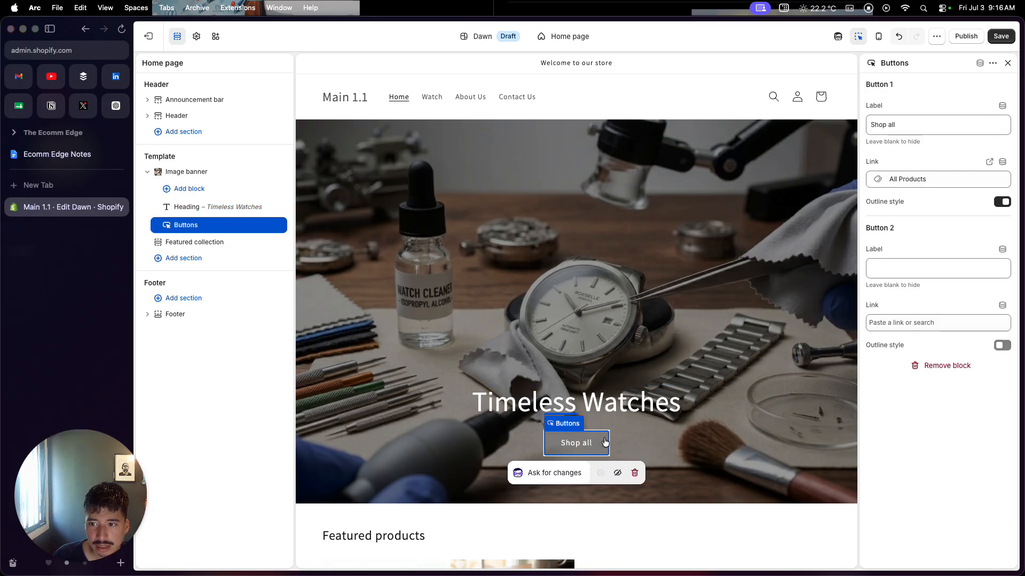
pyautogui.click(904, 179)
pyautogui.click(926, 79)
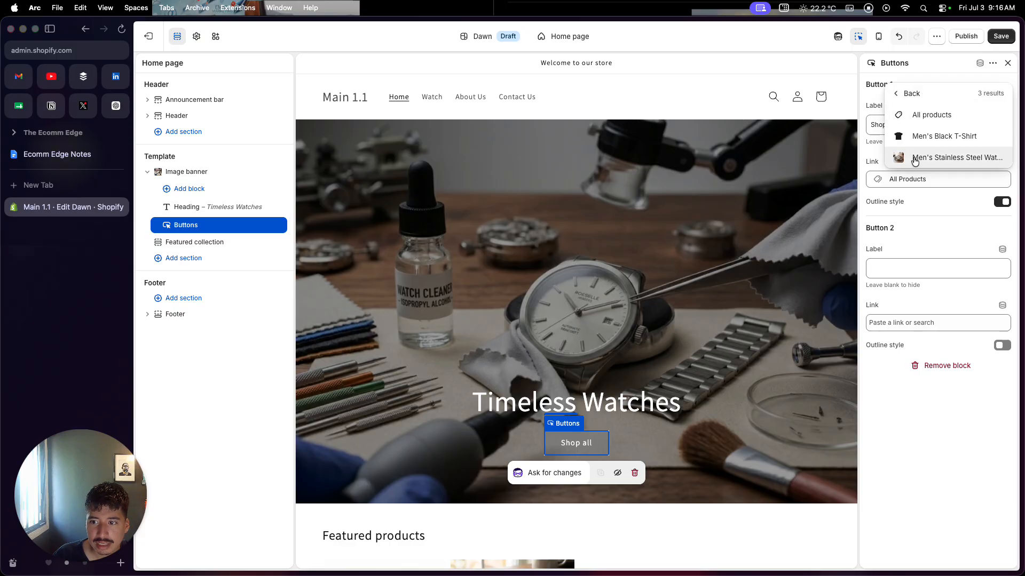
pyautogui.click(915, 159)
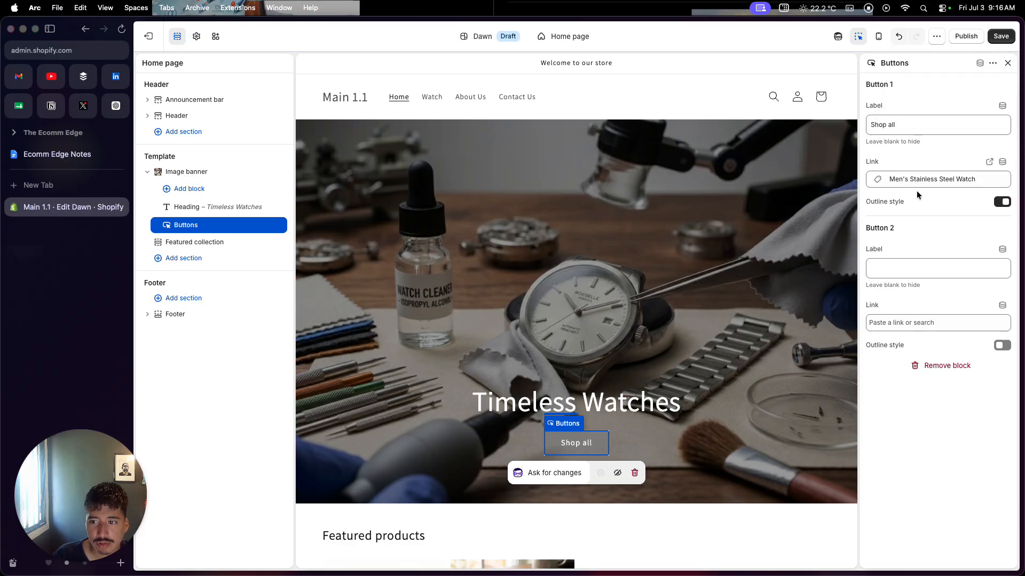
# Look over the home page preview from the banner through the featured products to the footer.
pyautogui.scroll(-6, 789, 354)
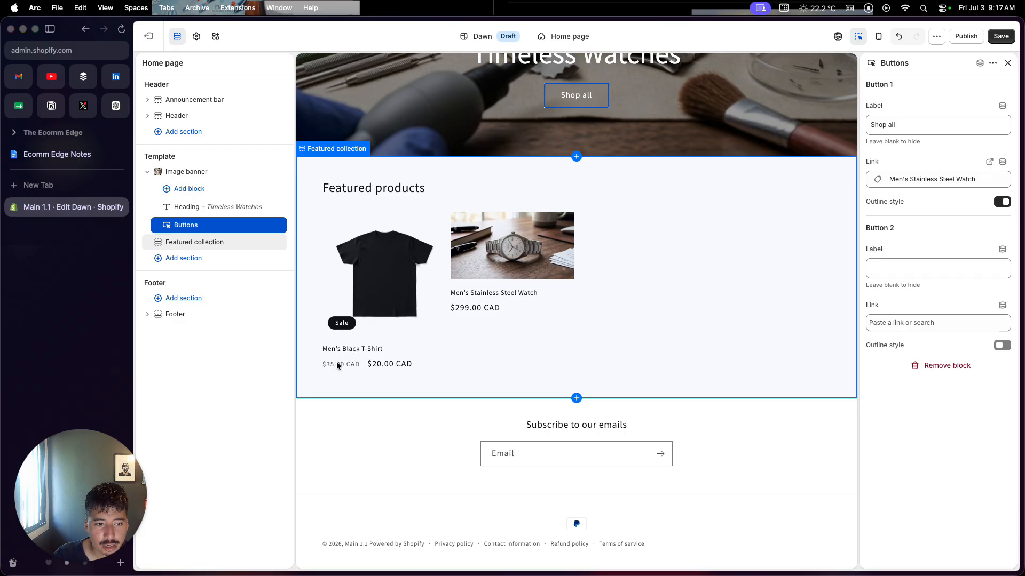
pyautogui.scroll(6, 342, 364)
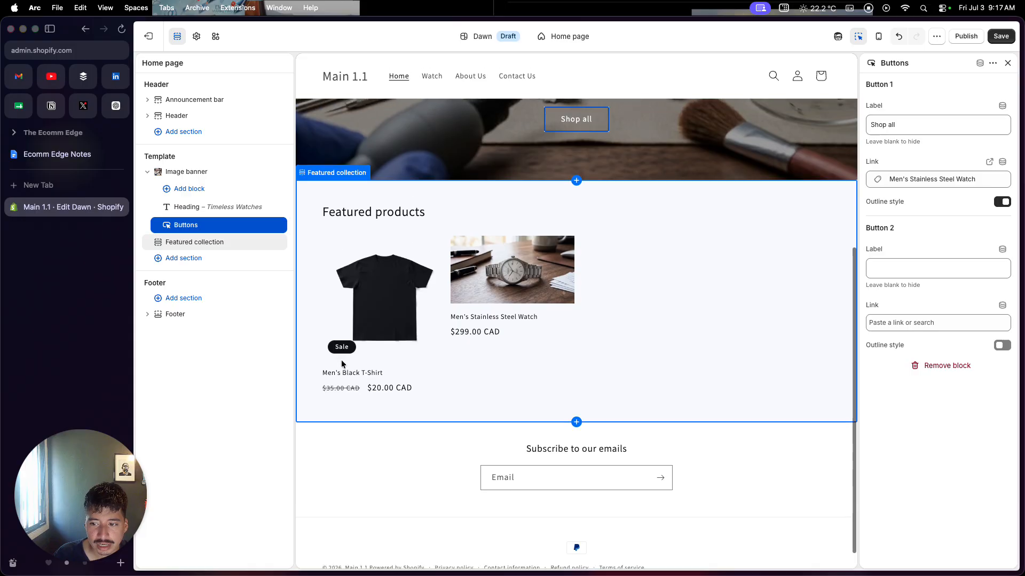
pyautogui.scroll(-6, 341, 364)
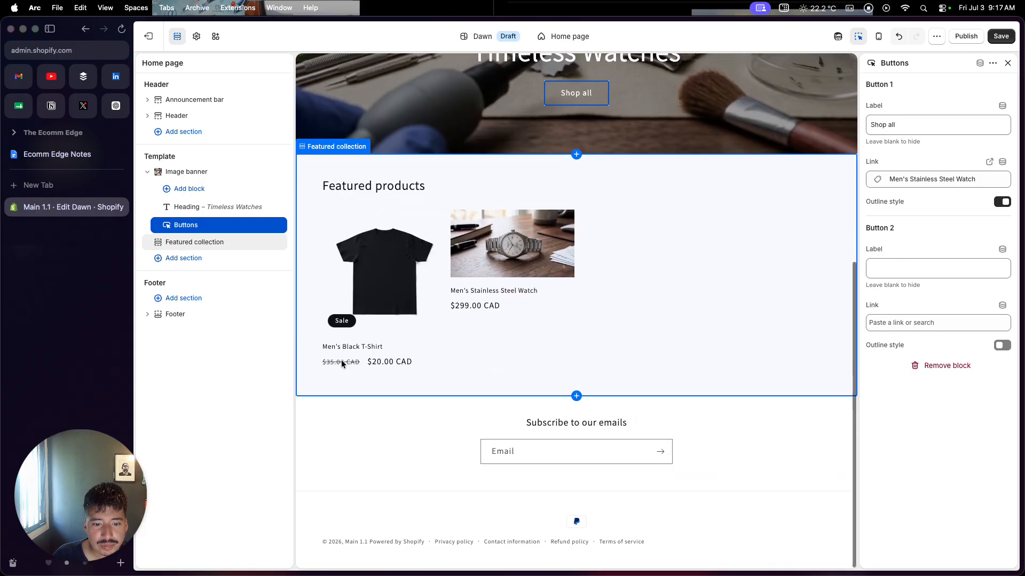
pyautogui.click(350, 446)
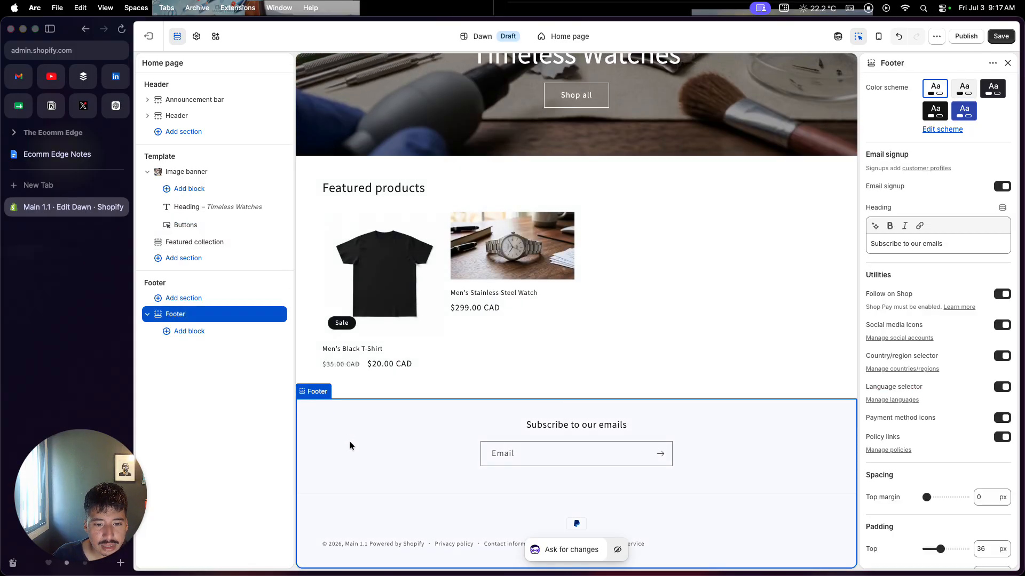
pyautogui.scroll(7, 350, 446)
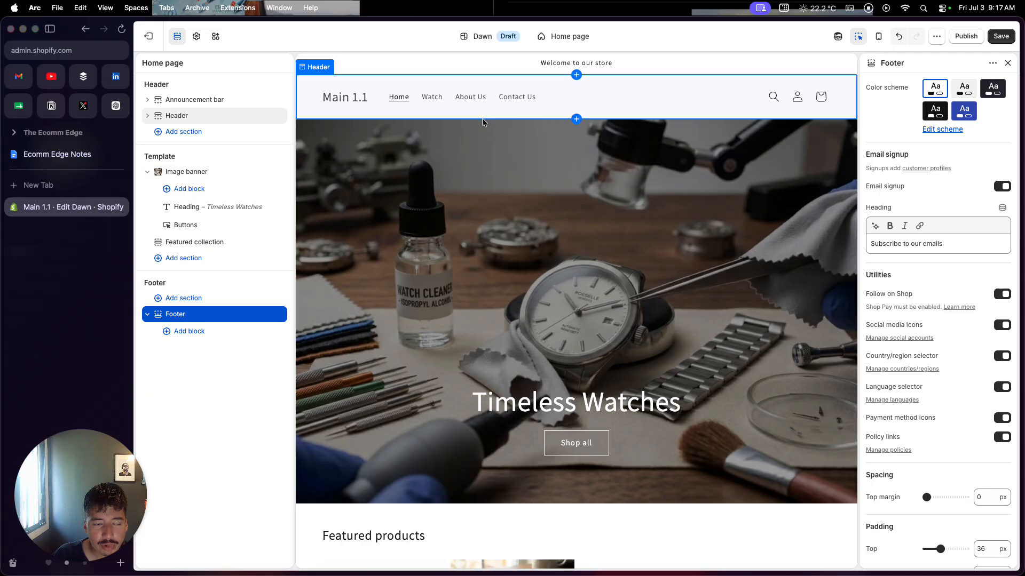
pyautogui.scroll(-7, 493, 332)
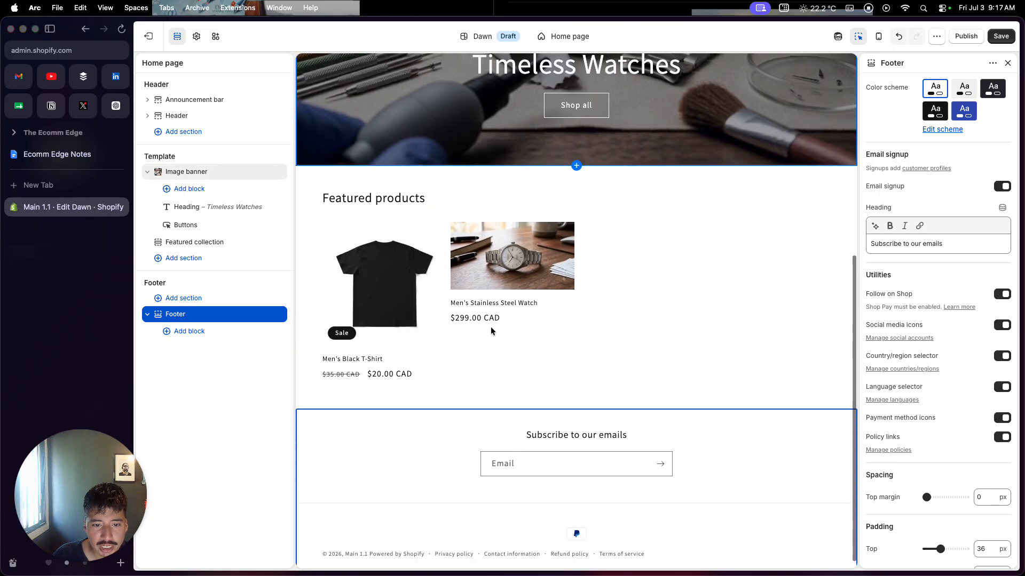
# Open the Men's Stainless Steel Watch from the featured products and look over its product page.
pyautogui.click(503, 277)
pyautogui.click(504, 281)
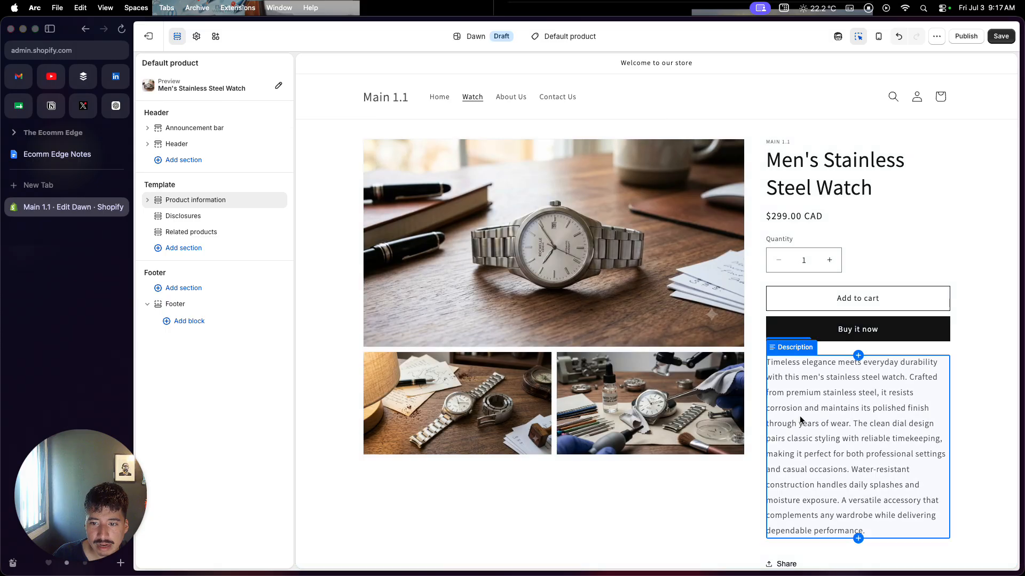
pyautogui.scroll(-2, 801, 420)
pyautogui.scroll(-4, 800, 421)
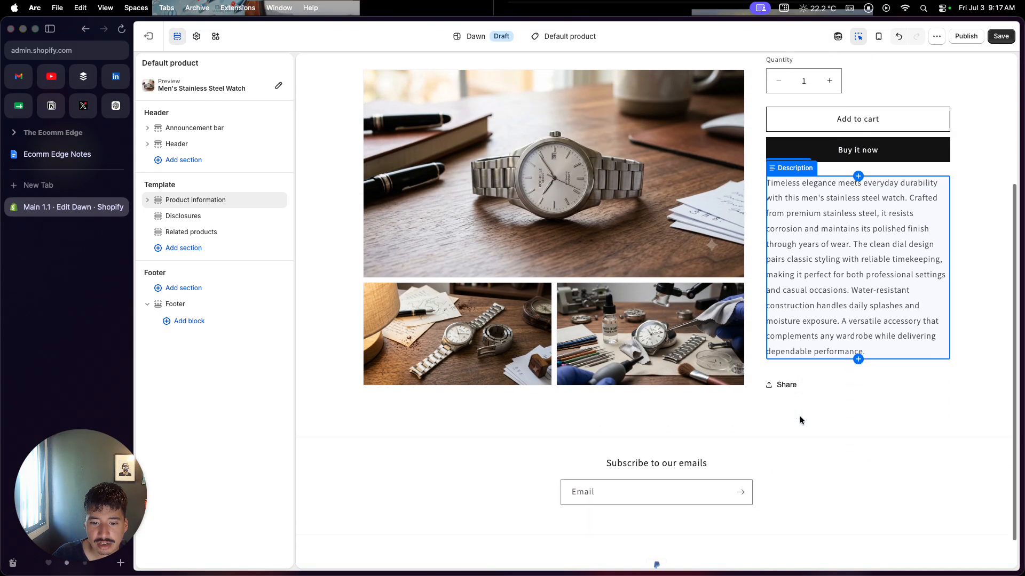
pyautogui.scroll(1, 801, 420)
pyautogui.scroll(5, 800, 419)
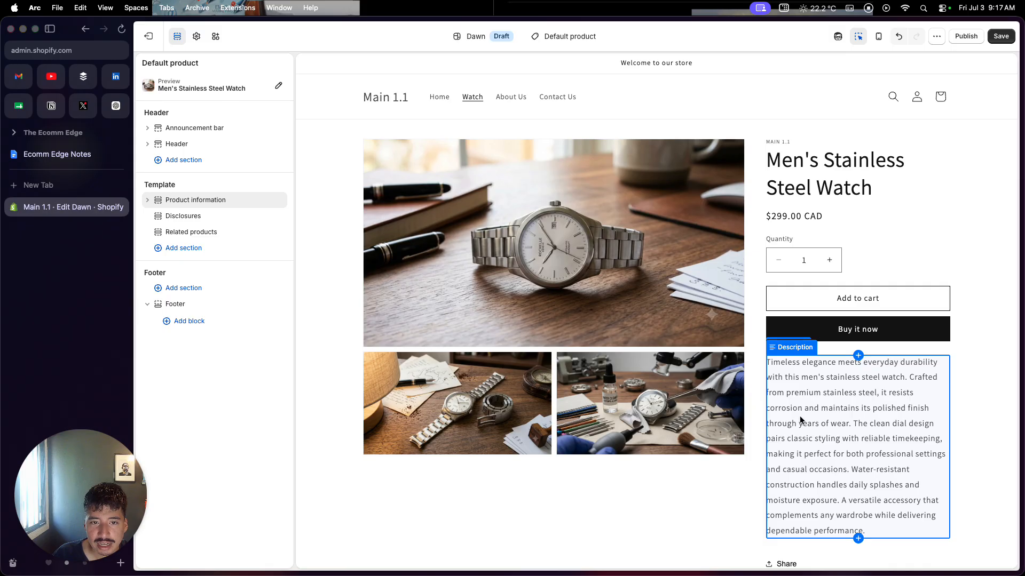
# Examine the theme's color settings, viewing the colors of Scheme 2 and Scheme 3.
pyautogui.click(195, 37)
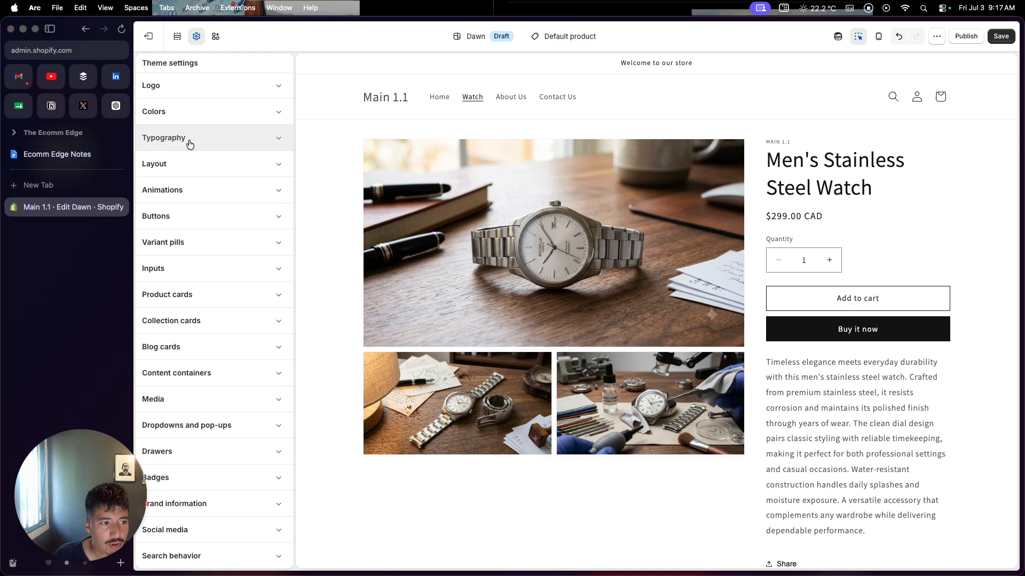
pyautogui.click(223, 109)
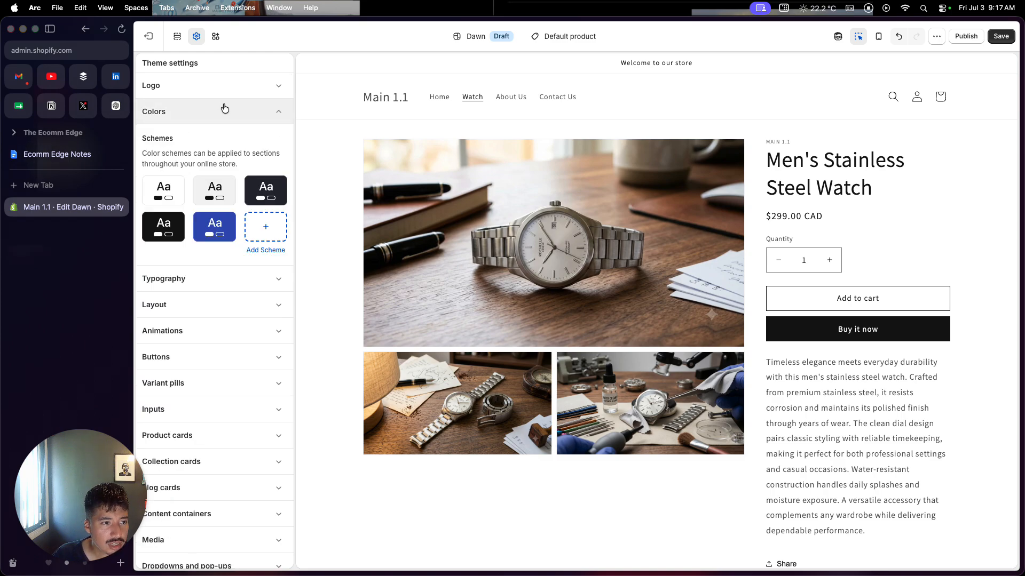
pyautogui.click(219, 186)
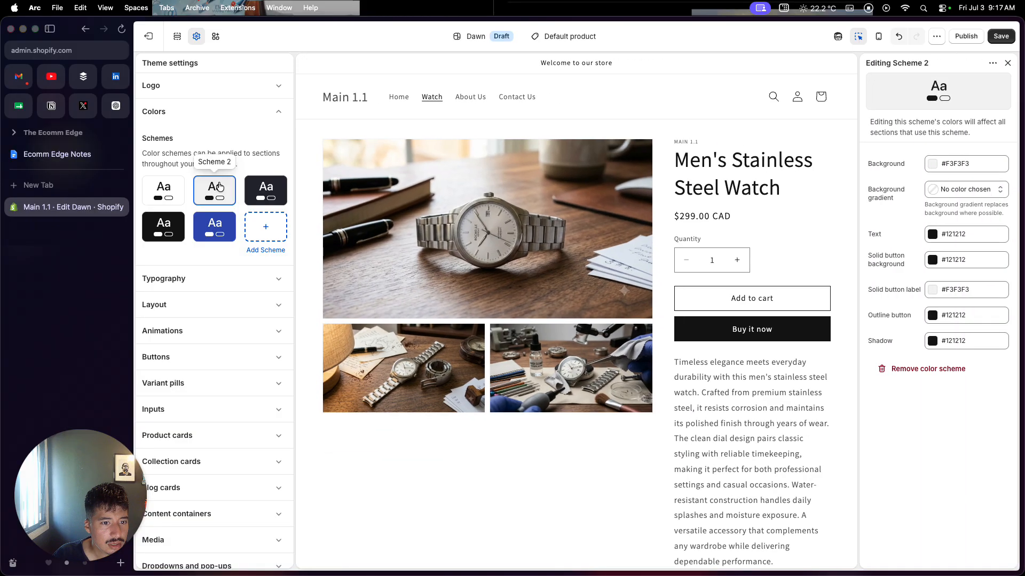
pyautogui.click(266, 190)
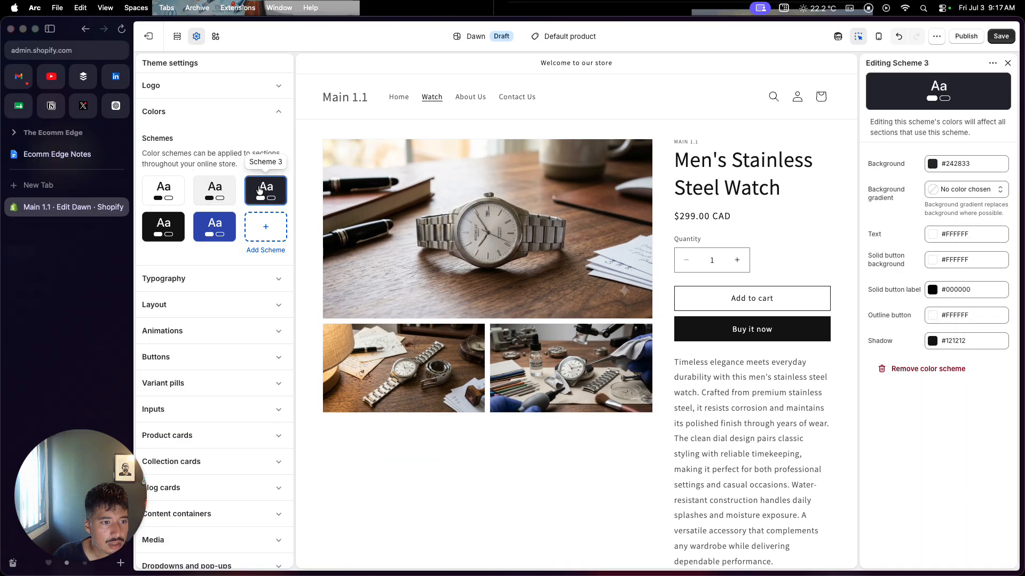
pyautogui.click(217, 193)
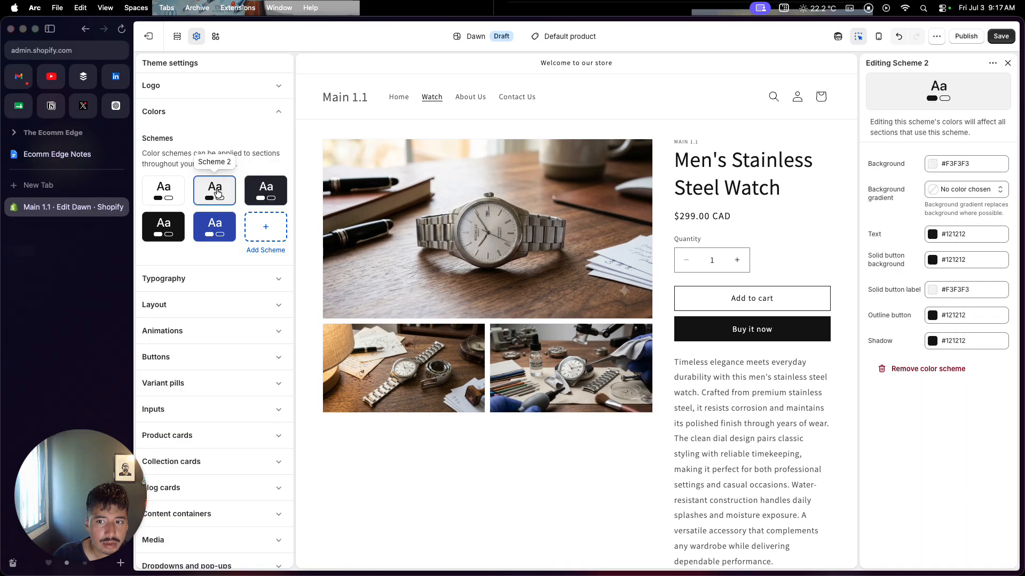
pyautogui.click(302, 138)
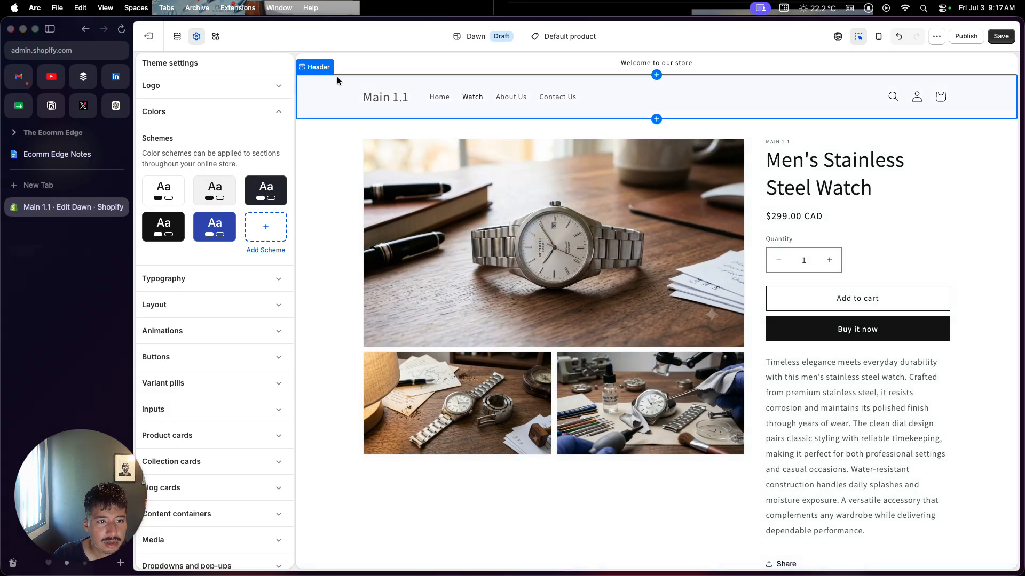
# Save the changes to the Dawn theme and exit the theme editor.
pyautogui.click(308, 161)
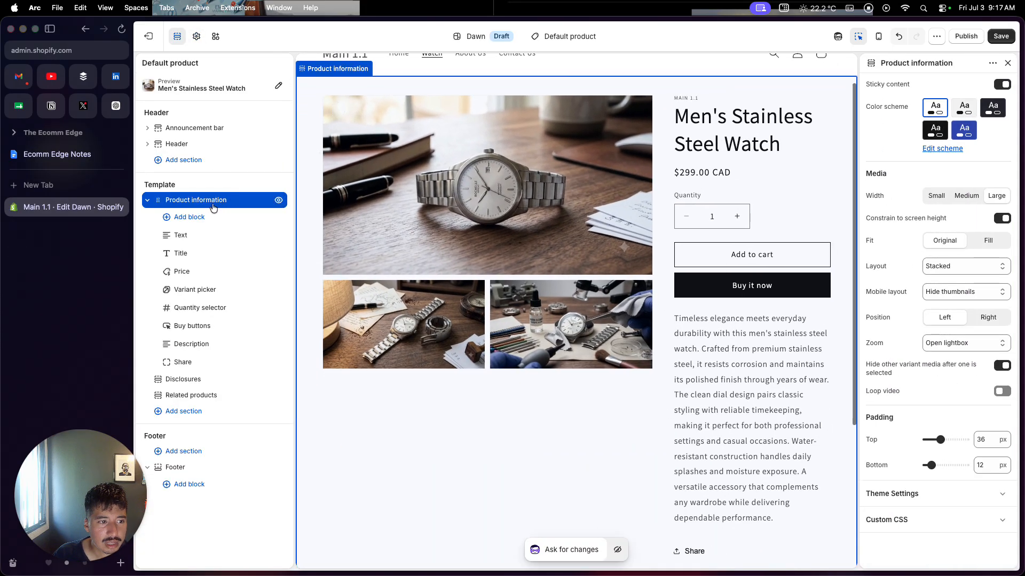
pyautogui.scroll(2, 682, 110)
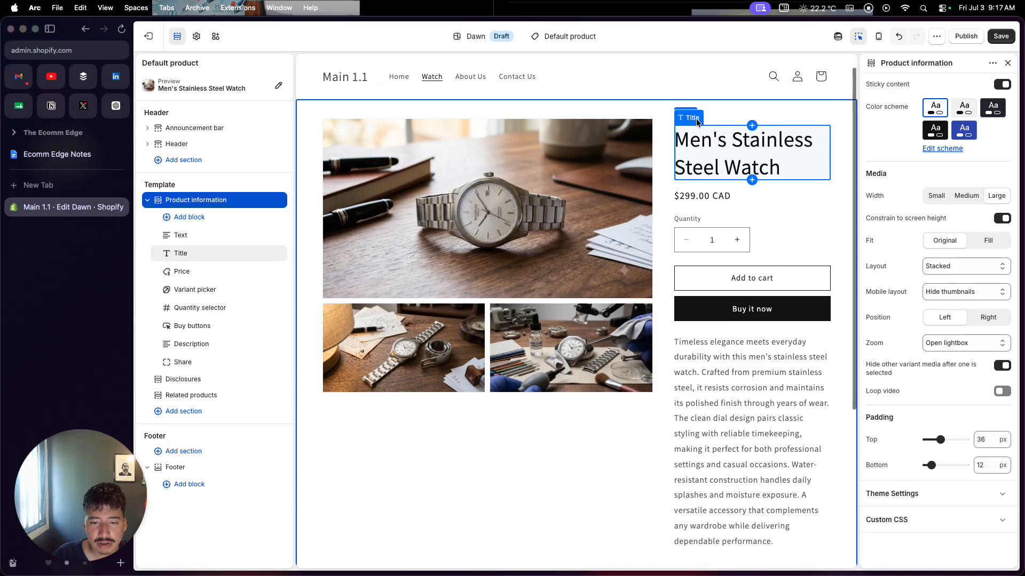
pyautogui.click(1009, 37)
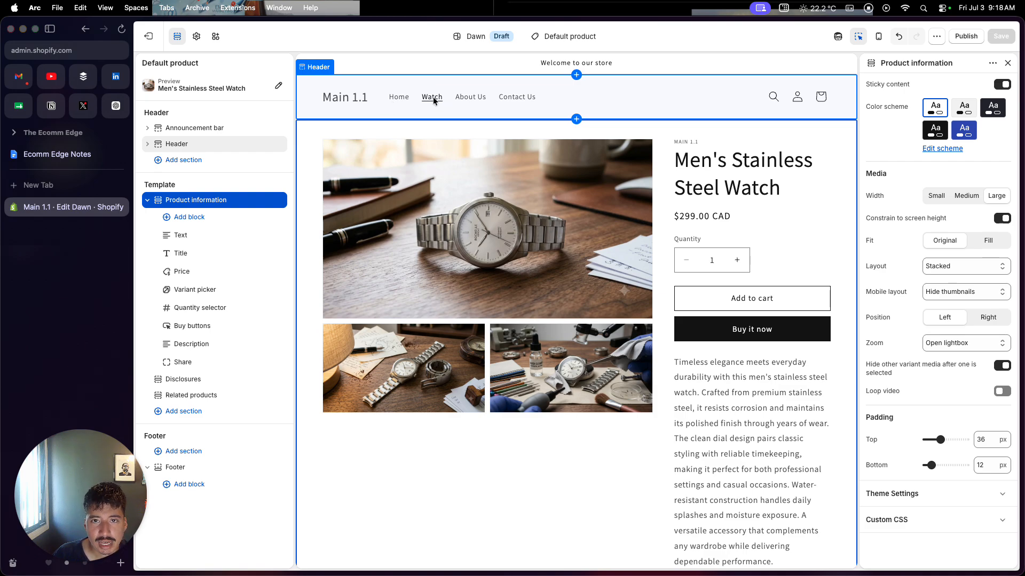
pyautogui.click(150, 38)
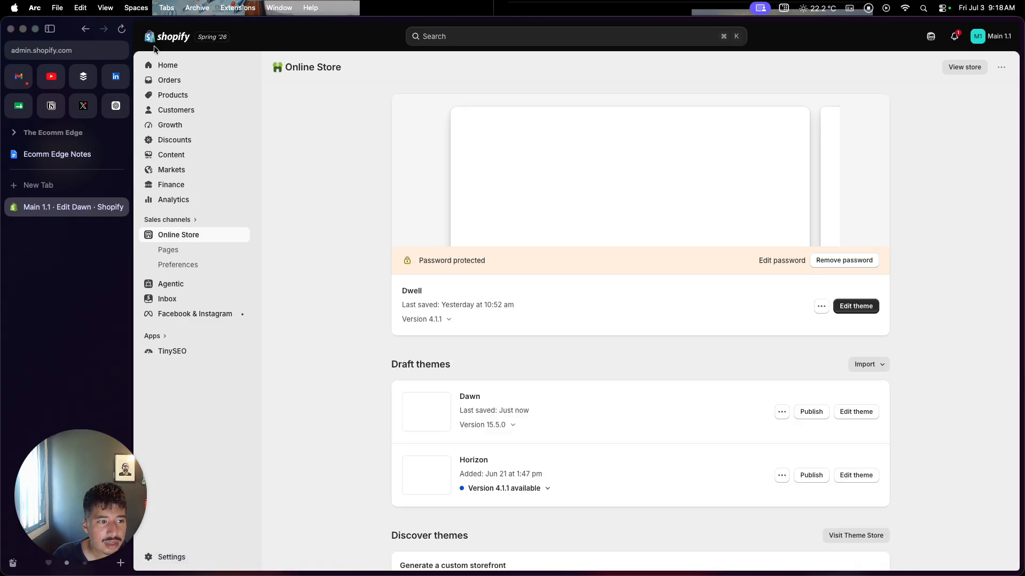
# Start a new online store page titled "about us" and set its visibility to Visible.
pyautogui.click(191, 256)
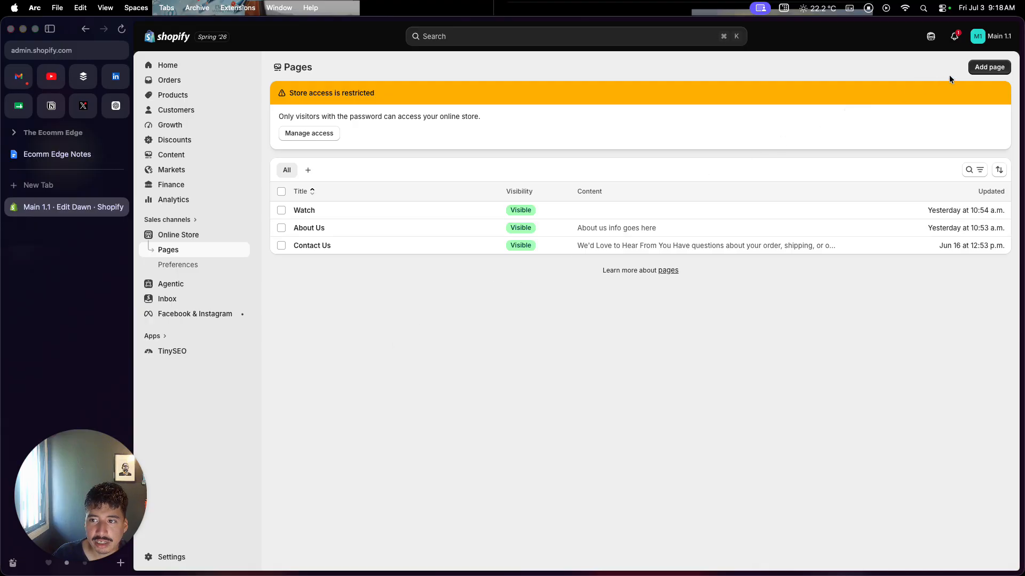
pyautogui.click(988, 70)
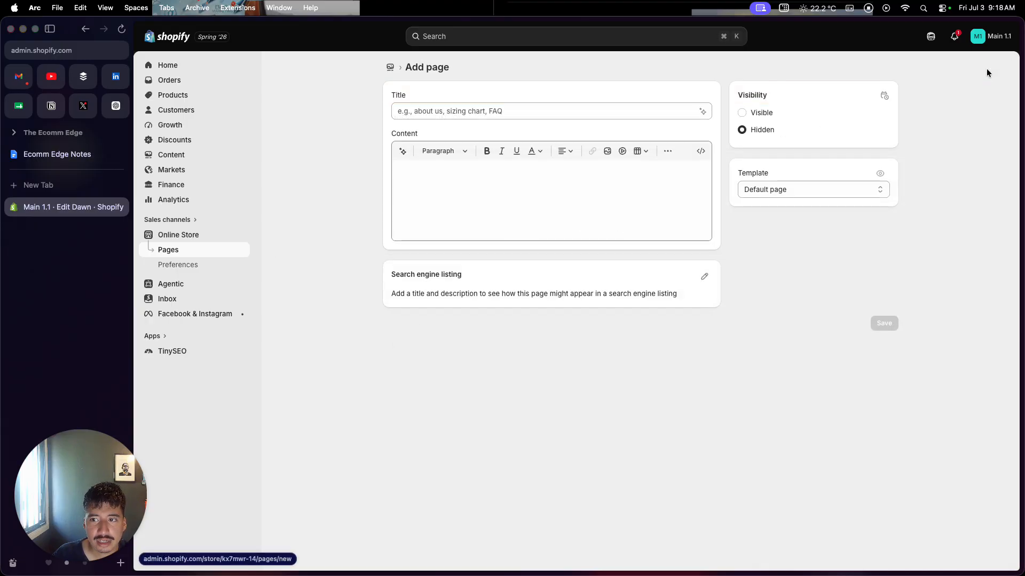
pyautogui.click(609, 108)
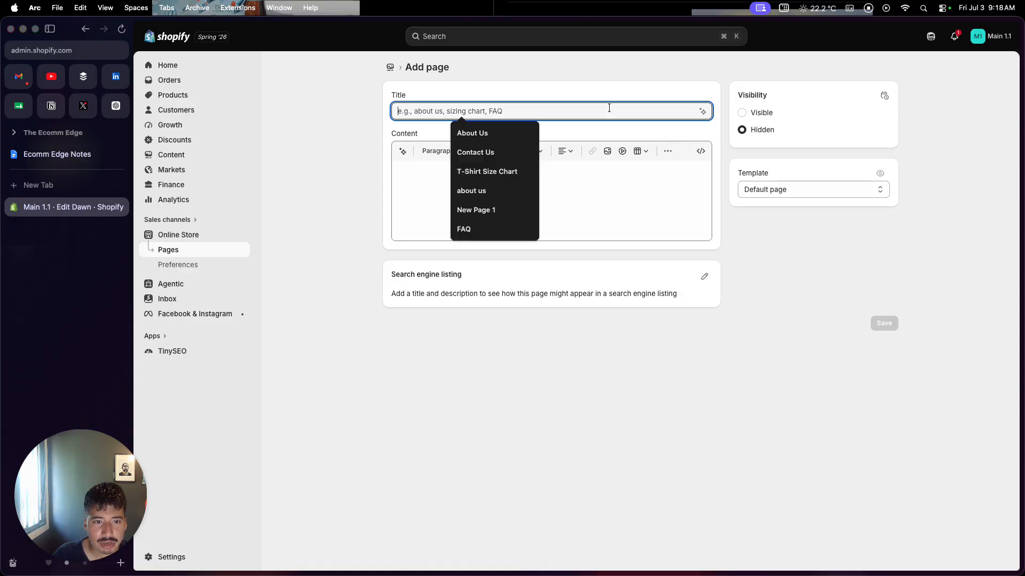
pyautogui.click(493, 187)
pyautogui.click(493, 187)
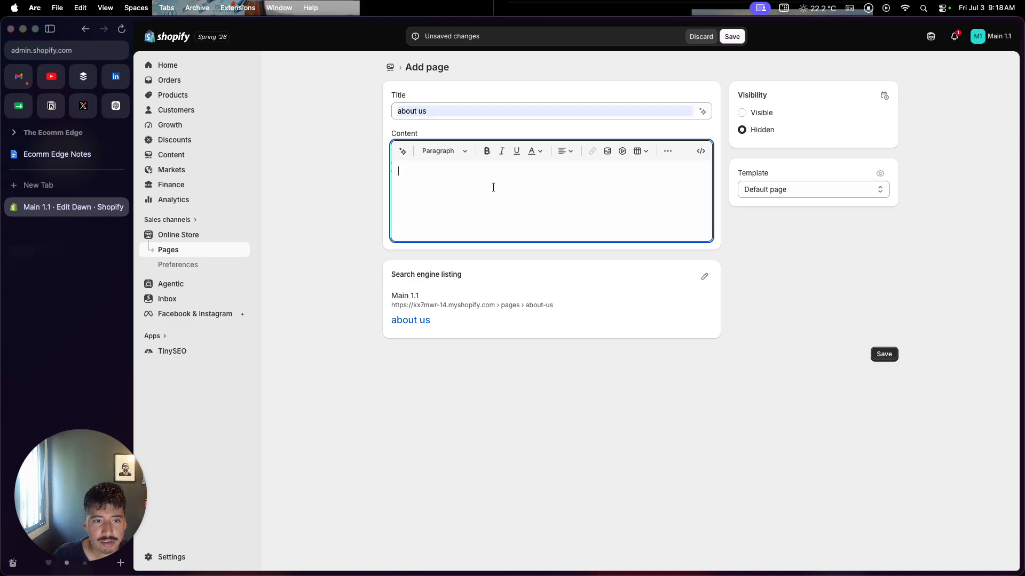
pyautogui.click(743, 113)
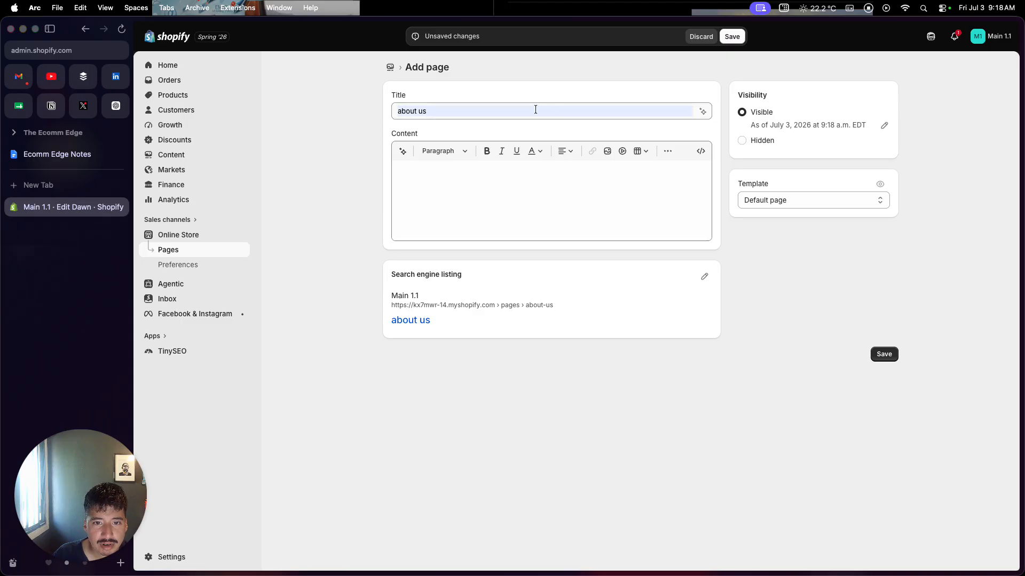
# Change the new page's title to "FAQ" and save the page.
pyautogui.moveTo(535, 110); pyautogui.dragTo(398, 107)
pyautogui.write('FAQ')
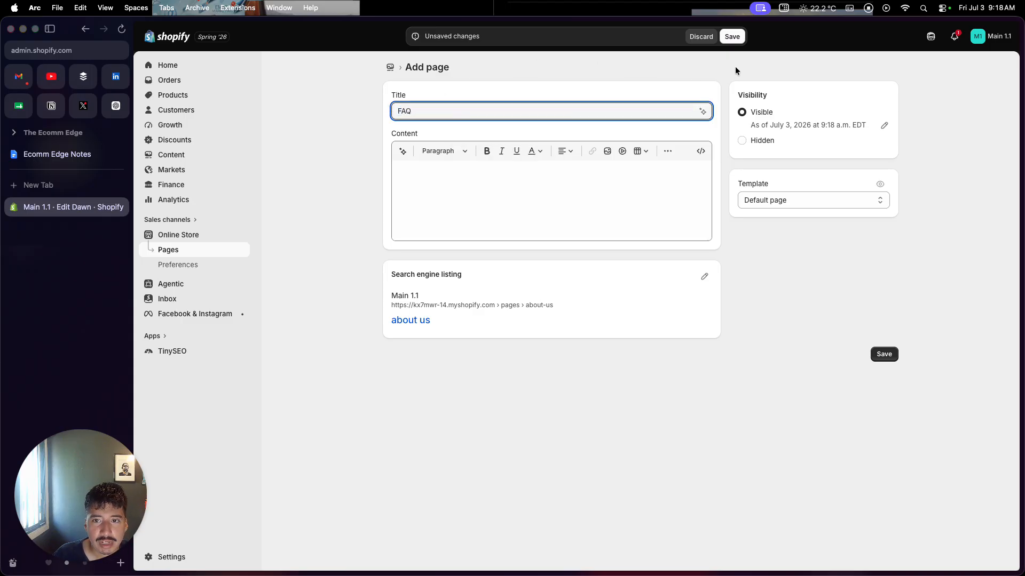
pyautogui.click(736, 39)
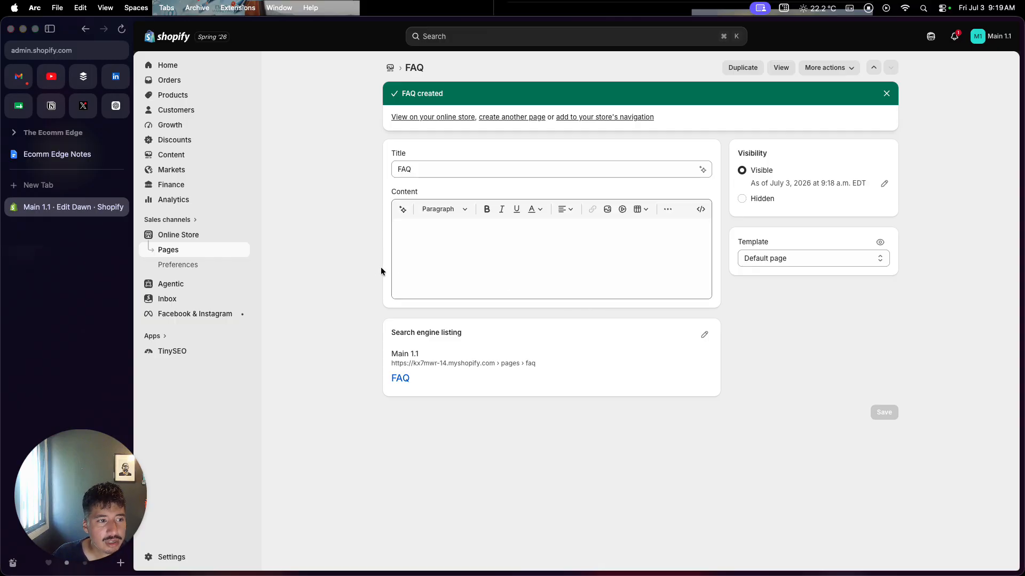
# Add an "FAQ" item linked to the FAQ page to the store's Main menu and save the menu.
pyautogui.click(208, 161)
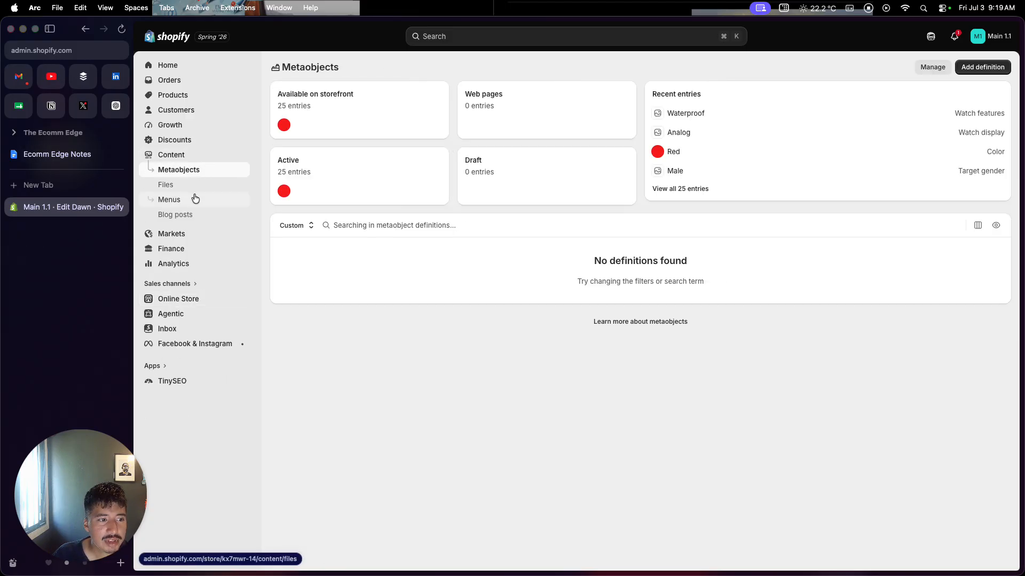
pyautogui.click(187, 202)
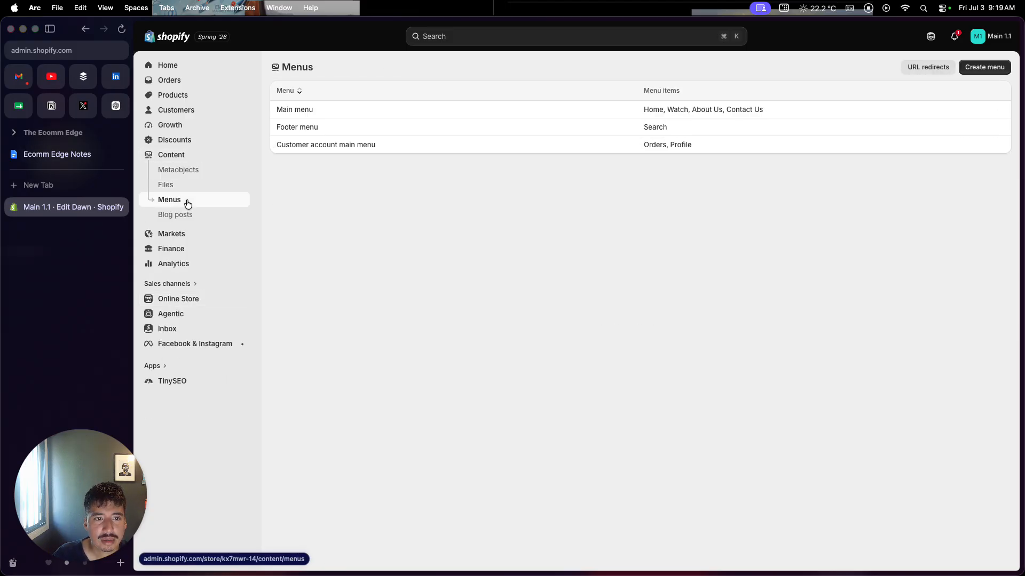
pyautogui.click(286, 110)
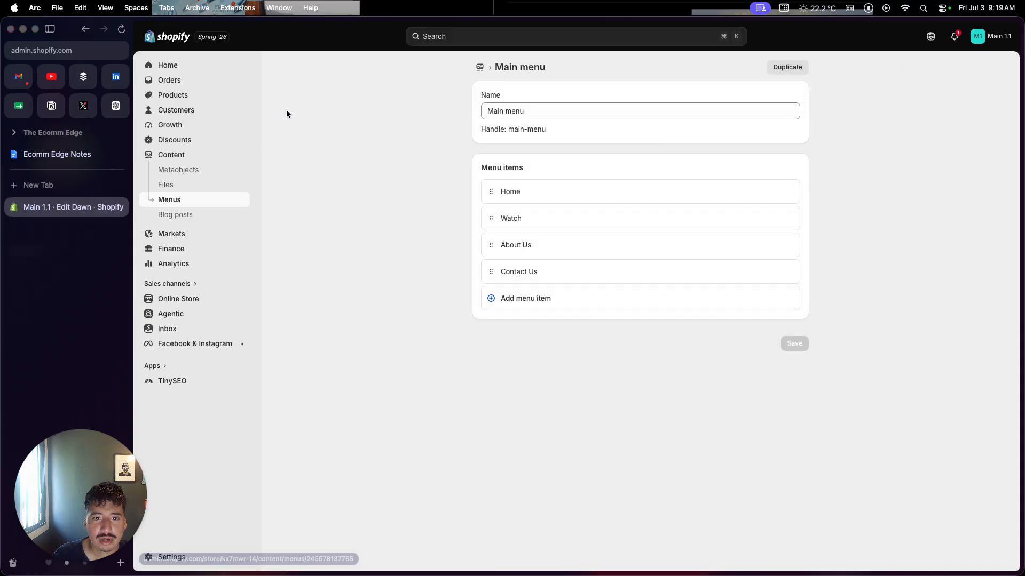
pyautogui.click(508, 309)
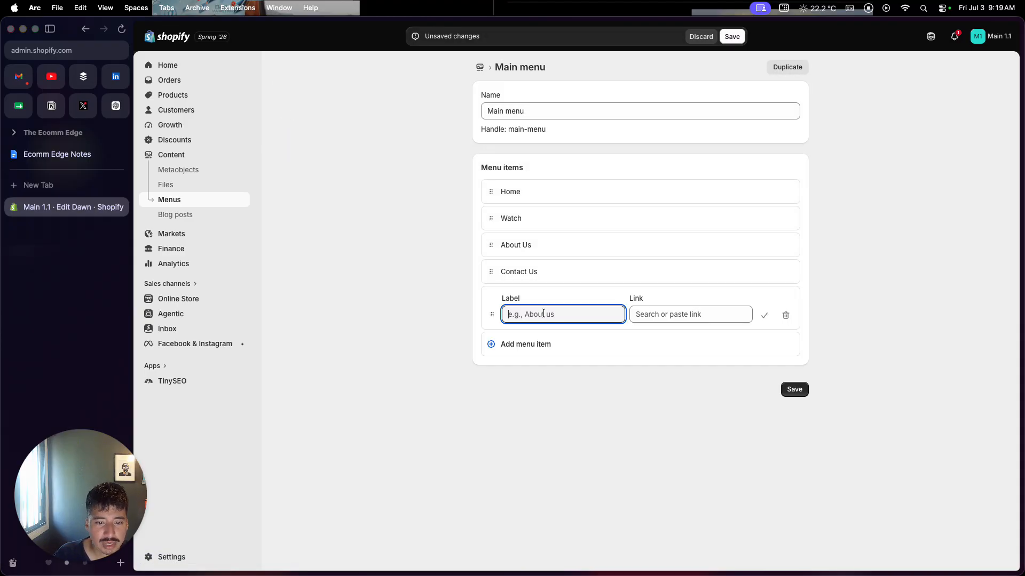
pyautogui.write('FAQ')
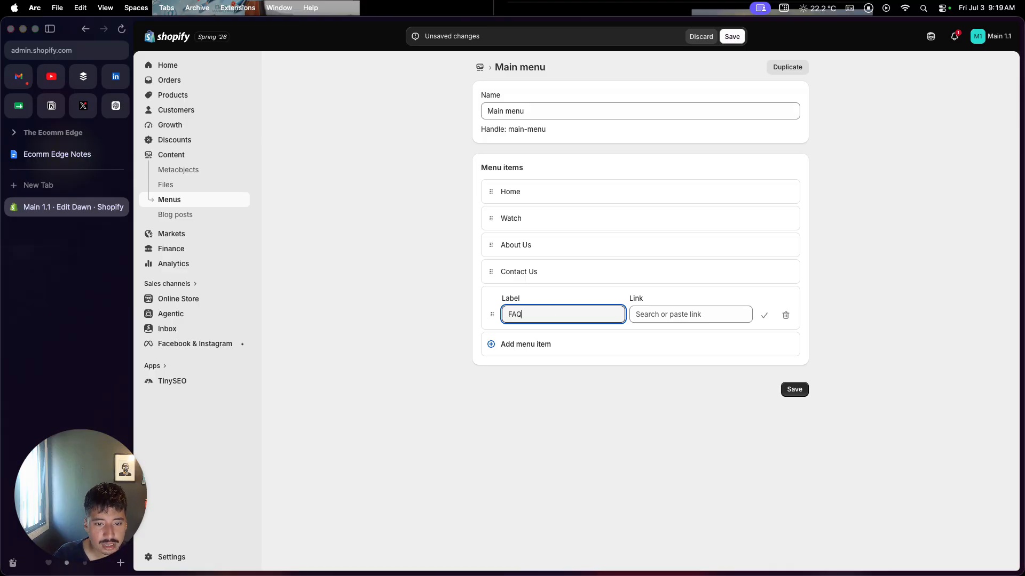
pyautogui.click(644, 318)
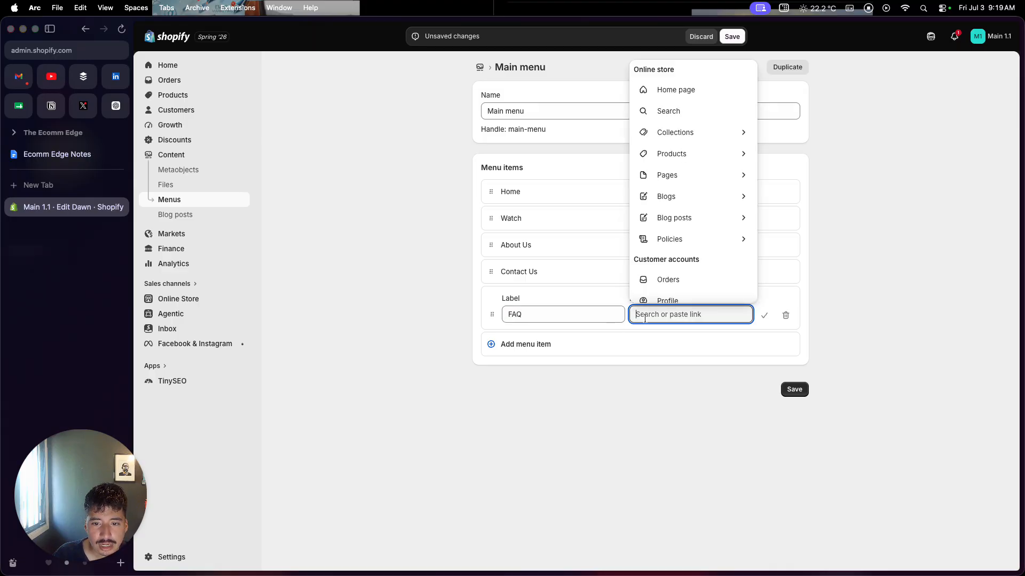
pyautogui.click(662, 175)
pyautogui.click(658, 400)
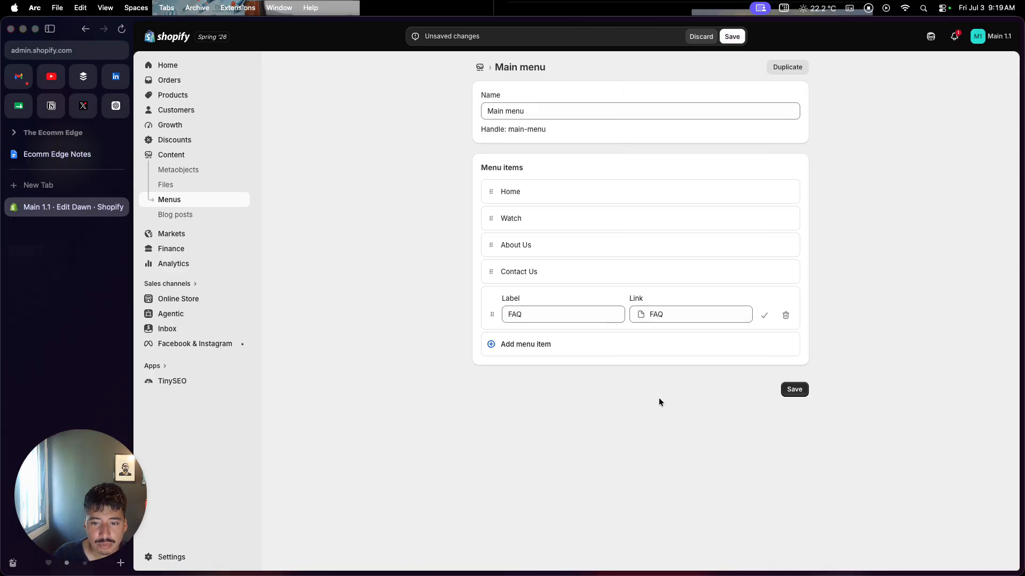
pyautogui.click(789, 392)
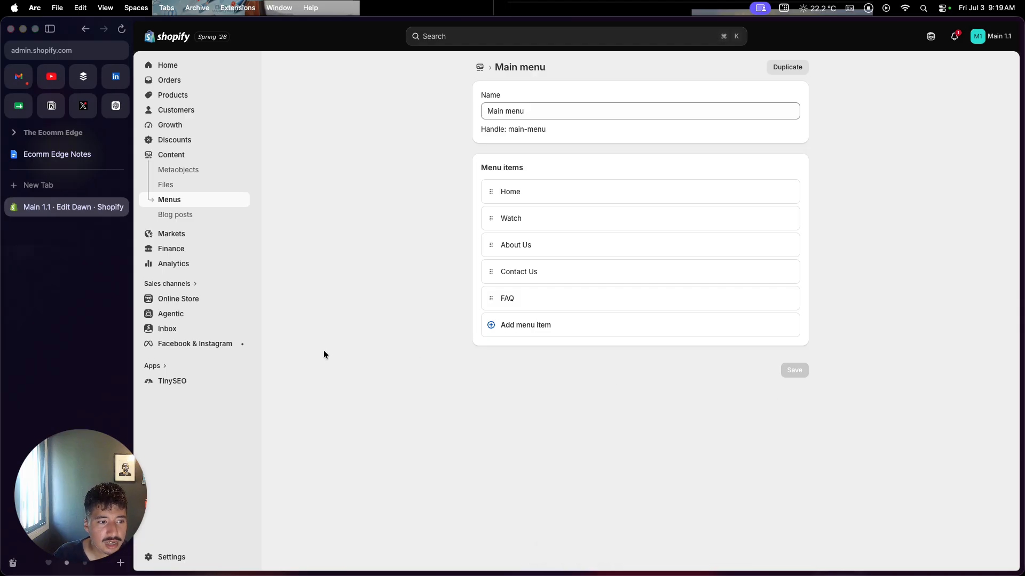
# Preview the Dawn draft theme, view its FAQ page from the navigation, and close the preview.
pyautogui.click(191, 303)
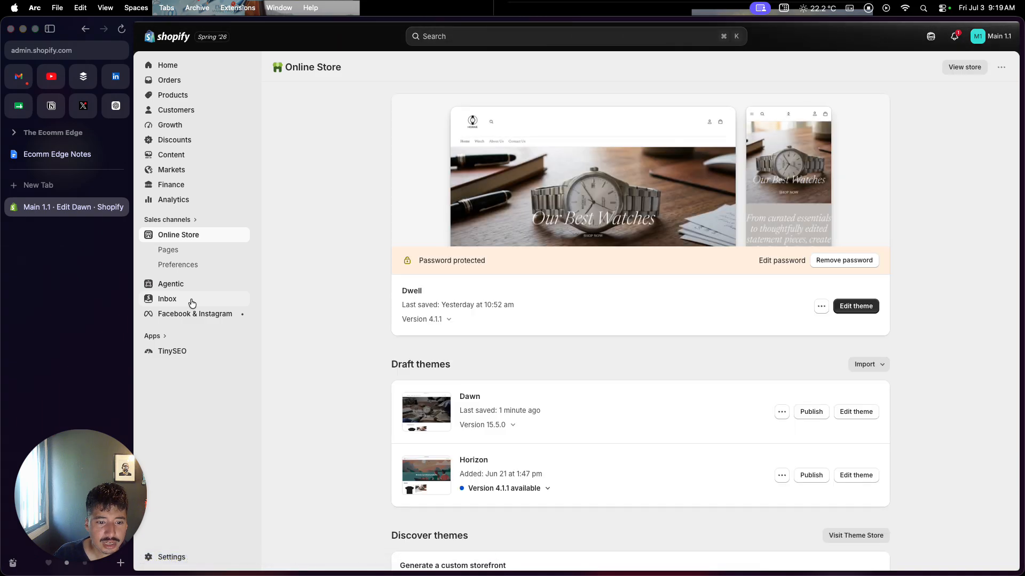
pyautogui.click(781, 412)
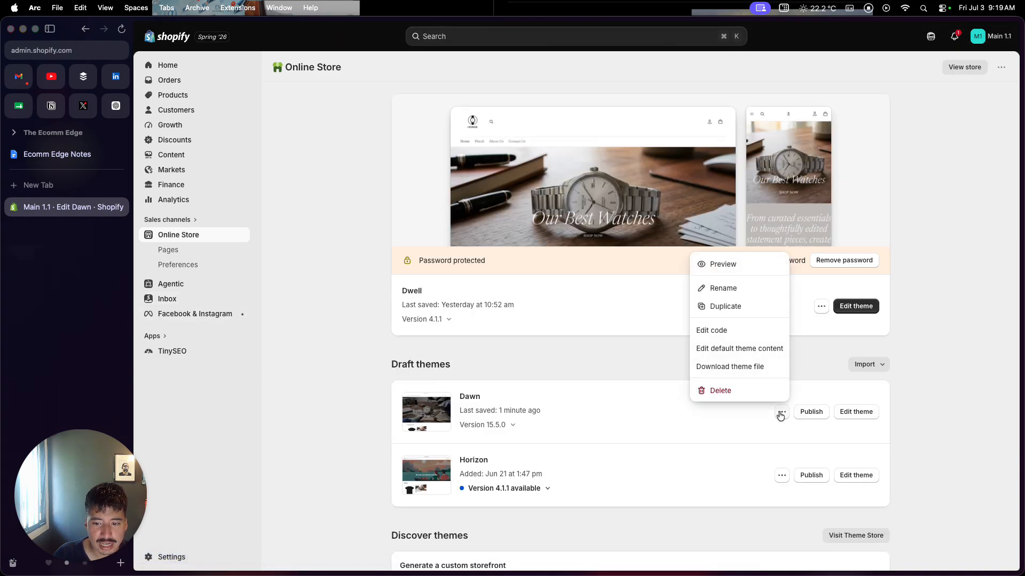
pyautogui.click(746, 272)
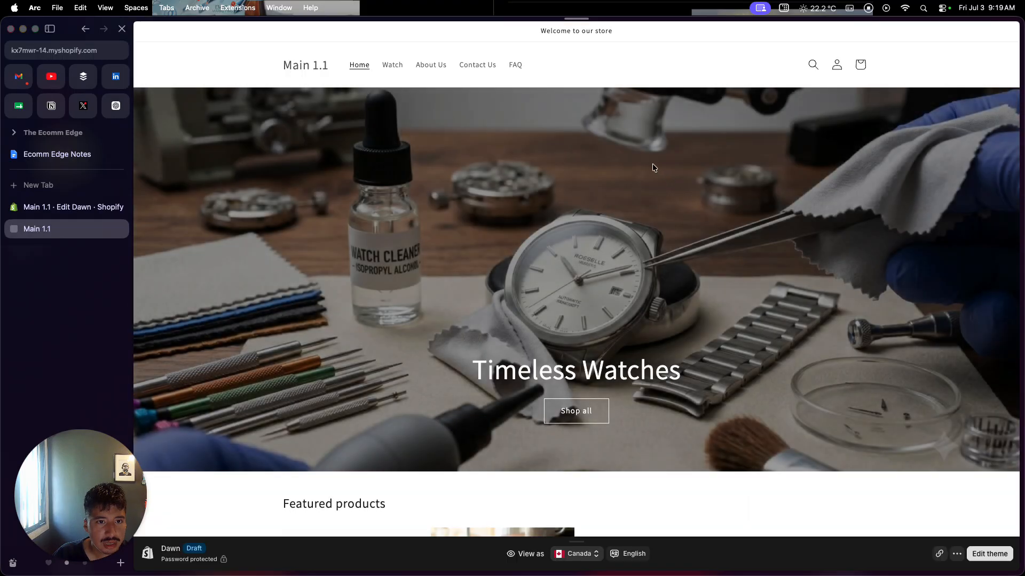
pyautogui.click(515, 65)
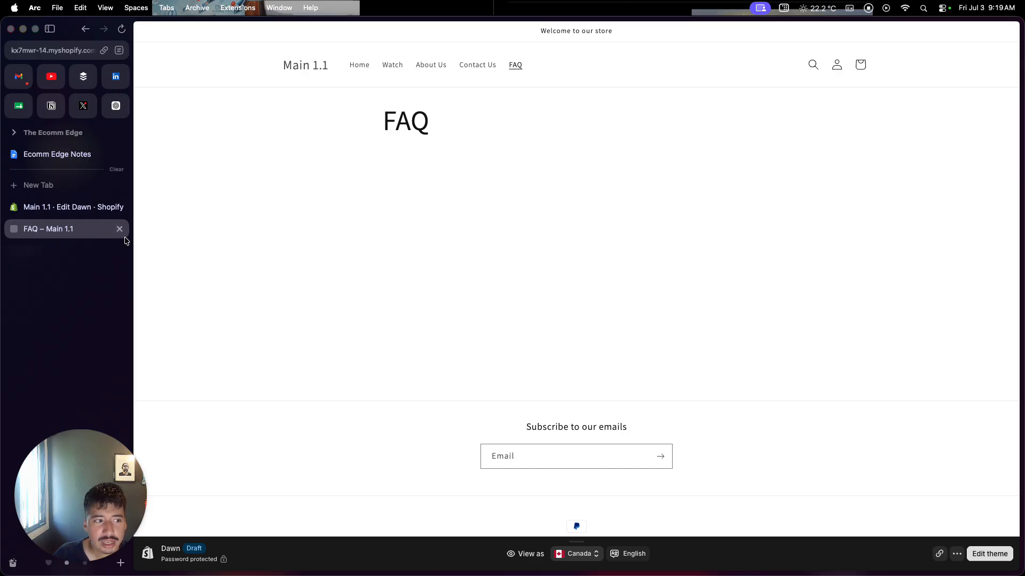
pyautogui.click(119, 229)
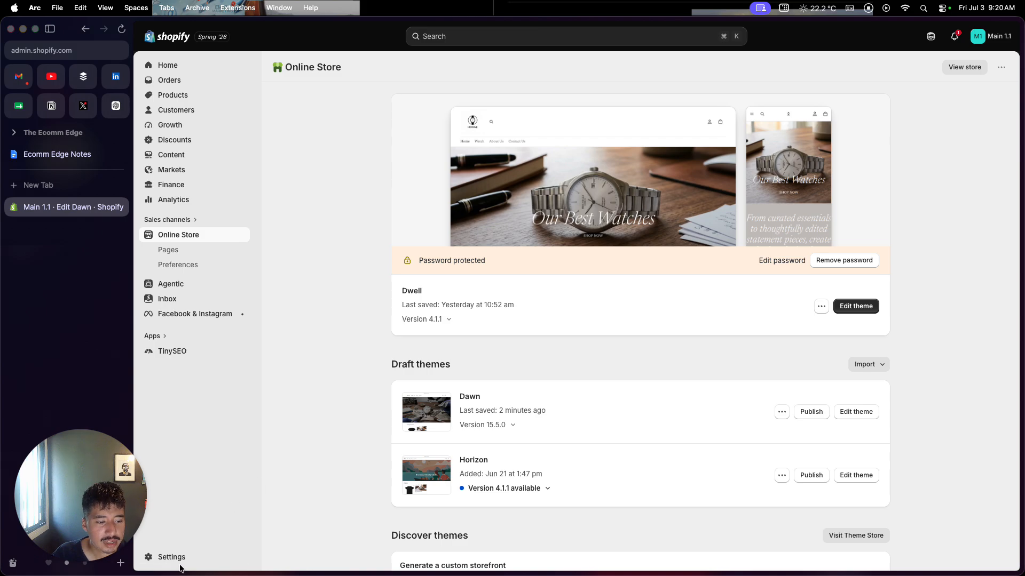
# Examine the store's payment settings, including Shopify Payments, additional payment providers and payment configuration.
pyautogui.click(180, 566)
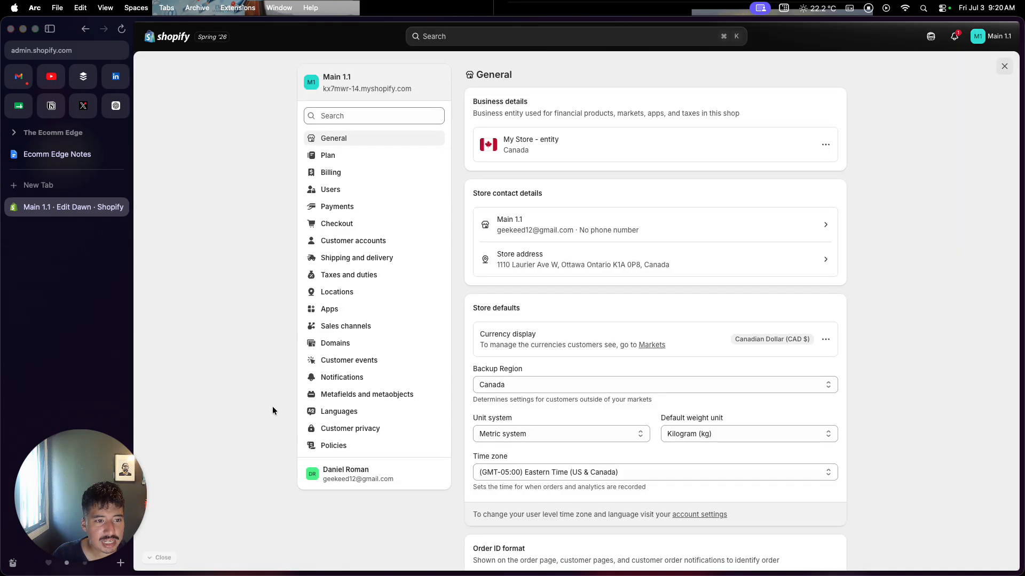
pyautogui.click(375, 208)
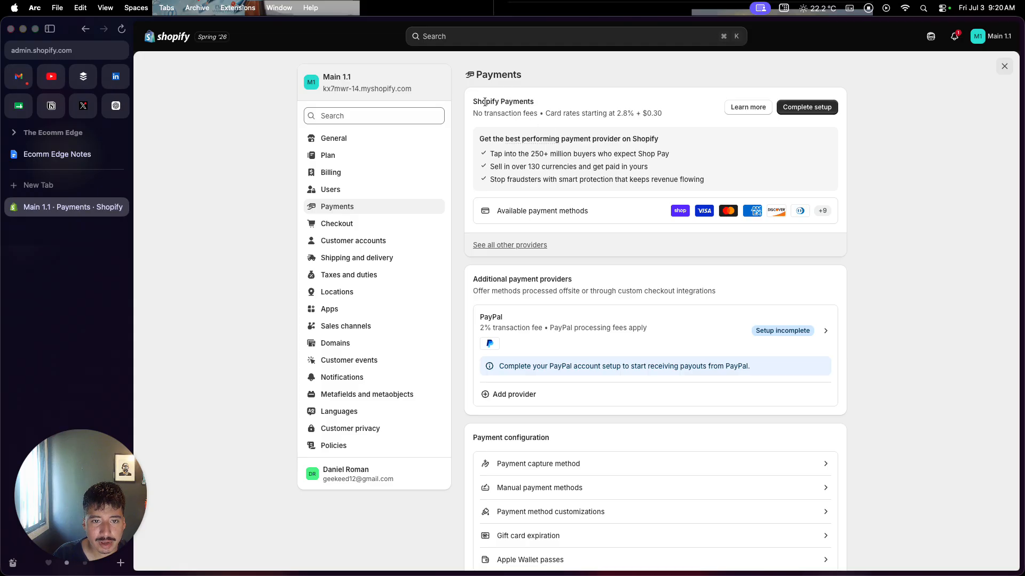
pyautogui.moveTo(473, 102); pyautogui.dragTo(536, 102)
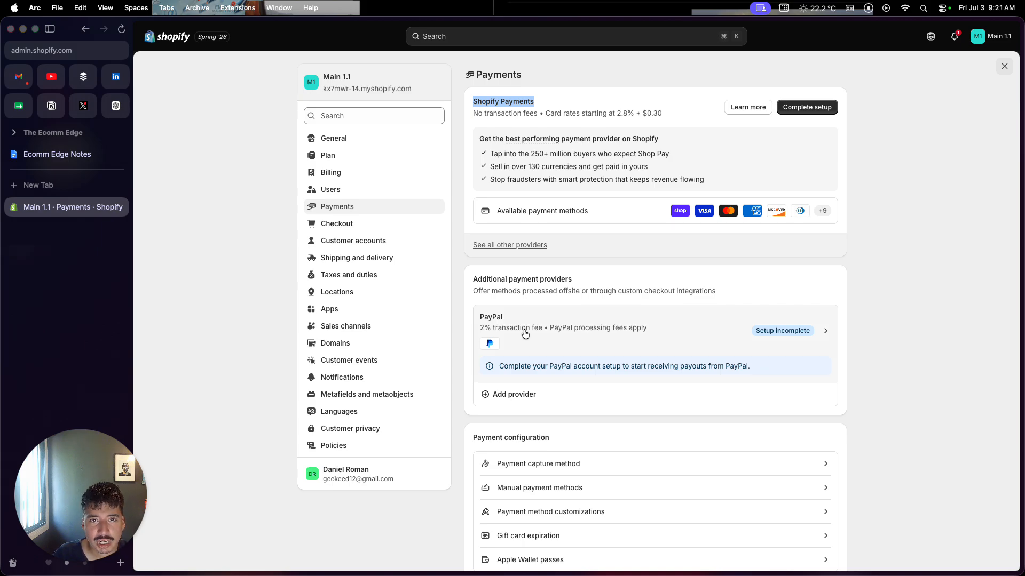
pyautogui.scroll(-3, 525, 333)
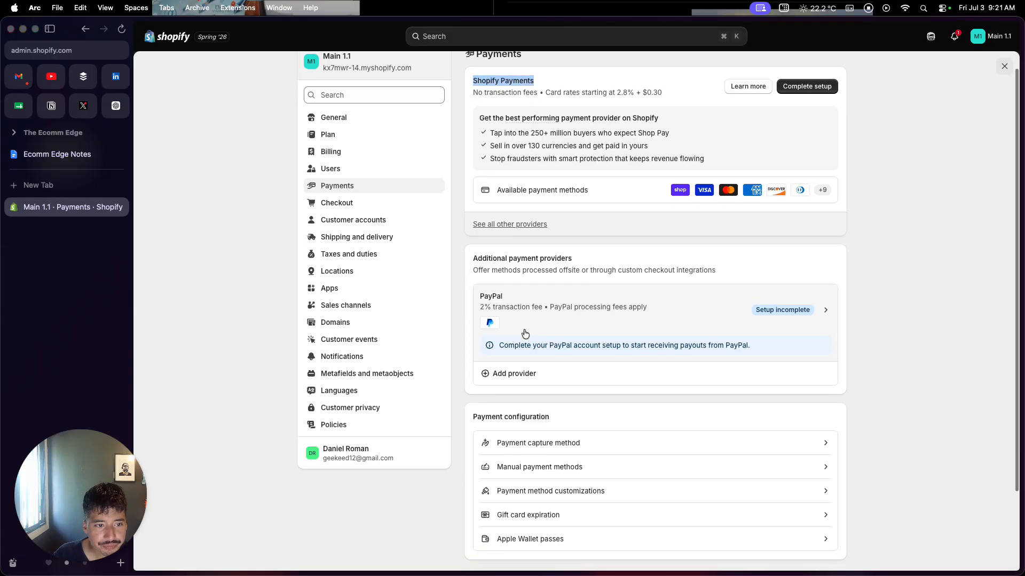
pyautogui.scroll(3, 523, 333)
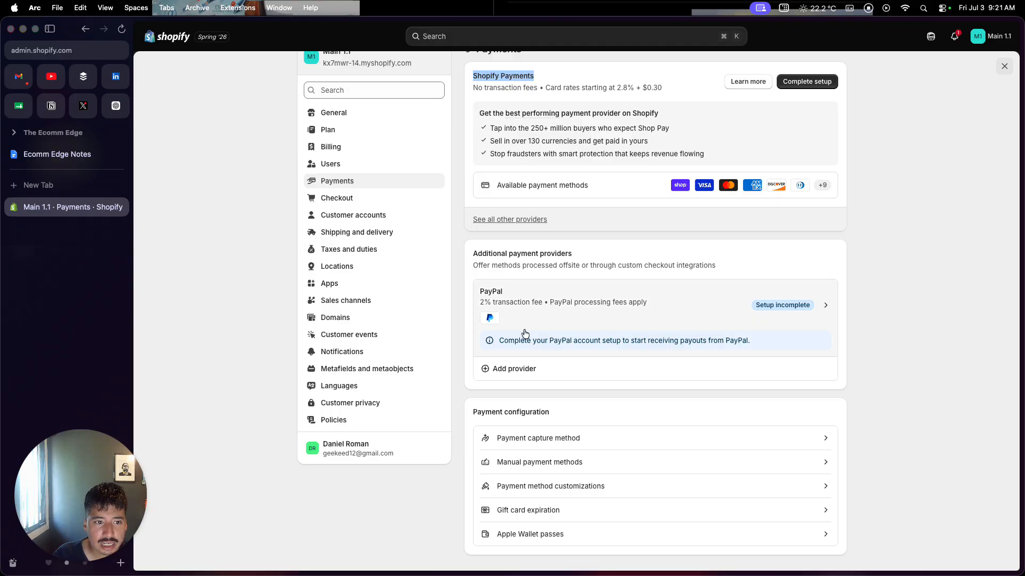
# Examine the general shipping profile's fulfillment locations and its Domestic, International and US Cross-border shipping zones.
pyautogui.click(412, 238)
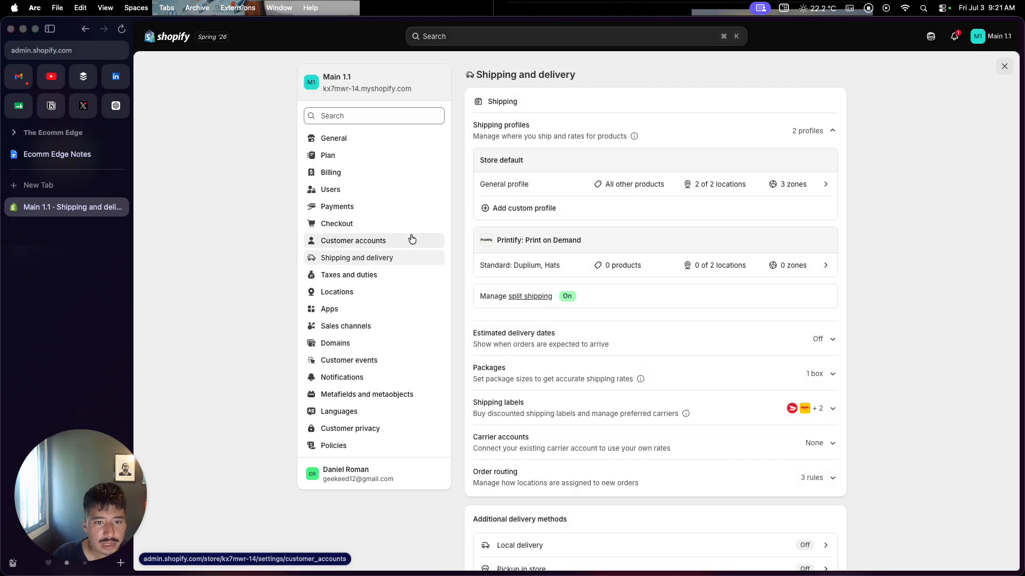
pyautogui.click(526, 185)
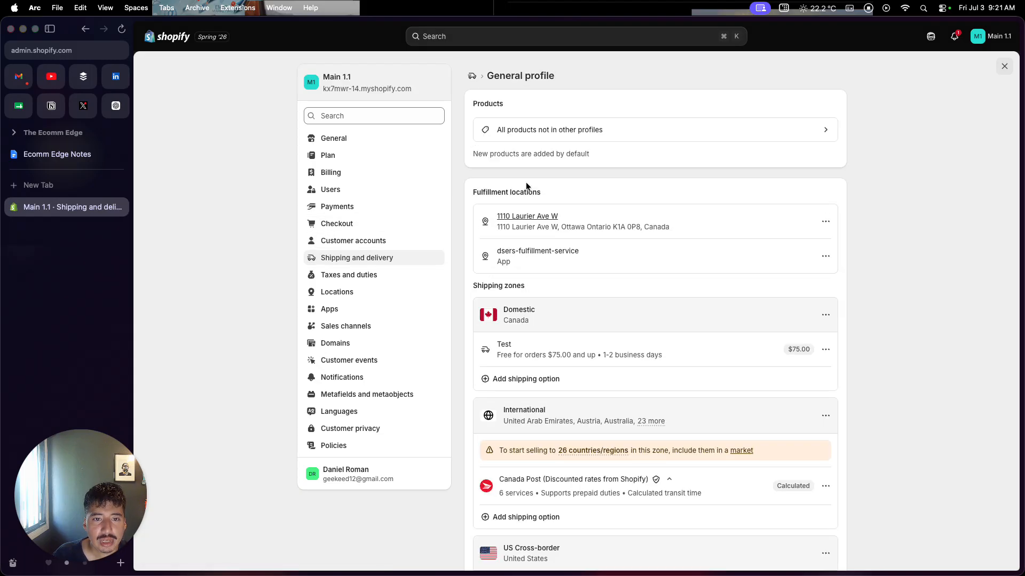
pyautogui.scroll(-2, 479, 296)
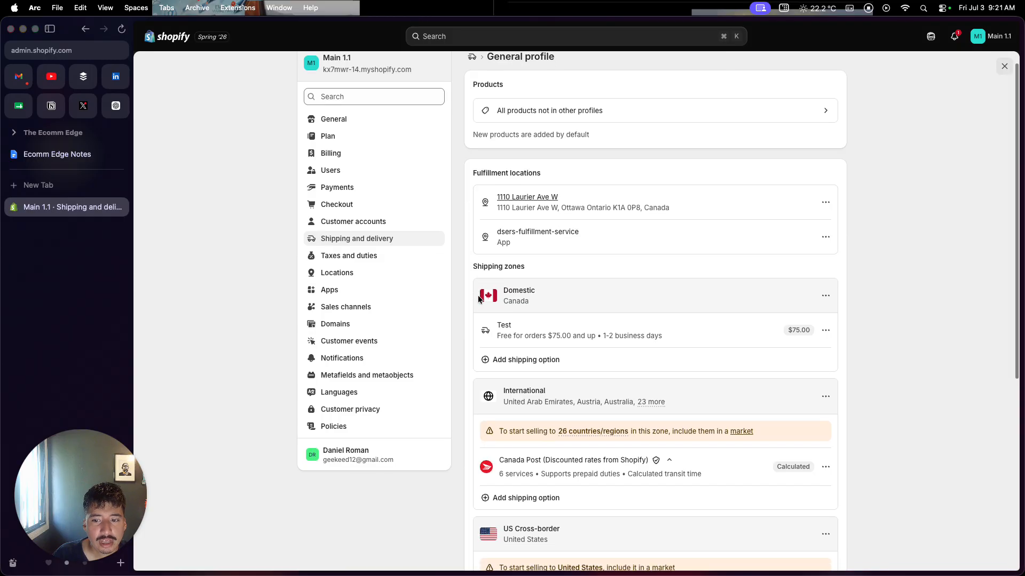
pyautogui.scroll(-1, 479, 299)
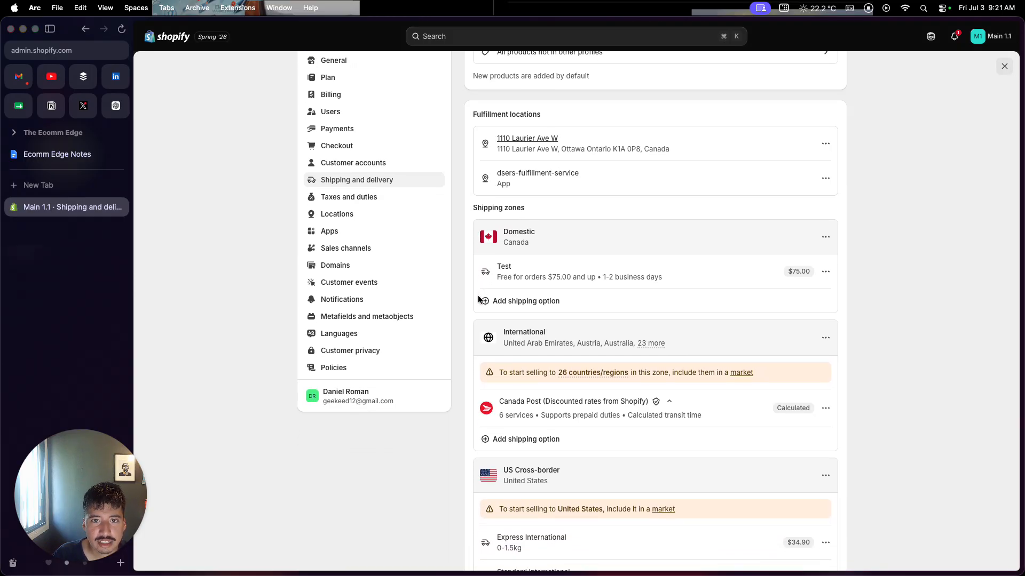
pyautogui.scroll(-1, 479, 300)
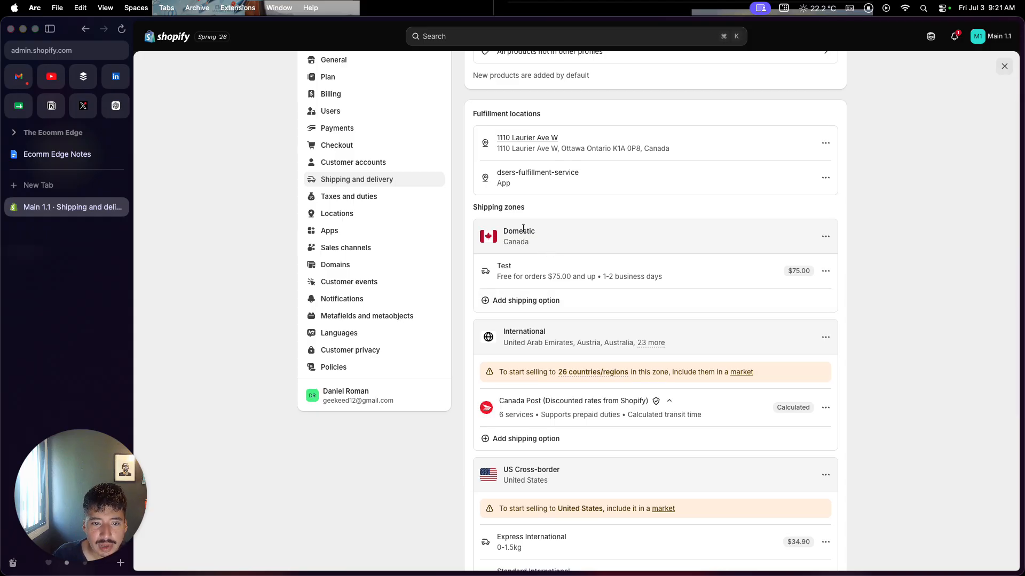
pyautogui.scroll(-2, 521, 256)
pyautogui.scroll(-1, 522, 257)
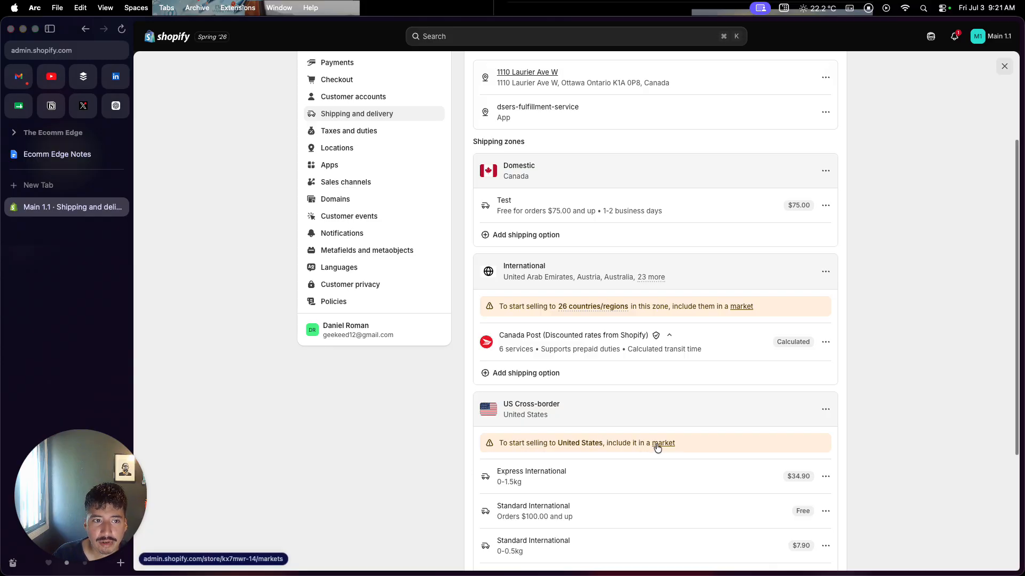
pyautogui.scroll(4, 653, 450)
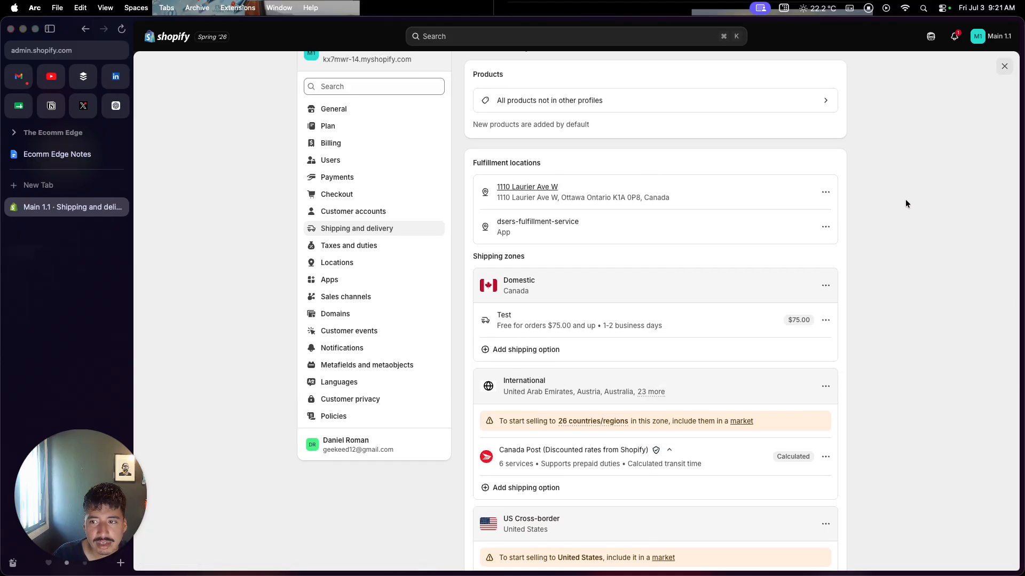
# Leave the settings, view the store's markets, and open the suggested new United States market.
pyautogui.click(1001, 67)
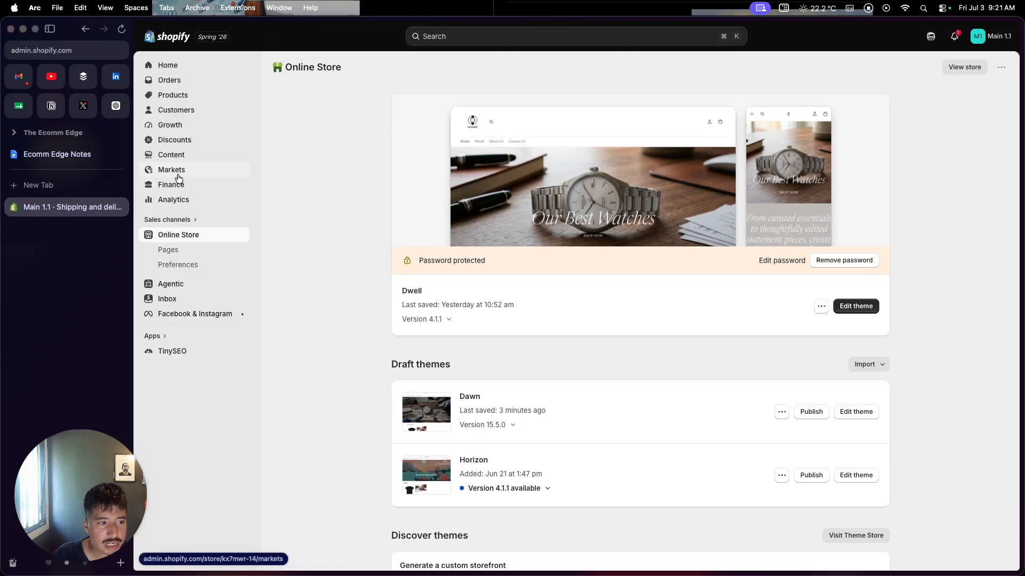
pyautogui.click(178, 175)
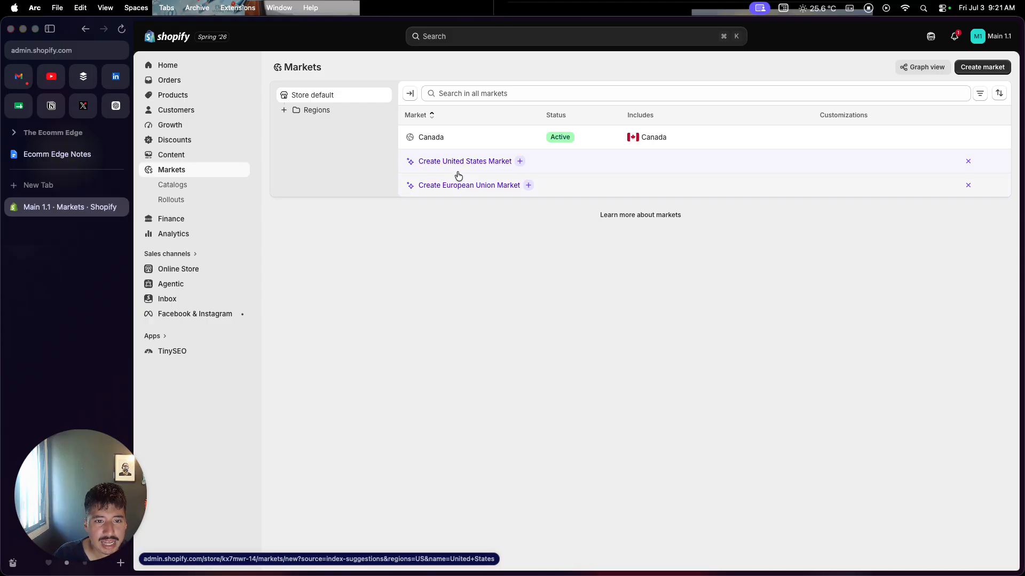
pyautogui.click(456, 164)
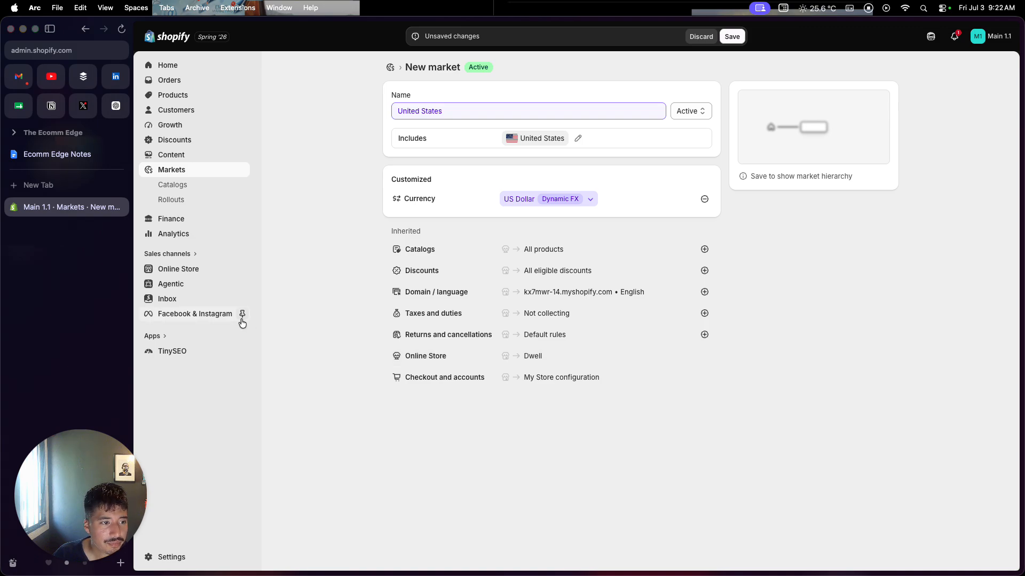
# Open the general shipping profile in the store settings and examine the US Cross-border zone's shipping options.
pyautogui.click(206, 552)
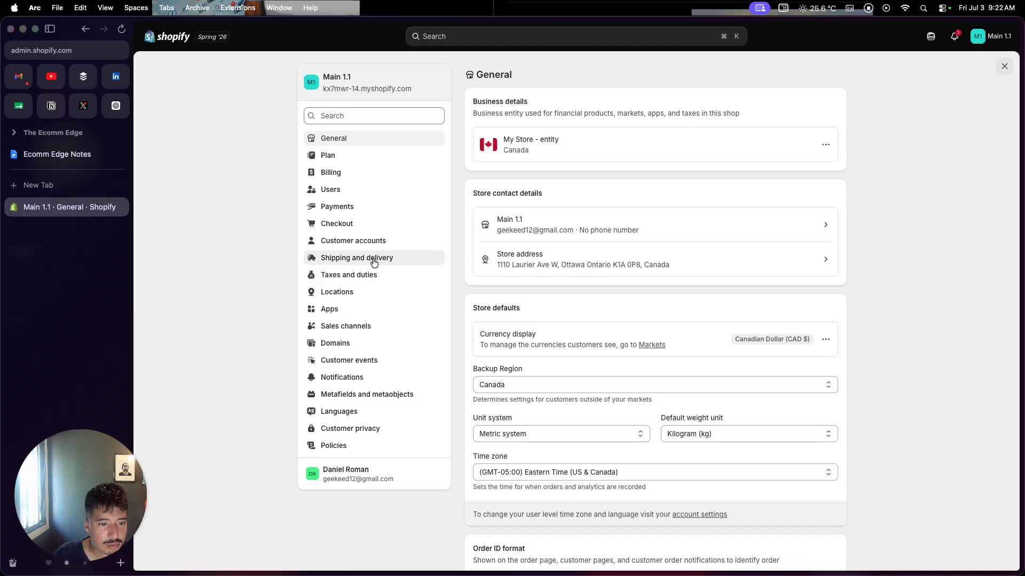
pyautogui.click(373, 258)
pyautogui.click(523, 188)
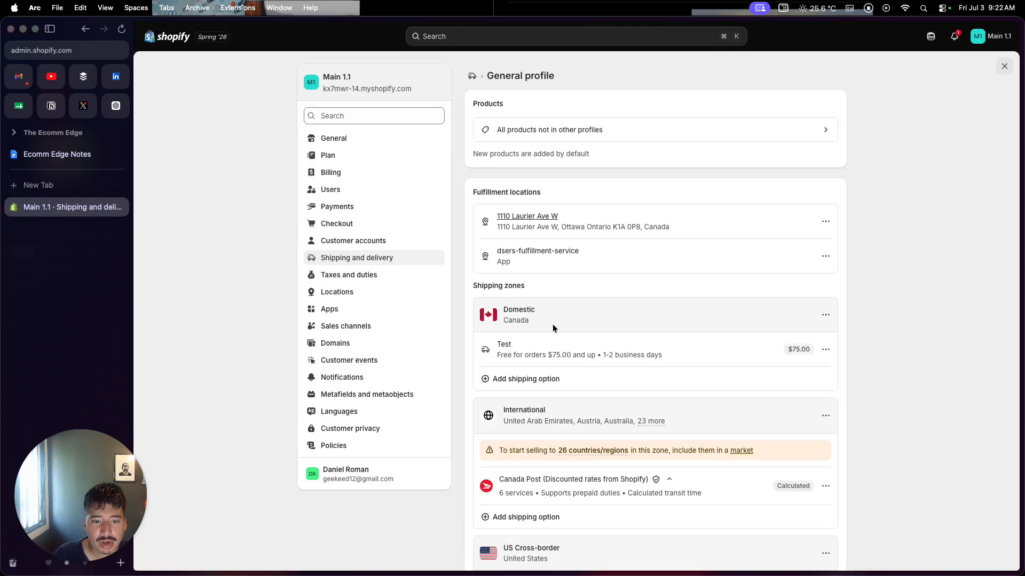
pyautogui.scroll(-5, 552, 324)
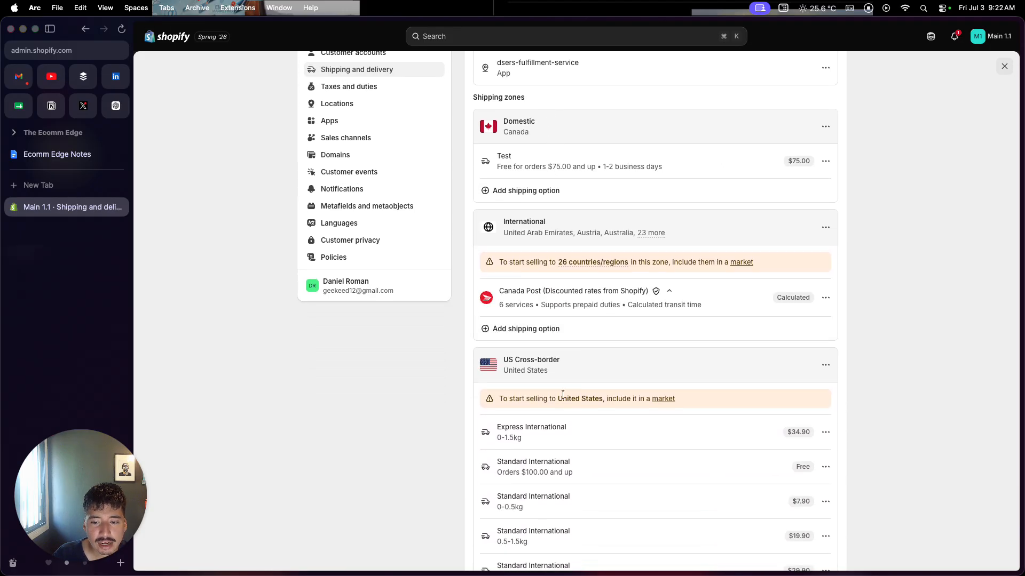
pyautogui.scroll(1, 562, 395)
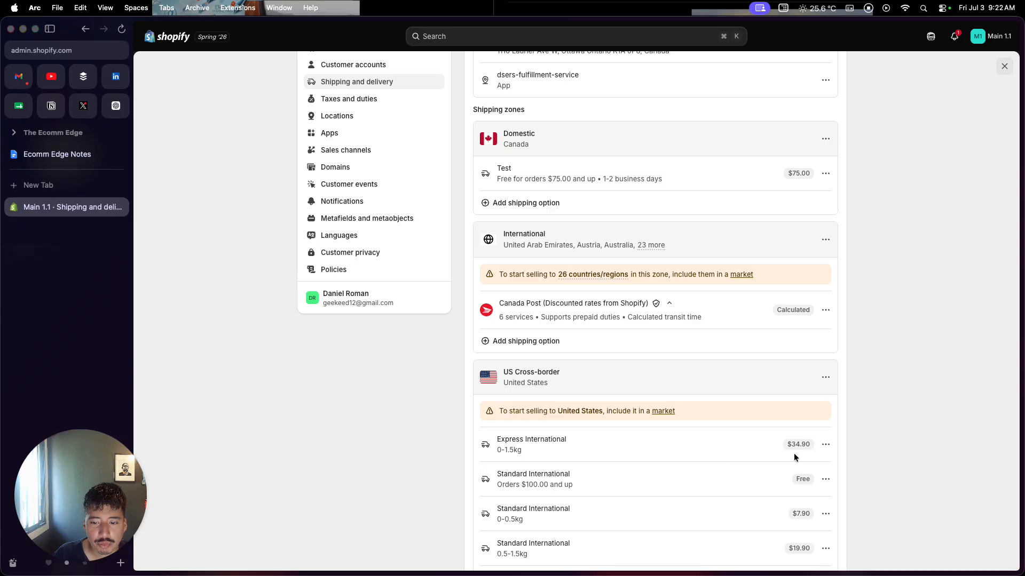
pyautogui.scroll(-2, 792, 451)
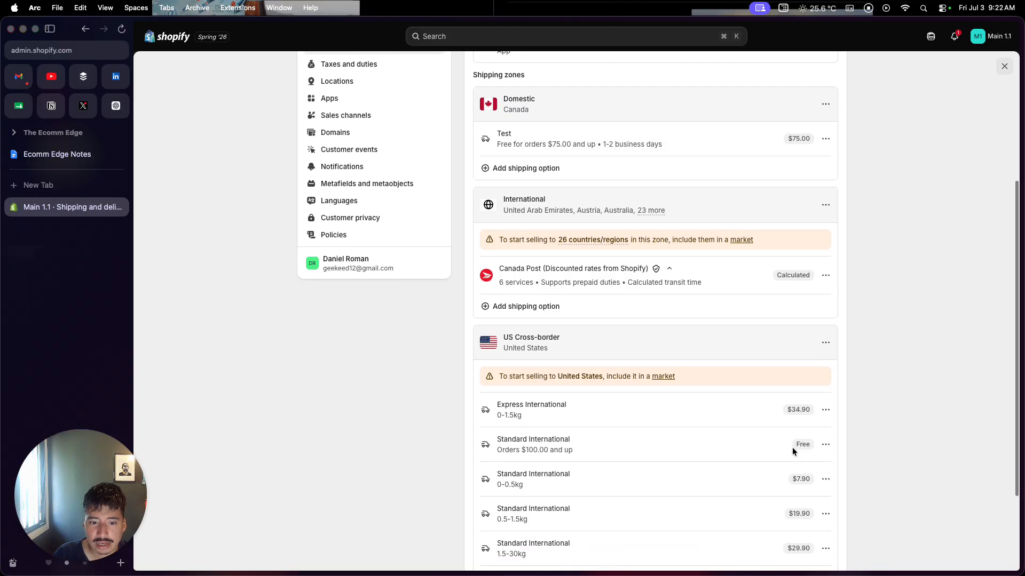
pyautogui.scroll(-1, 792, 451)
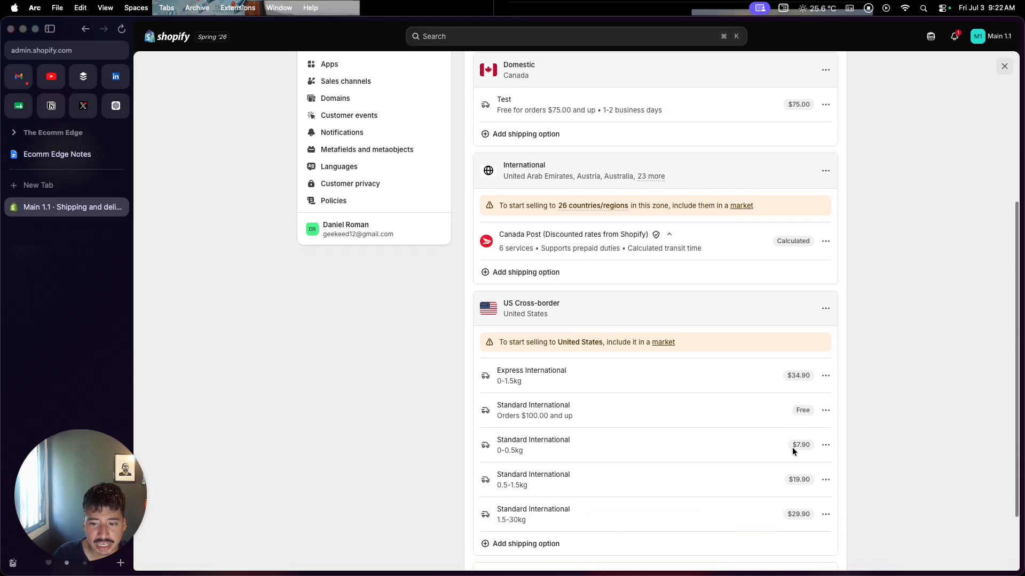
# View the weight range, price and transit time of the US Cross-border Express International shipping option, and close it.
pyautogui.click(825, 377)
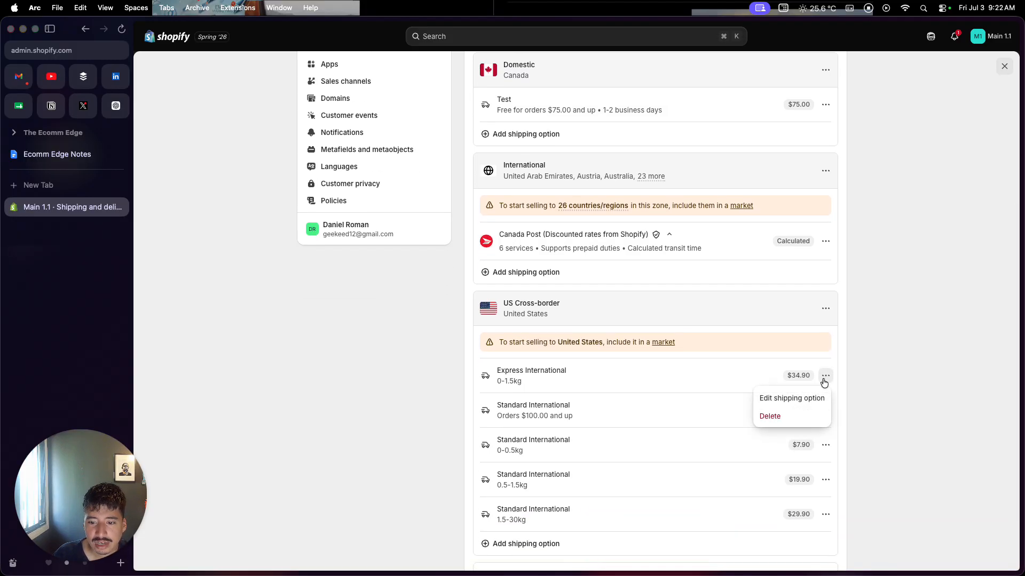
pyautogui.click(802, 400)
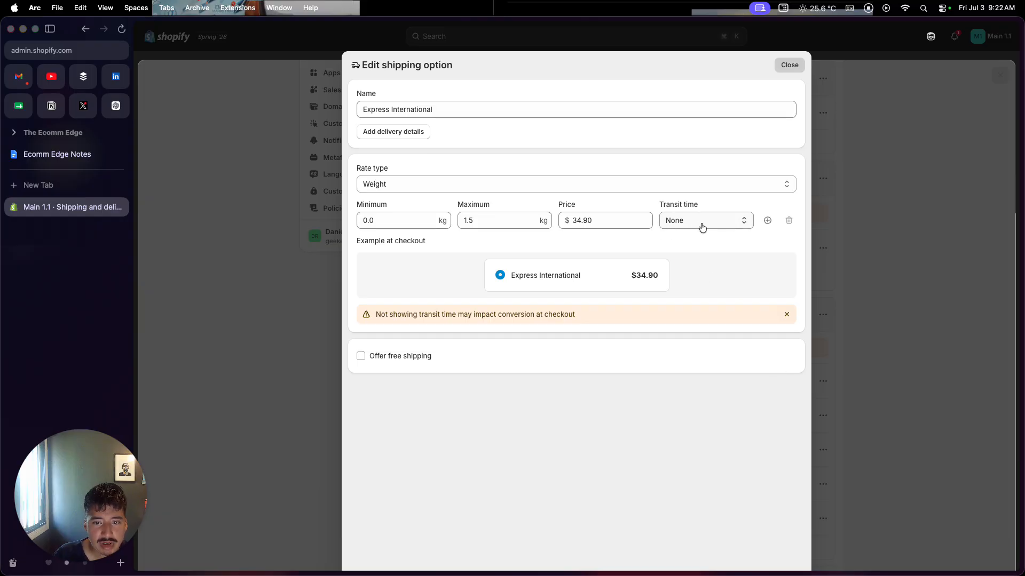
pyautogui.click(791, 65)
pyautogui.scroll(3, 724, 293)
pyautogui.scroll(3, 724, 296)
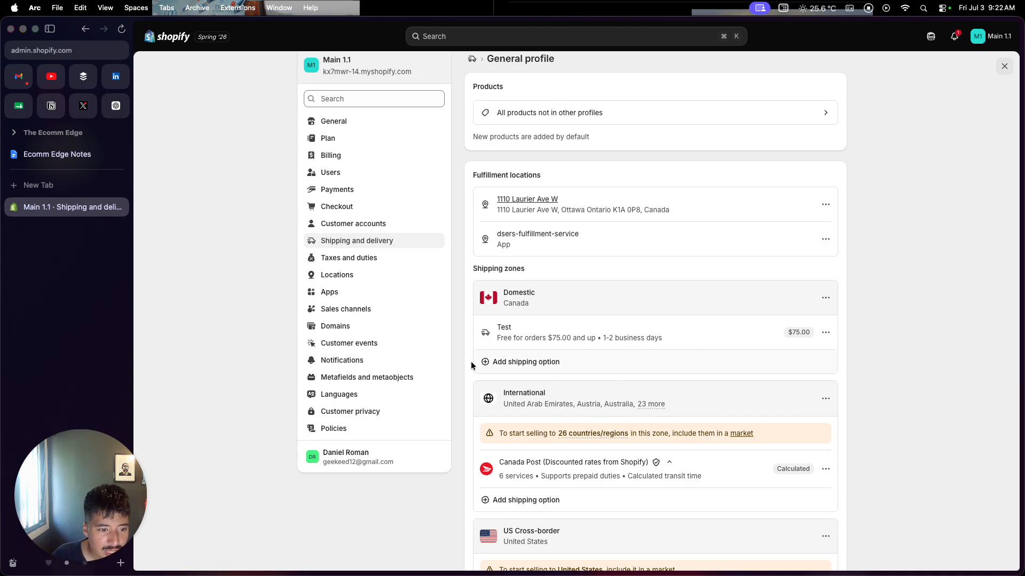
# View the store's domain settings, leave the settings, and return to the admin home page.
pyautogui.click(388, 327)
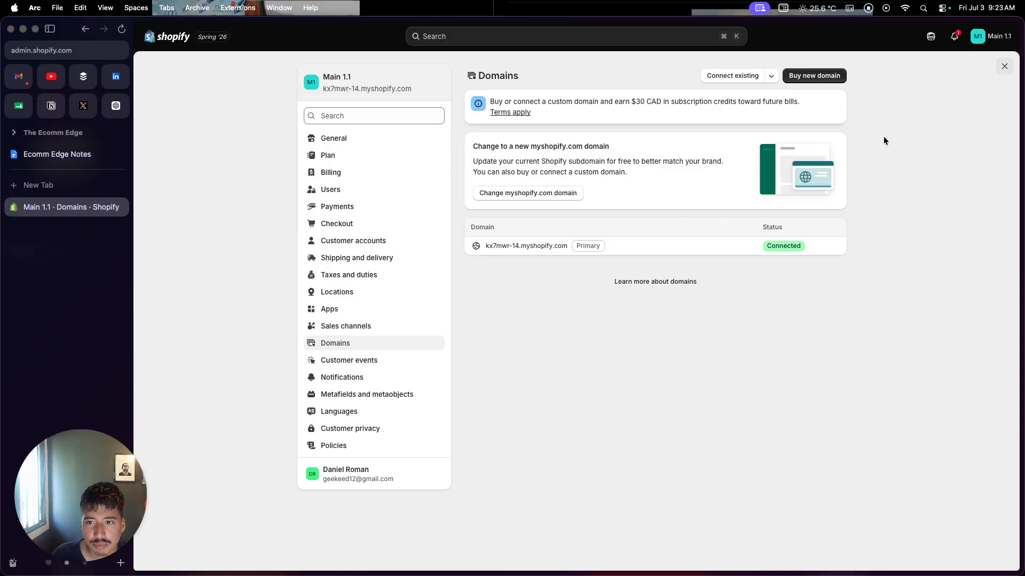
pyautogui.click(1004, 66)
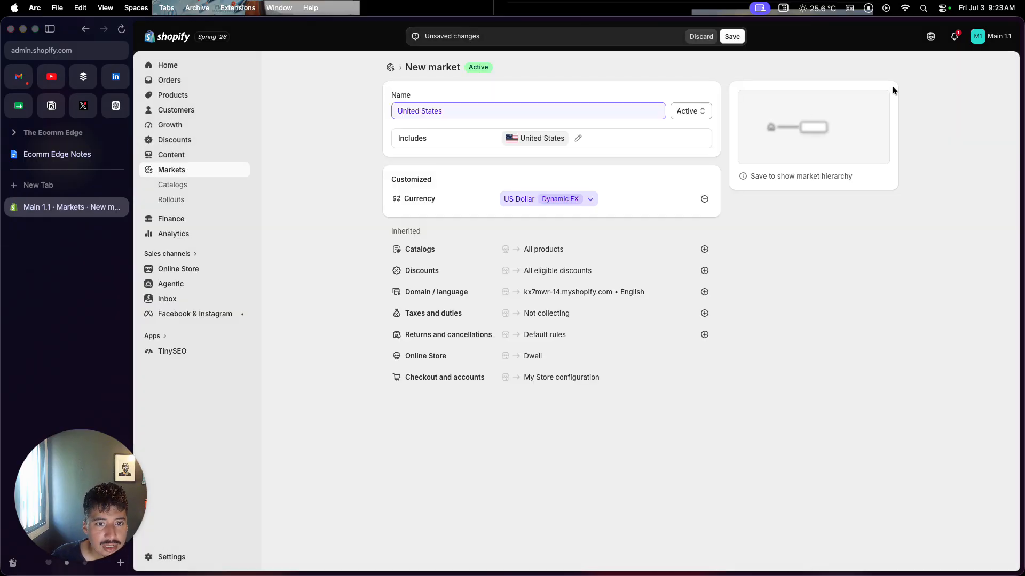
pyautogui.click(223, 68)
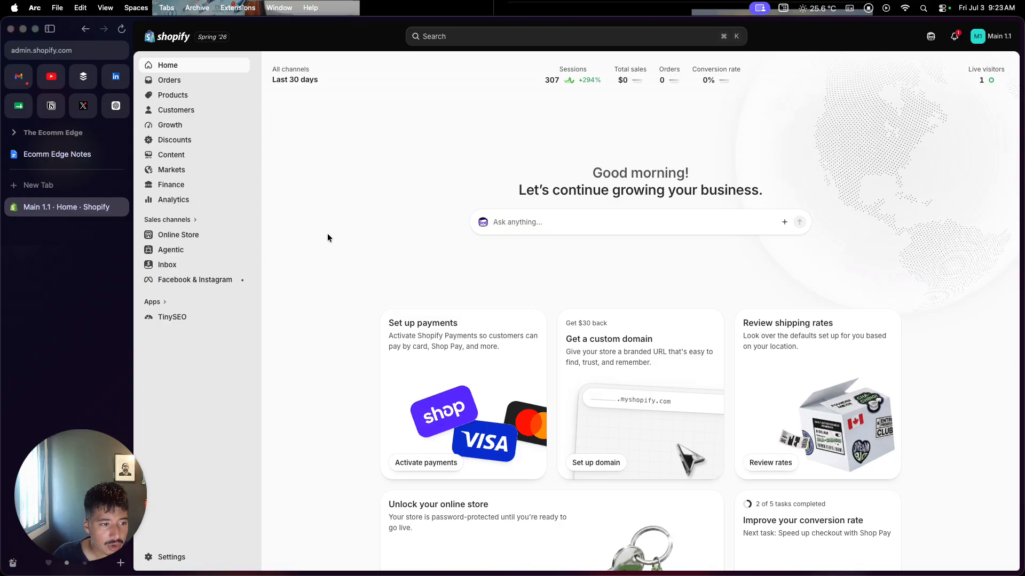
# View the installed apps and all recommended apps, and continue to the Shopify App Store.
pyautogui.click(166, 303)
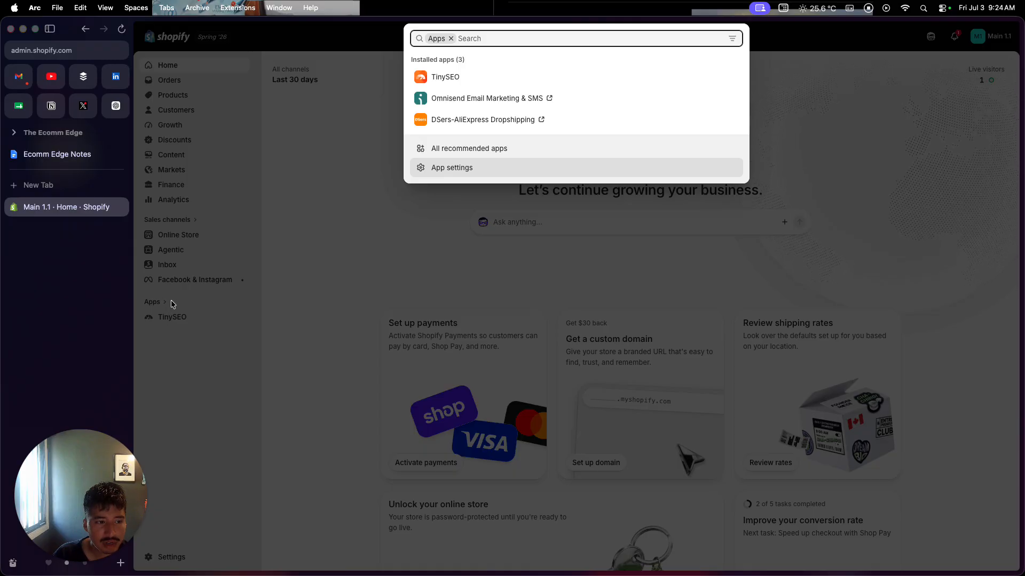
pyautogui.click(324, 273)
pyautogui.click(152, 302)
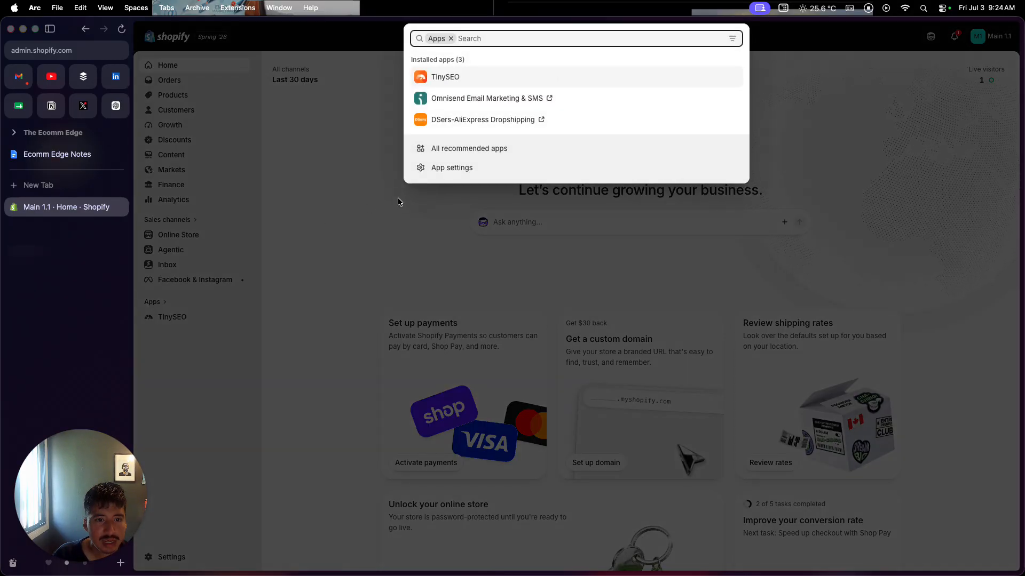
pyautogui.click(441, 153)
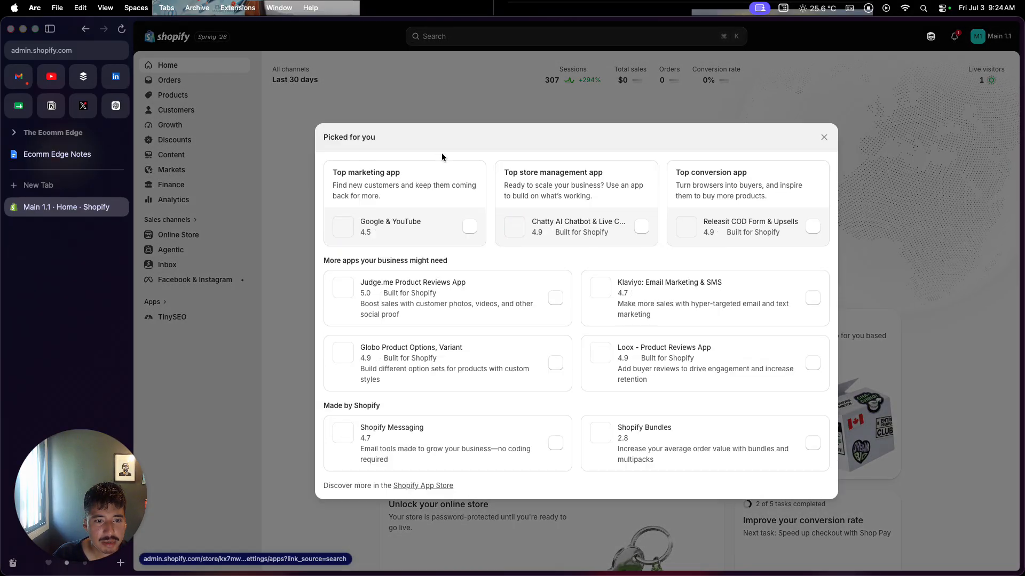
pyautogui.click(425, 487)
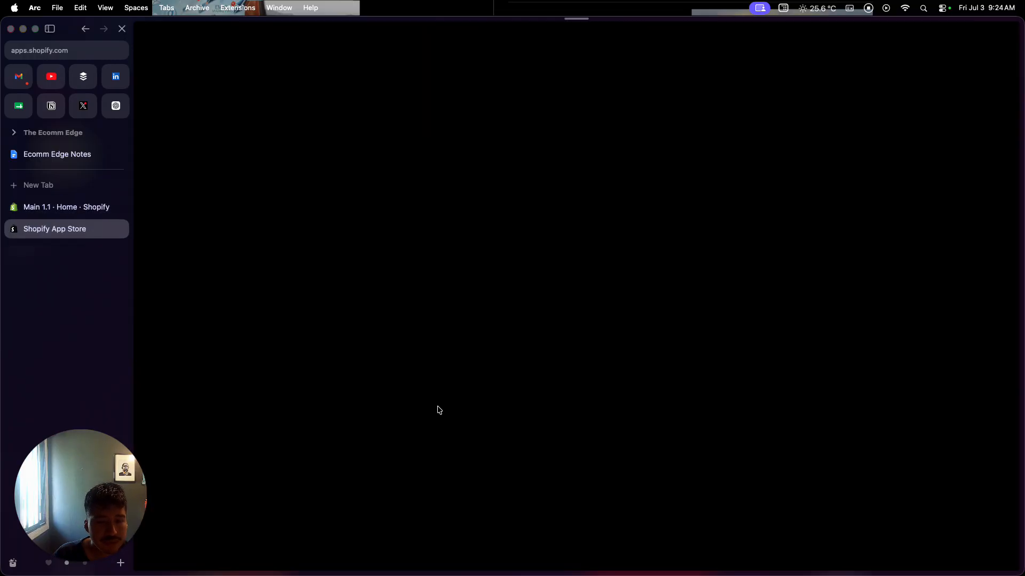
# Open the Shopify Flow listing among the popular apps and view its first two workflow screenshots.
pyautogui.scroll(-2, 439, 410)
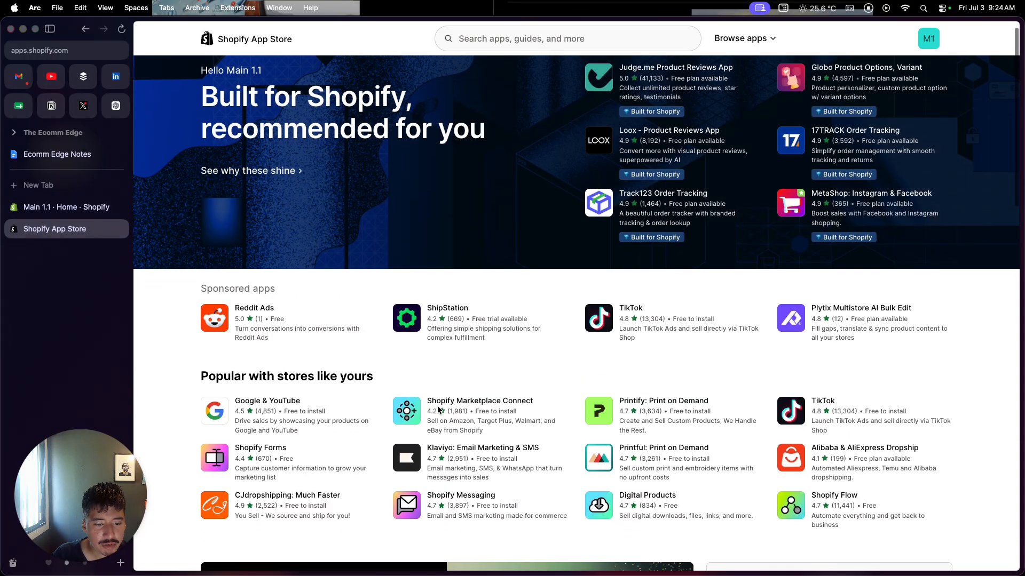
pyautogui.scroll(-1, 438, 409)
pyautogui.scroll(-2, 474, 351)
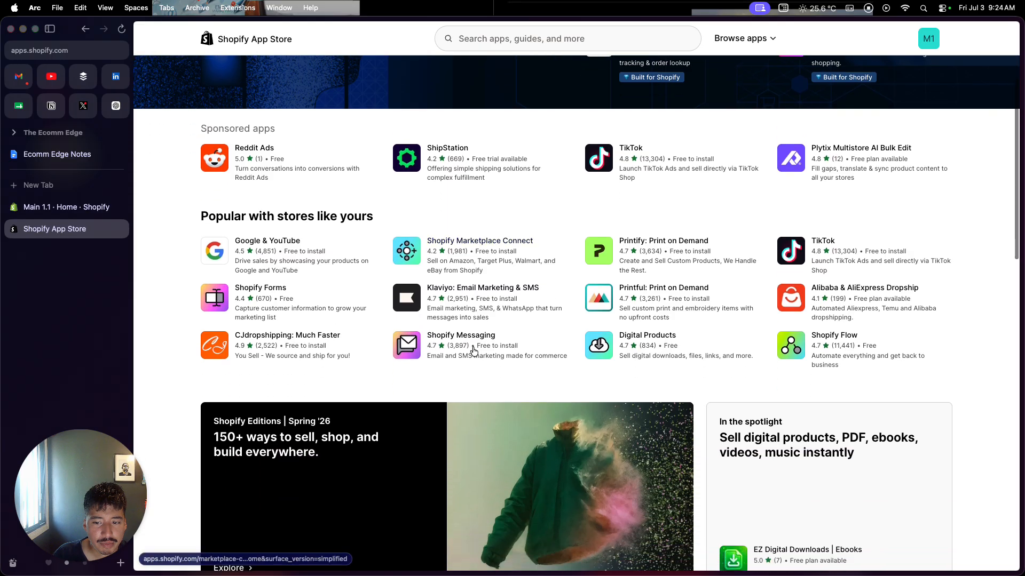
pyautogui.click(832, 336)
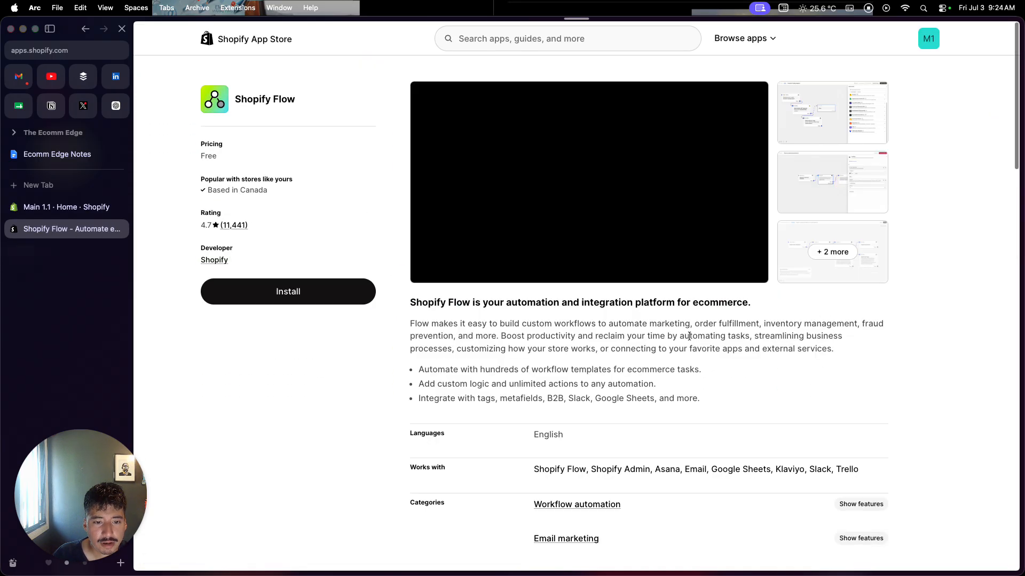
pyautogui.click(826, 122)
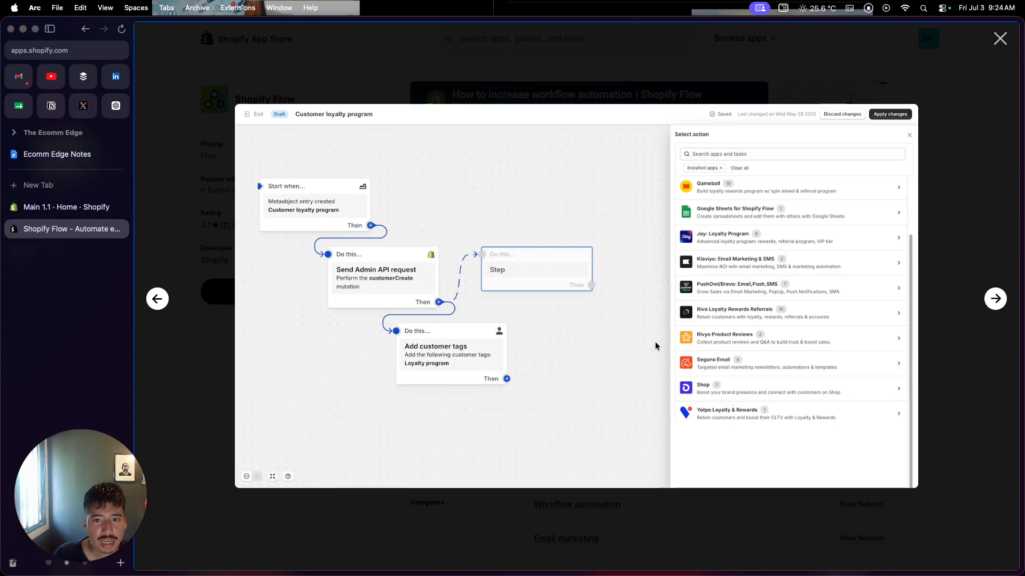
pyautogui.click(731, 526)
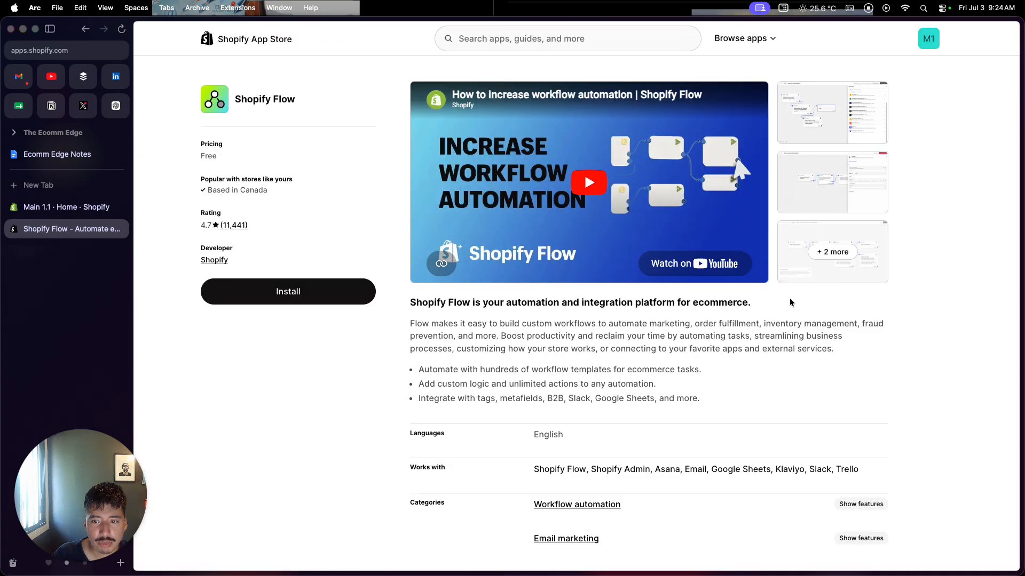
pyautogui.click(837, 200)
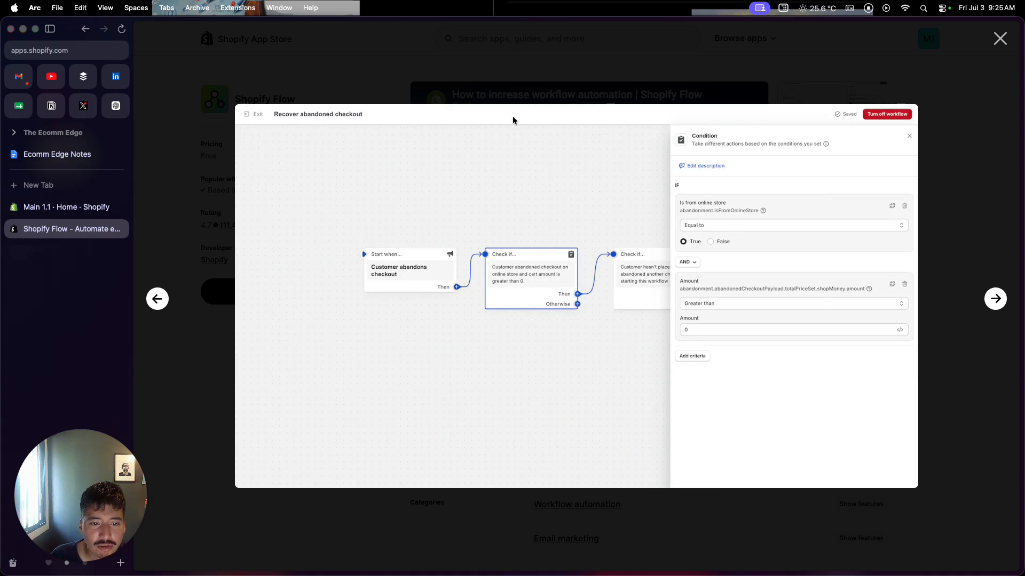
pyautogui.click(538, 92)
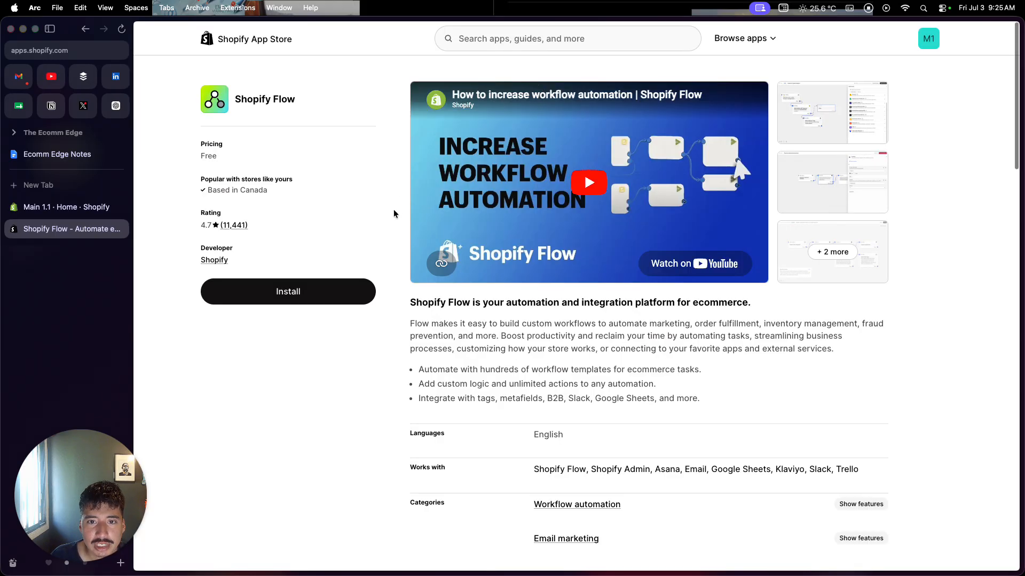
# Search the App Store for "messaging" and view the Shopify Messaging listing.
pyautogui.click(469, 38)
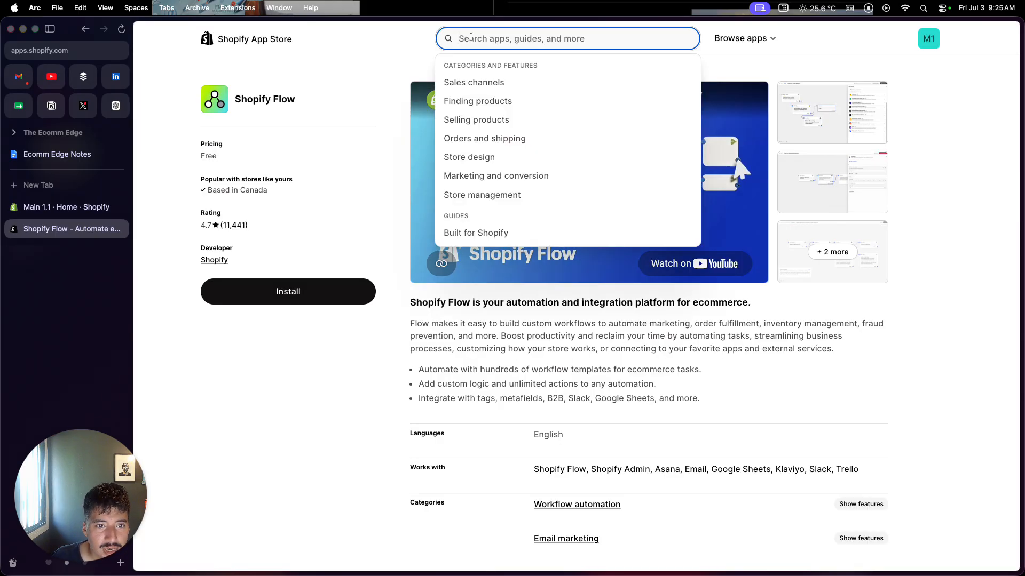
pyautogui.write('messaging')
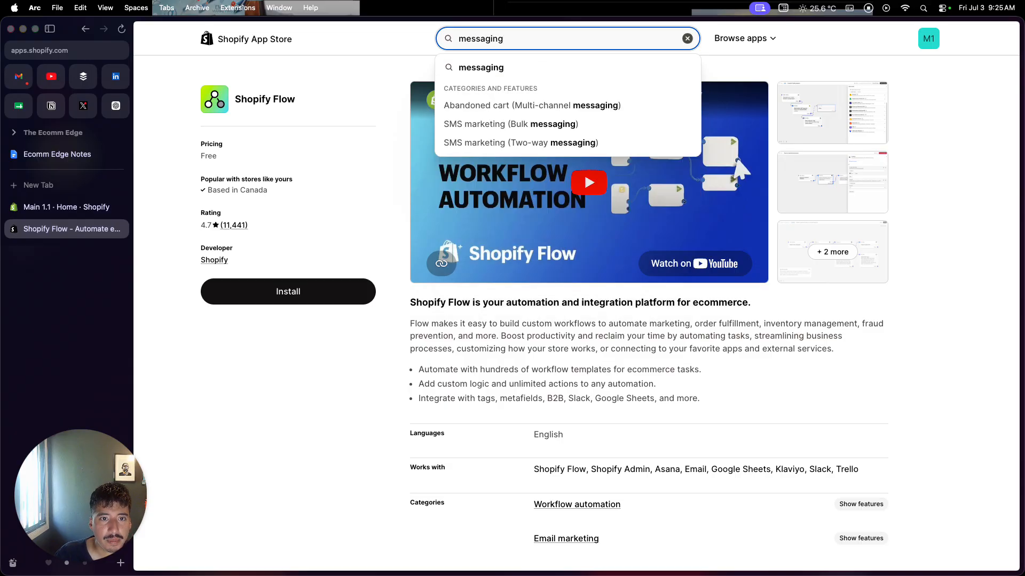
pyautogui.press('Return')
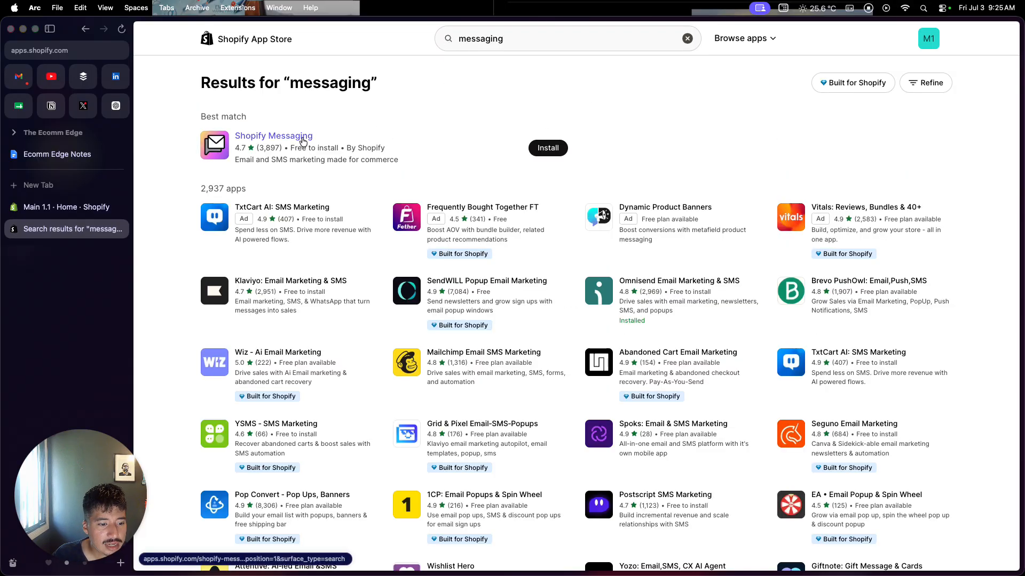
pyautogui.click(302, 137)
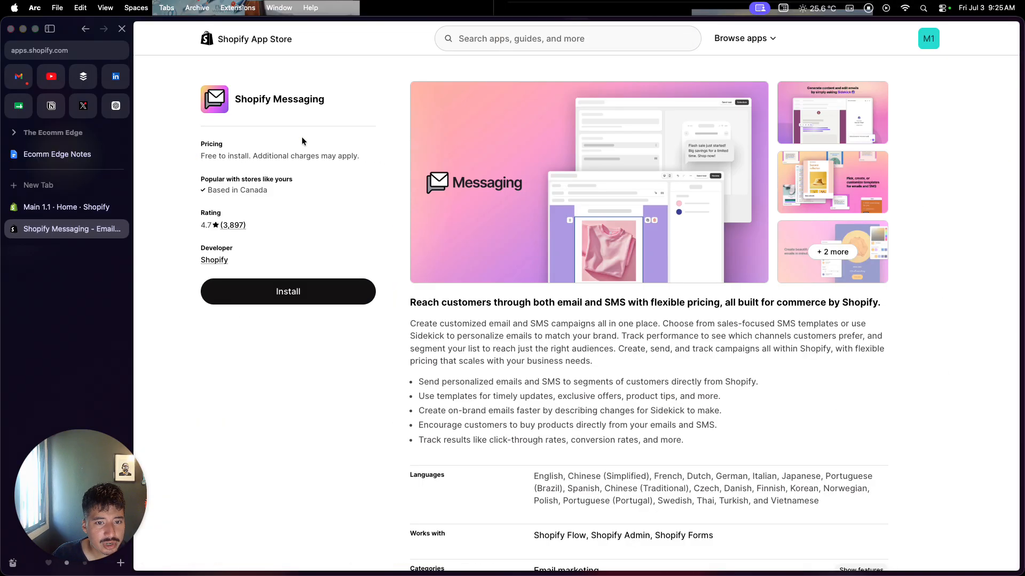
pyautogui.scroll(-1, 414, 397)
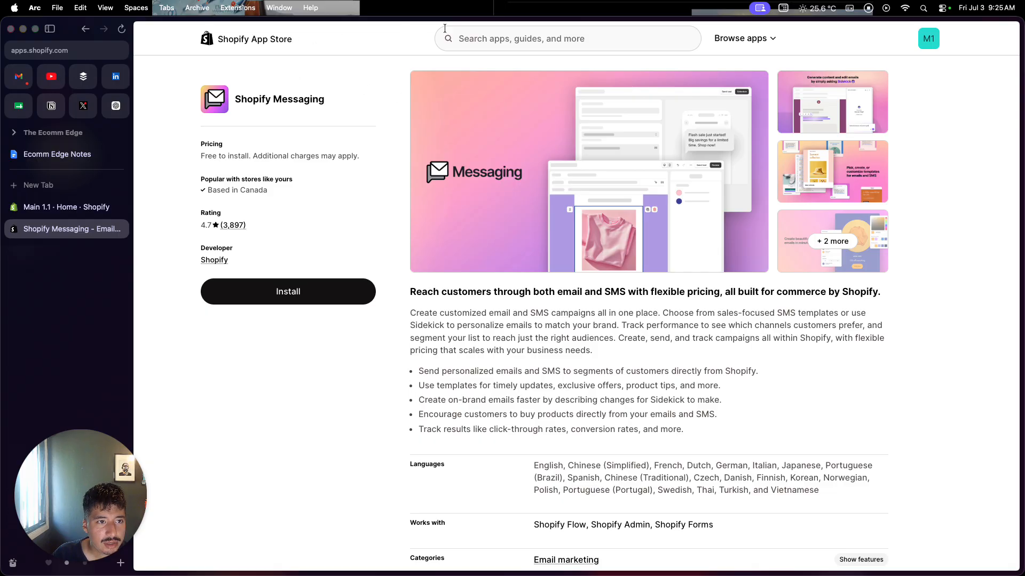
# Search the App Store for Omnisend and open the Omnisend Email Marketing & SMS listing.
pyautogui.click(478, 37)
pyautogui.write('omi')
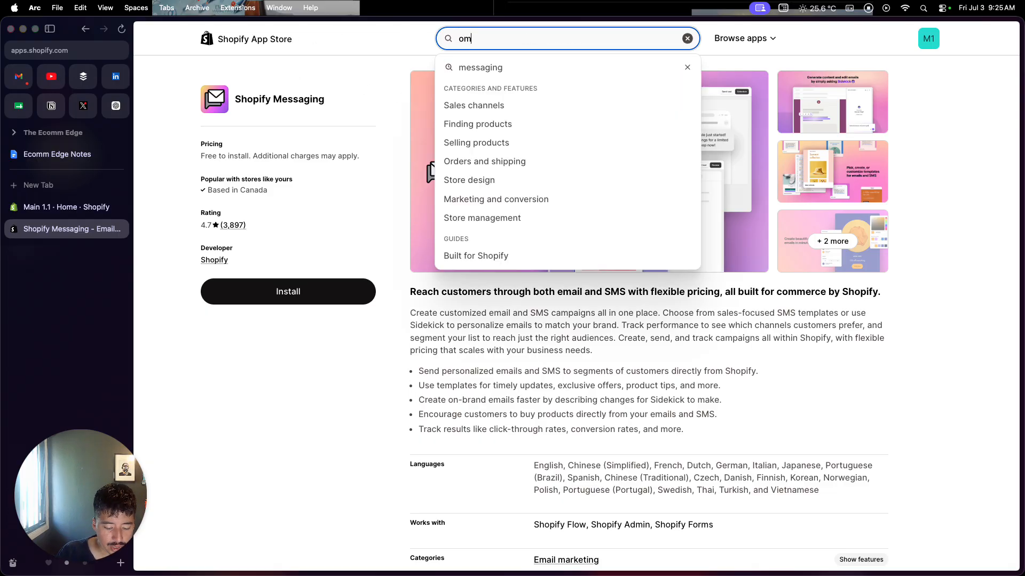
pyautogui.press('BackSpace')
pyautogui.press('BackSpace')
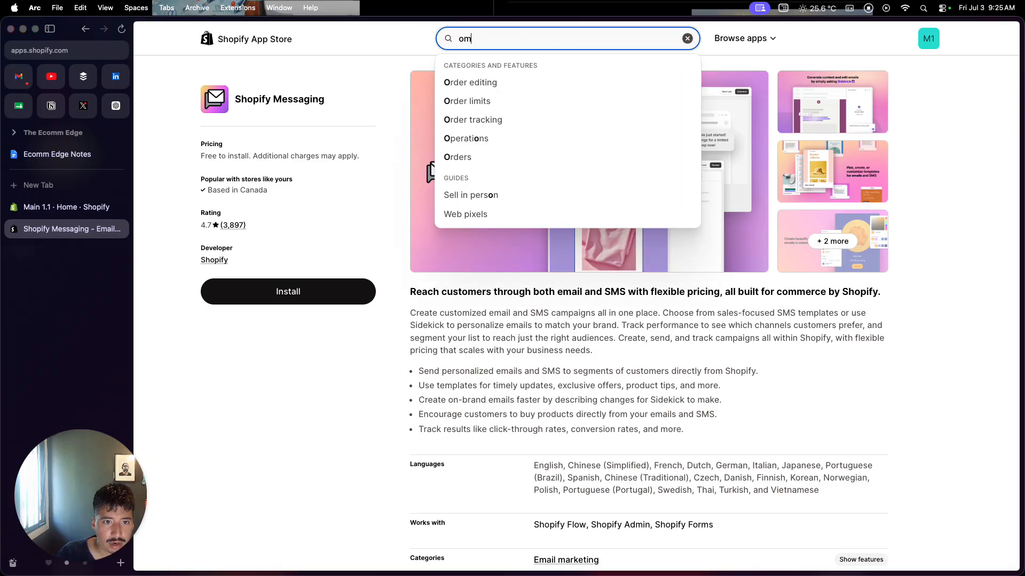
pyautogui.write('mnis')
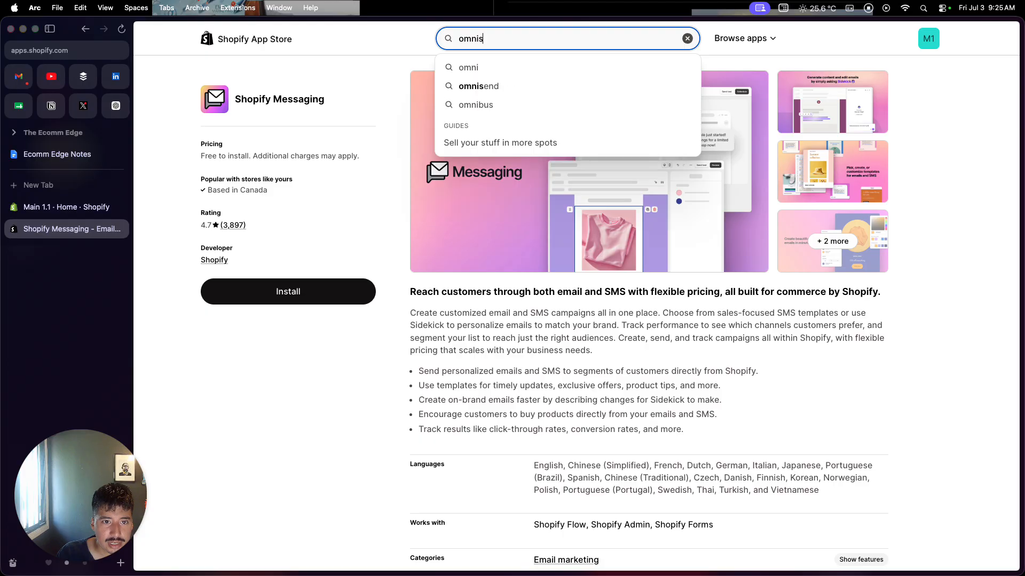
pyautogui.click(493, 87)
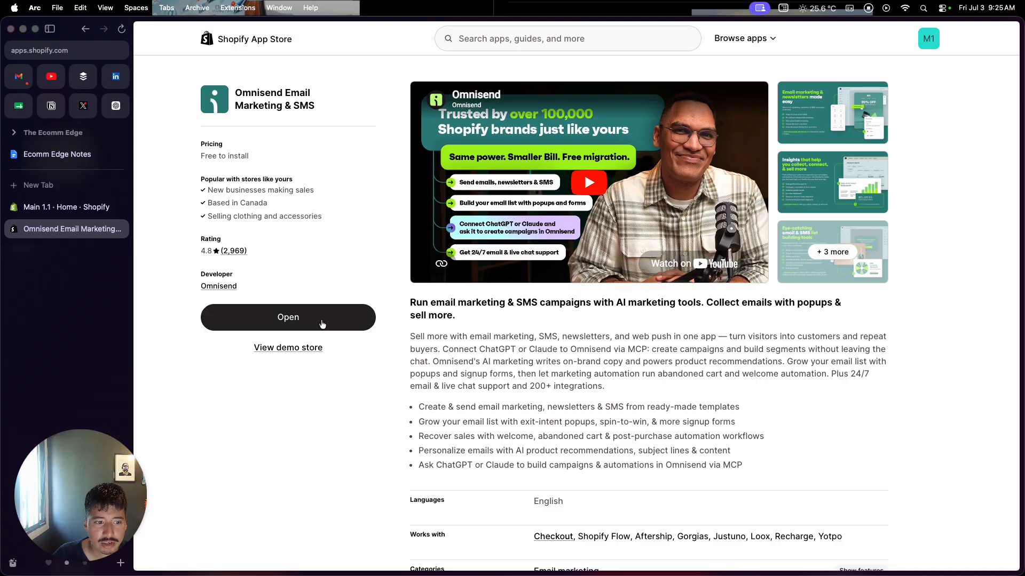
# Open the Omnisend app, continue without tracking to view its dashboard, and switch back to the Shopify admin.
pyautogui.click(323, 323)
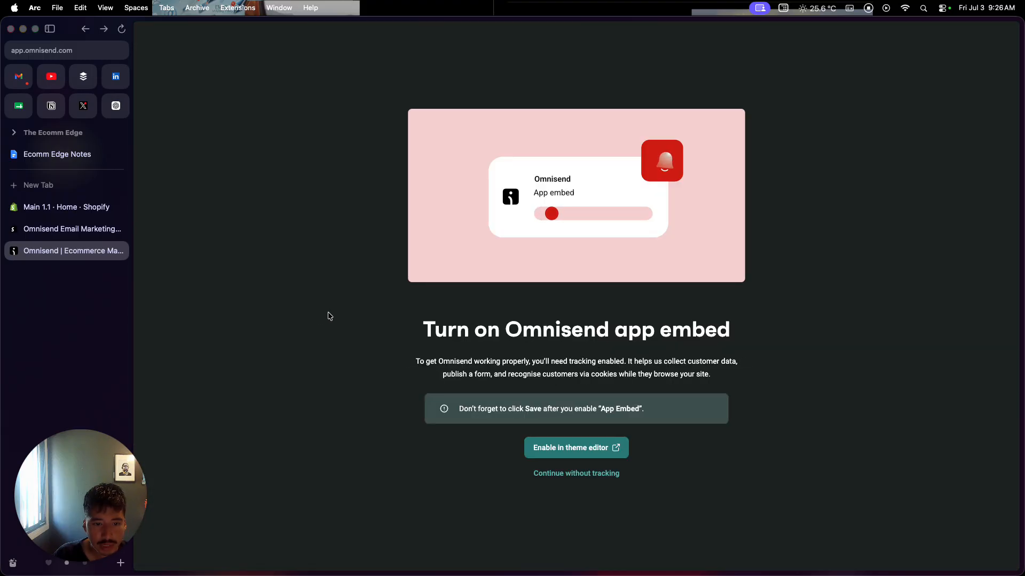
pyautogui.click(619, 475)
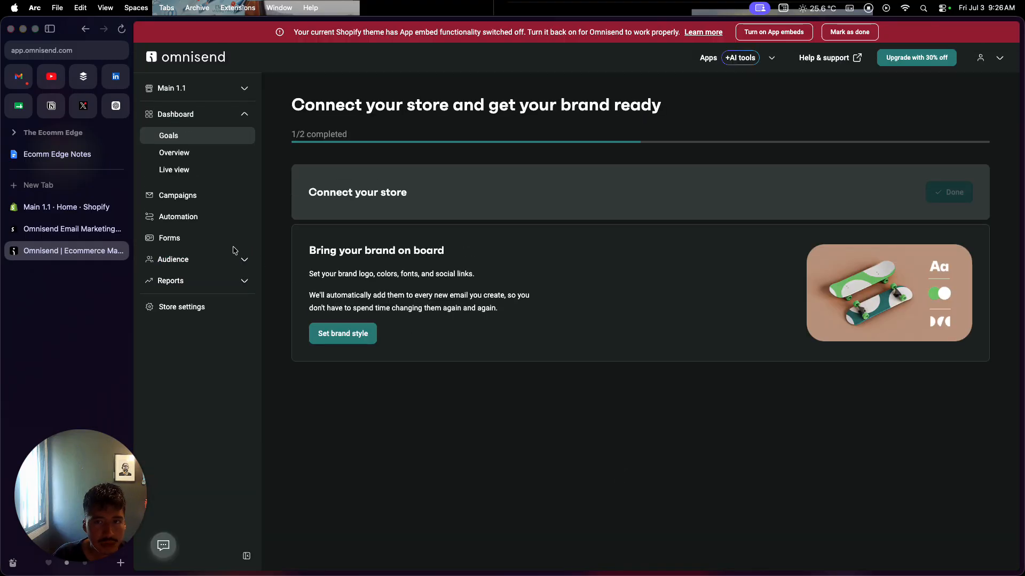
pyautogui.click(82, 204)
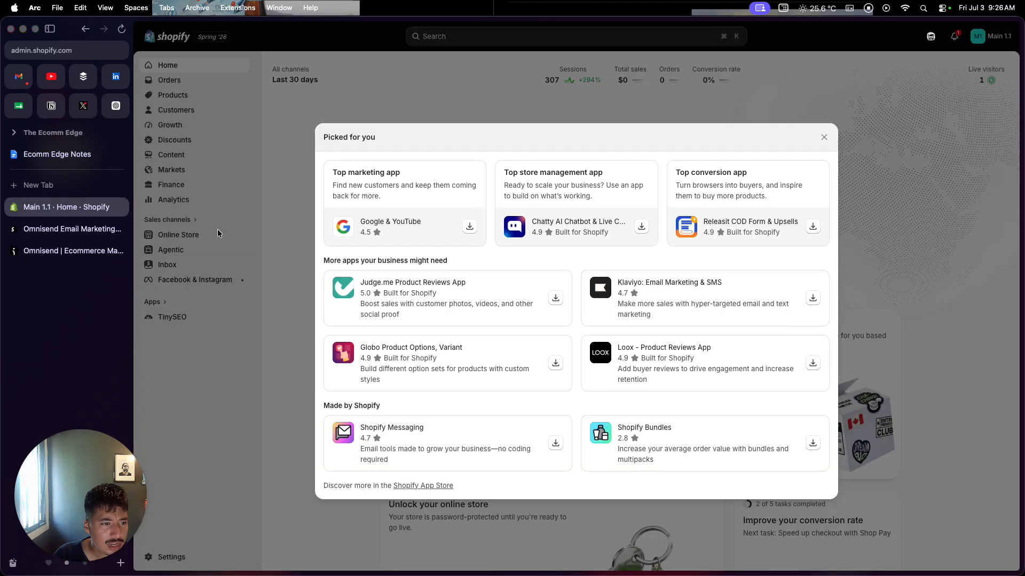
# Dismiss the app suggestions, open the Dwell theme for editing, enable the Omnisend app embed, save and exit the theme editor.
pyautogui.click(268, 230)
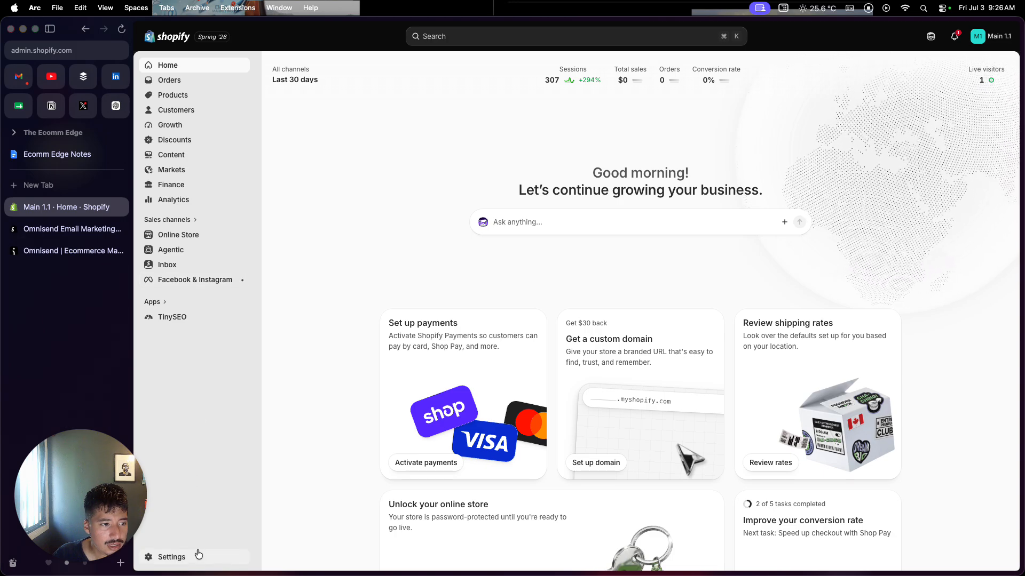
pyautogui.click(213, 237)
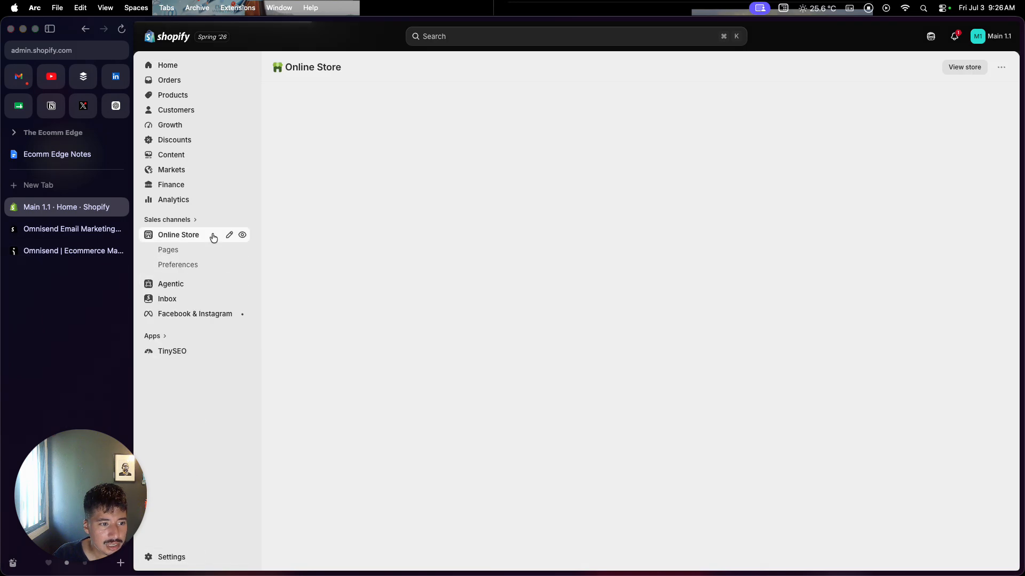
pyautogui.click(850, 307)
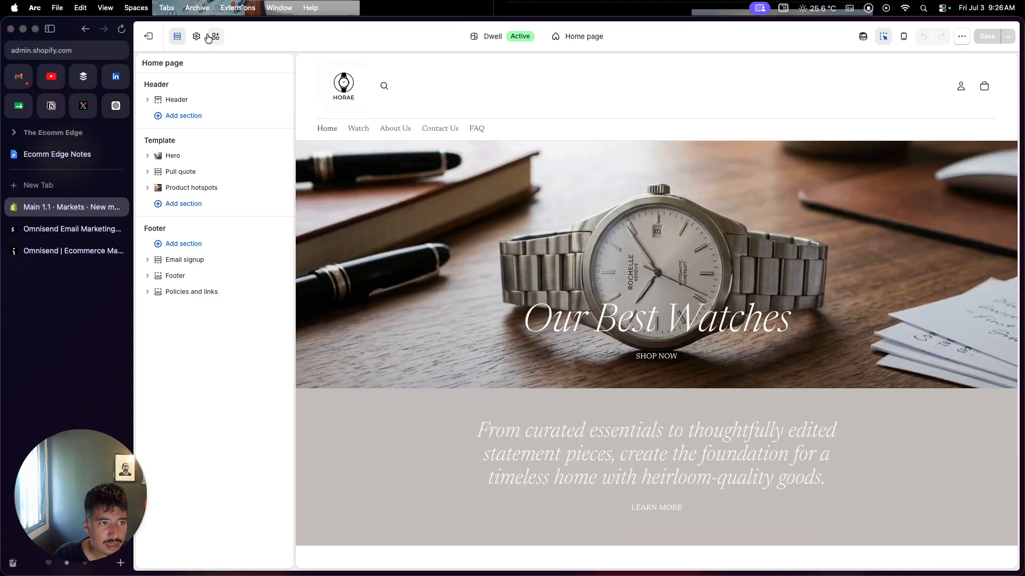
pyautogui.click(214, 36)
pyautogui.click(276, 398)
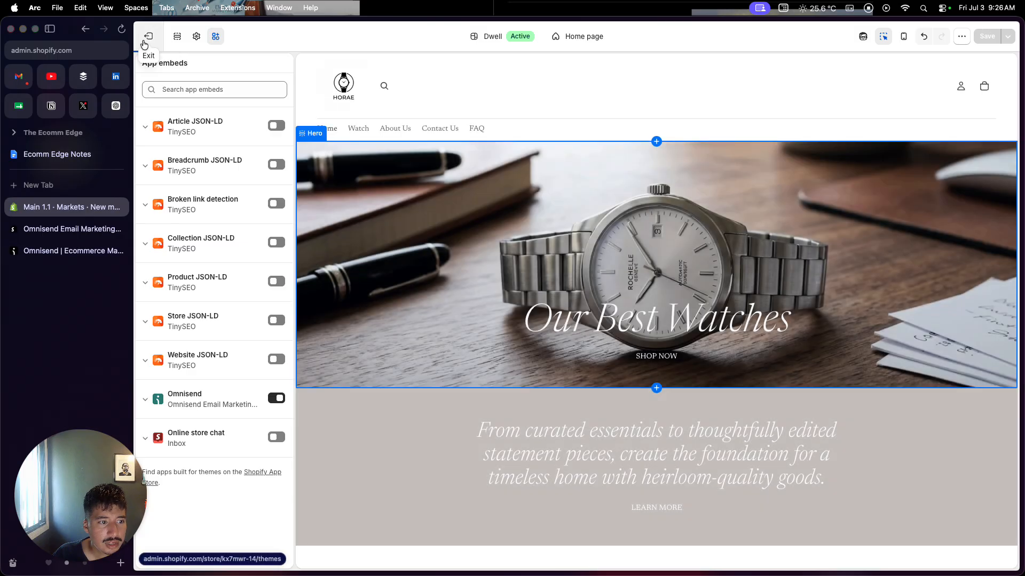
pyautogui.click(144, 37)
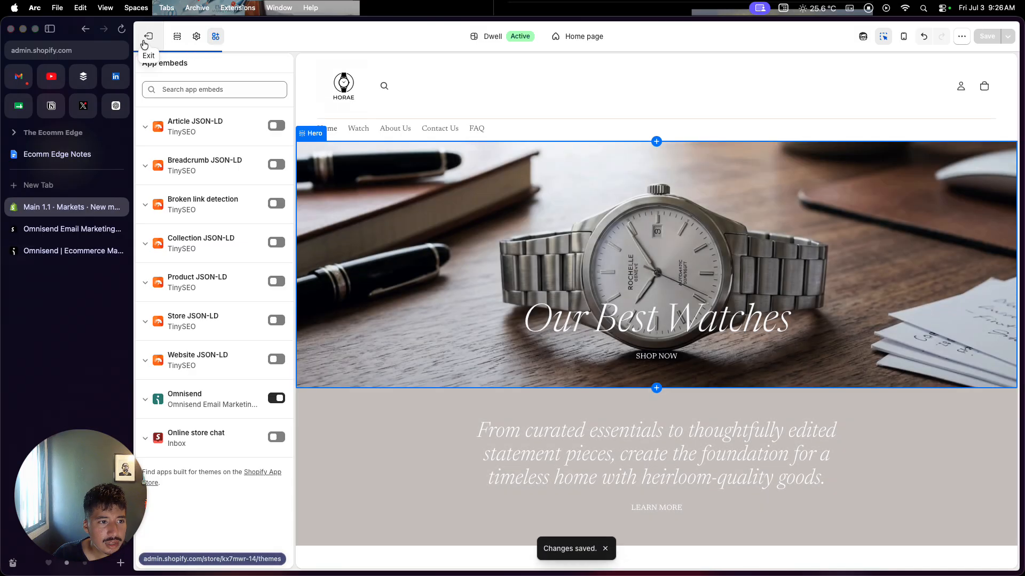
# Switch to Omnisend, reload its dashboard, and view the Campaigns and Automation pages.
pyautogui.click(57, 248)
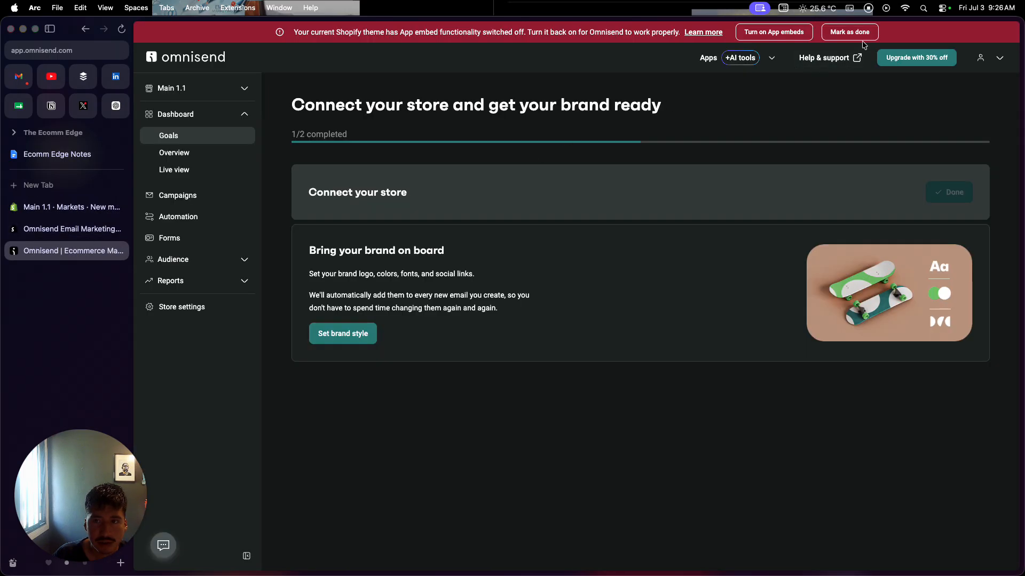
pyautogui.press('super+r')
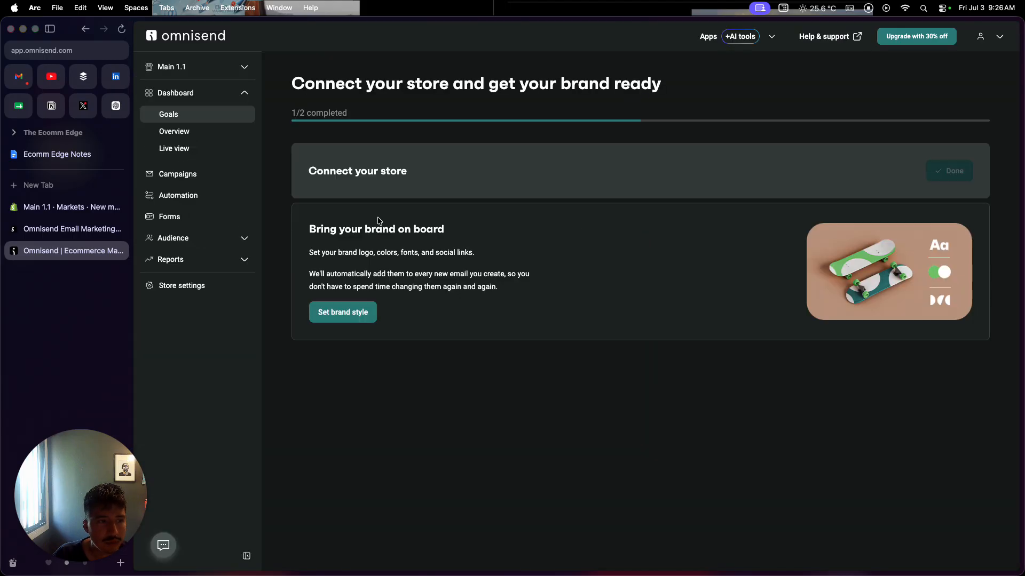
pyautogui.click(195, 181)
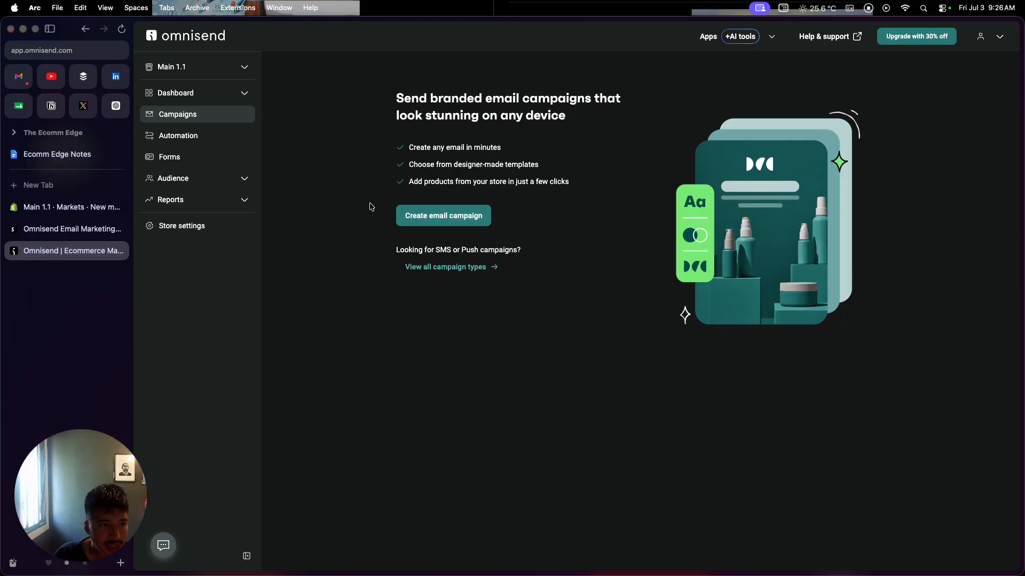
pyautogui.click(203, 140)
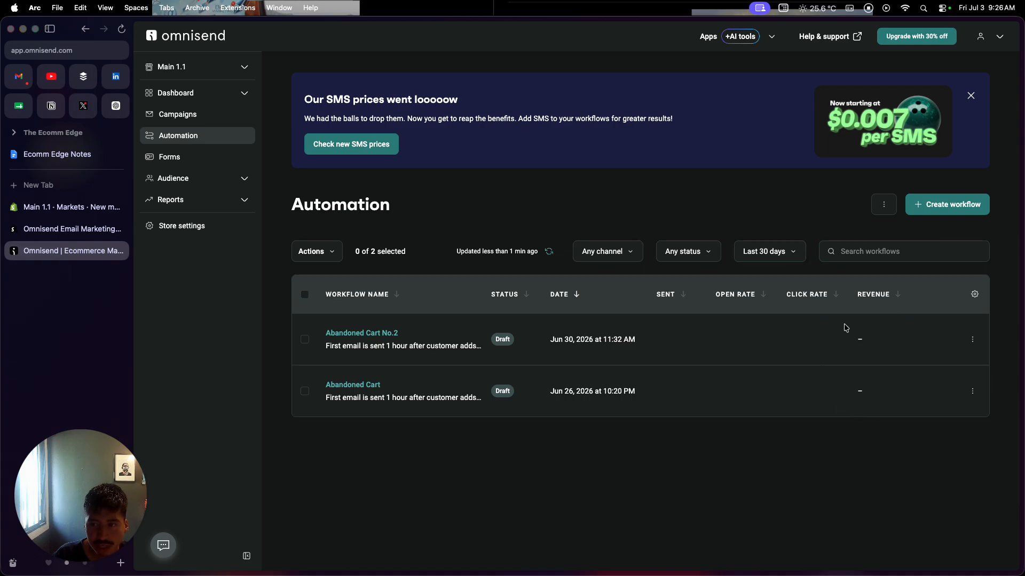
# Start creating an automation workflow, browse the recommended pre-built workflows, and switch back to the Shopify admin.
pyautogui.click(925, 216)
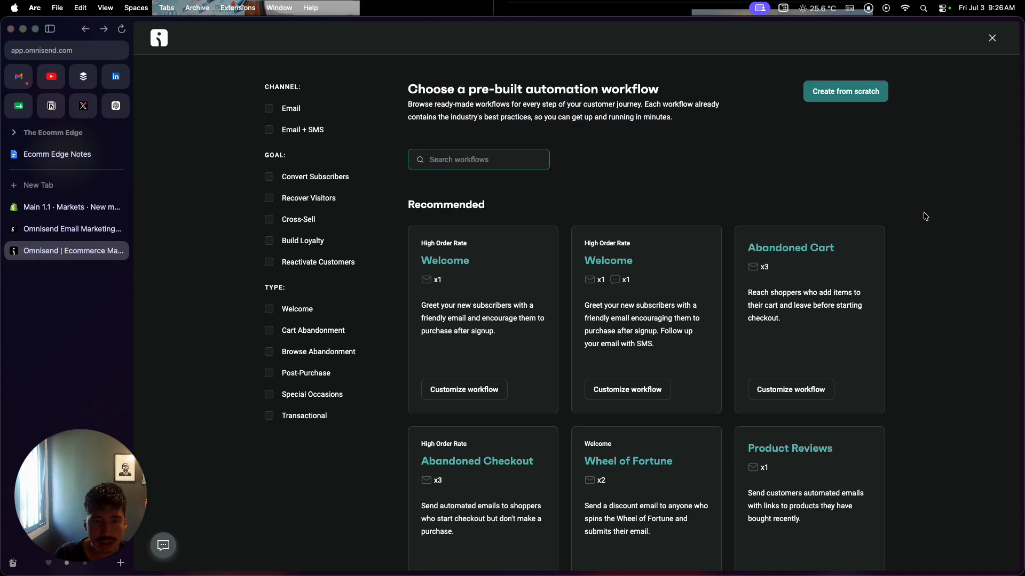
pyautogui.scroll(-2, 725, 342)
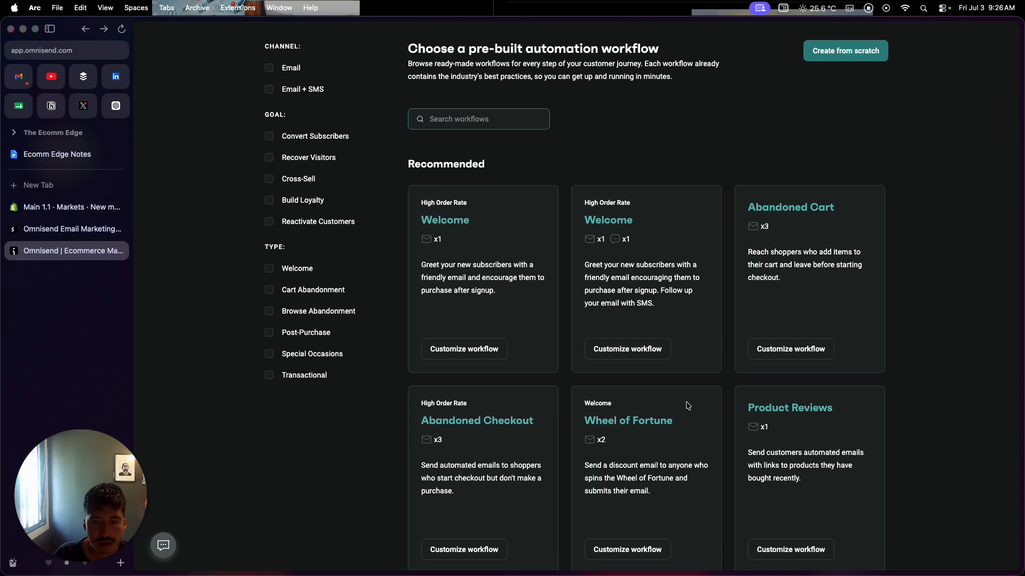
pyautogui.scroll(-2, 688, 411)
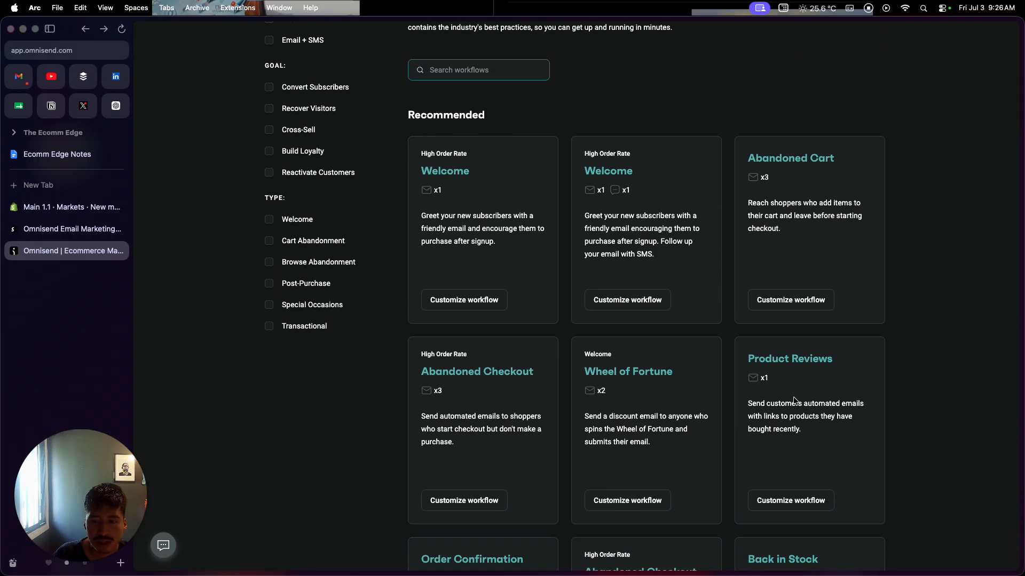
pyautogui.scroll(-1, 794, 400)
pyautogui.scroll(2, 794, 400)
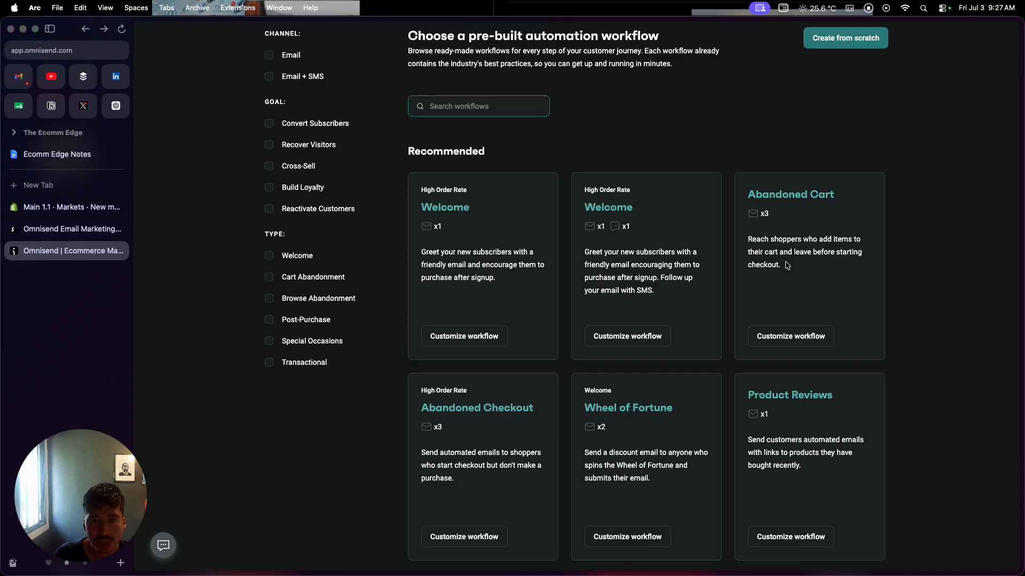
pyautogui.scroll(2, 748, 266)
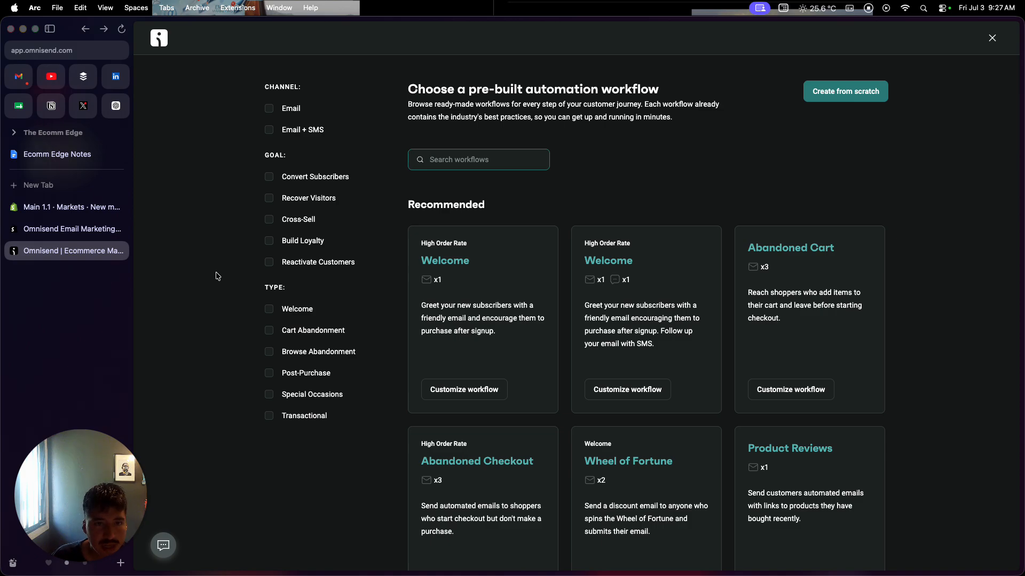
pyautogui.click(64, 207)
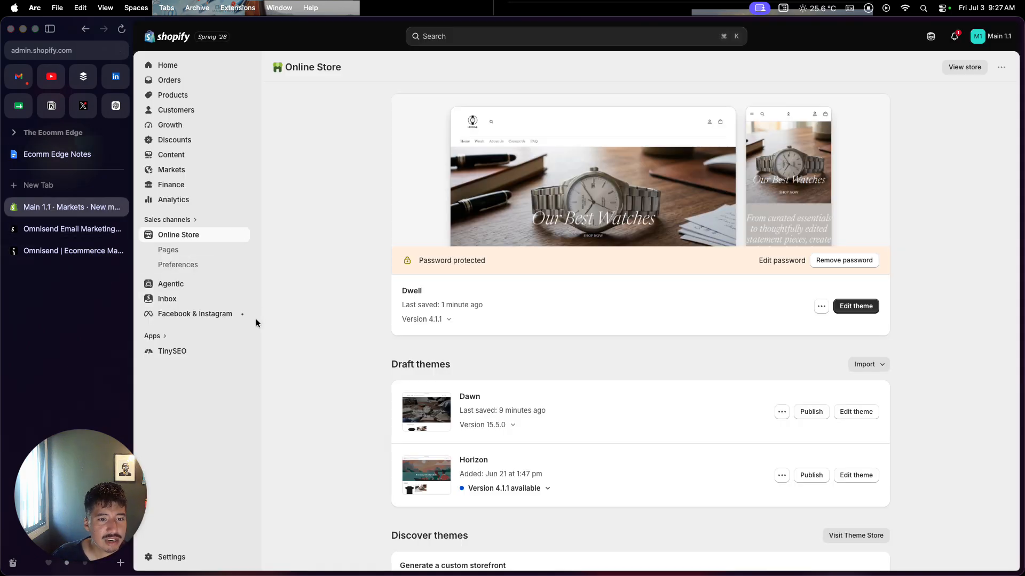